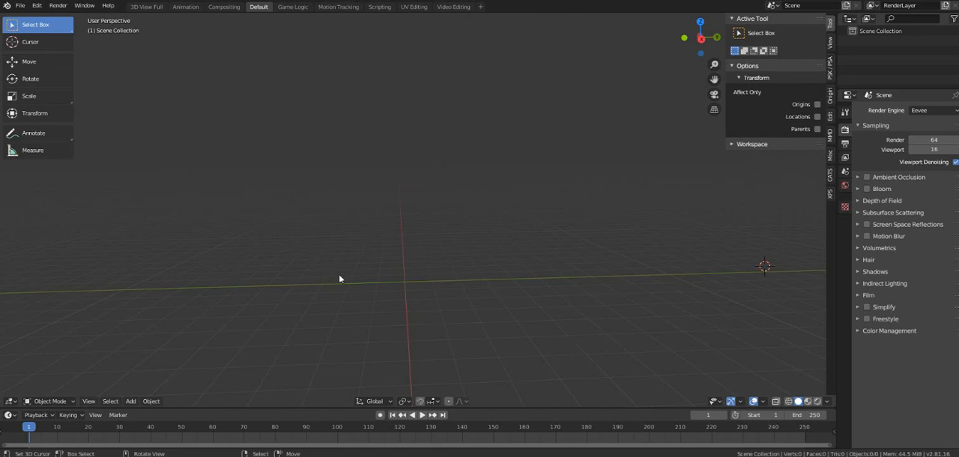
Step: Place the 3D cursor near the world origin and show the CATS add-on tools
right_click(409, 286, "shift")
middle_click_drag(456, 284, 440, 303)
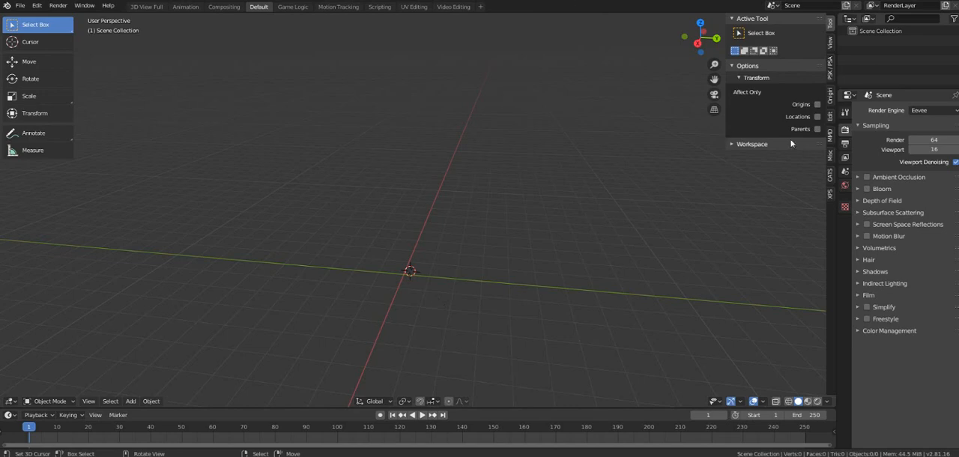
left_click(830, 174)
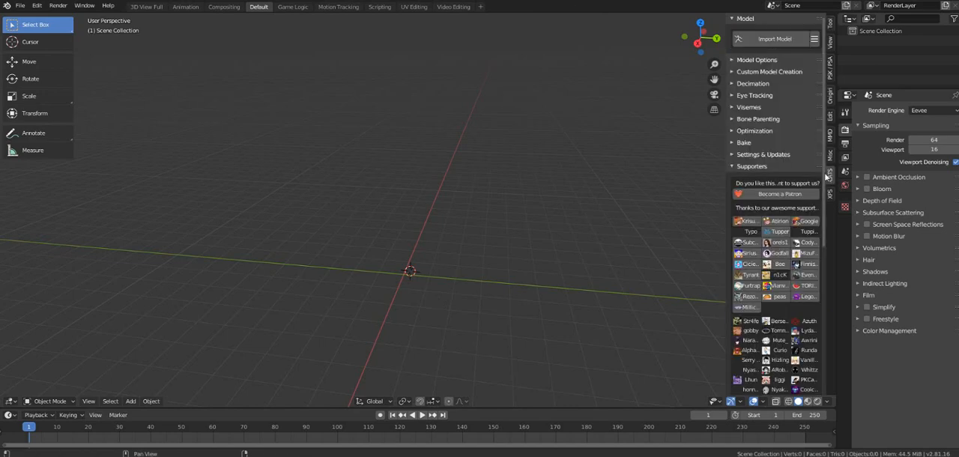
left_click(401, 274)
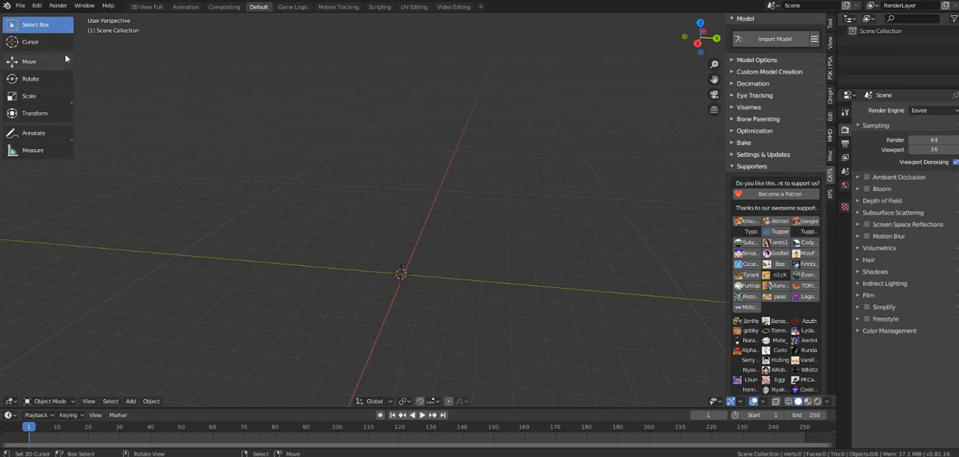
Step: Import the MikuMikuDance model TDA Warlock Luka.pmx from the Documents folder
left_click(20, 6)
mouse_move(75, 142)
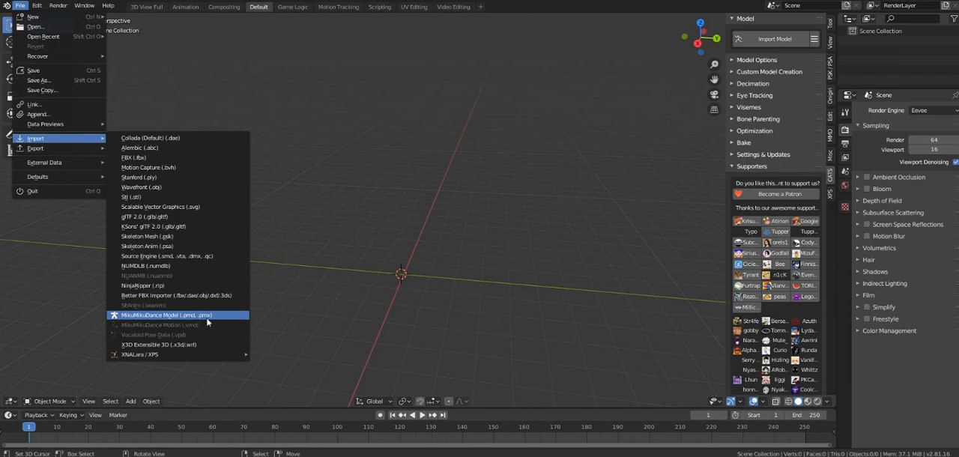
left_click(210, 320)
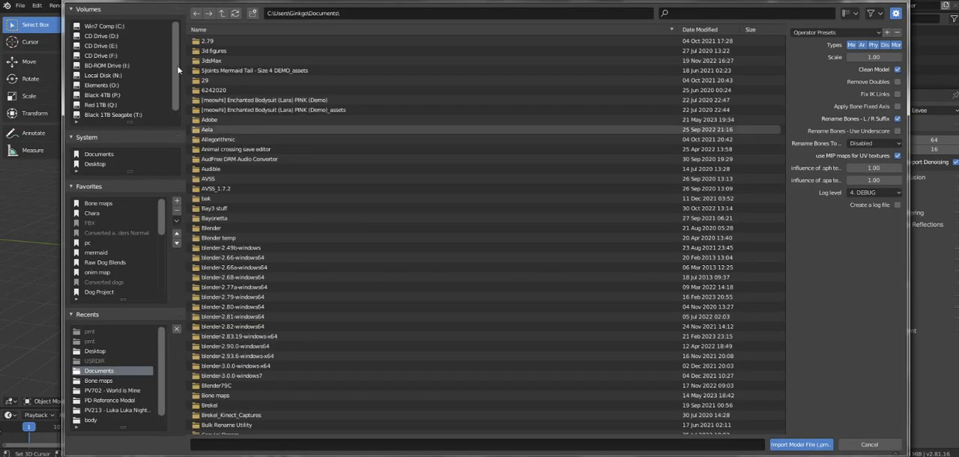
scroll(250, 356, "down", 9)
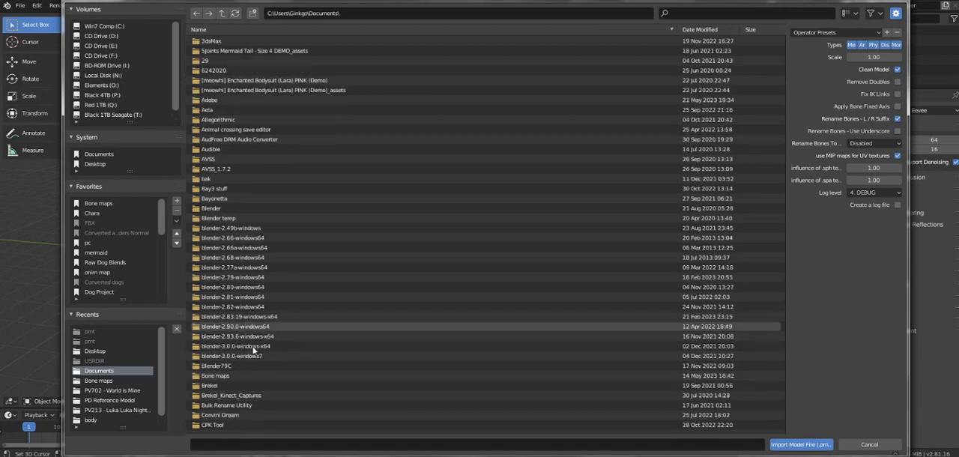
scroll(250, 356, "down", 9)
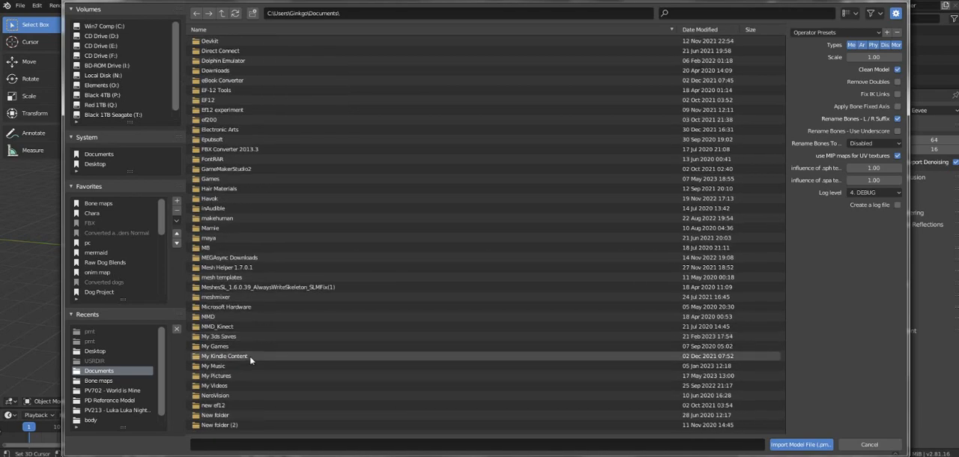
double_click(240, 357)
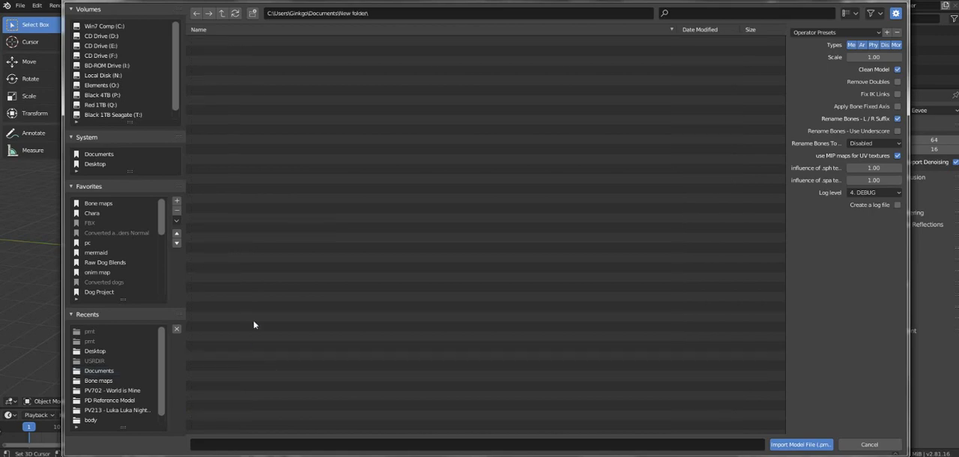
key("BackSpace")
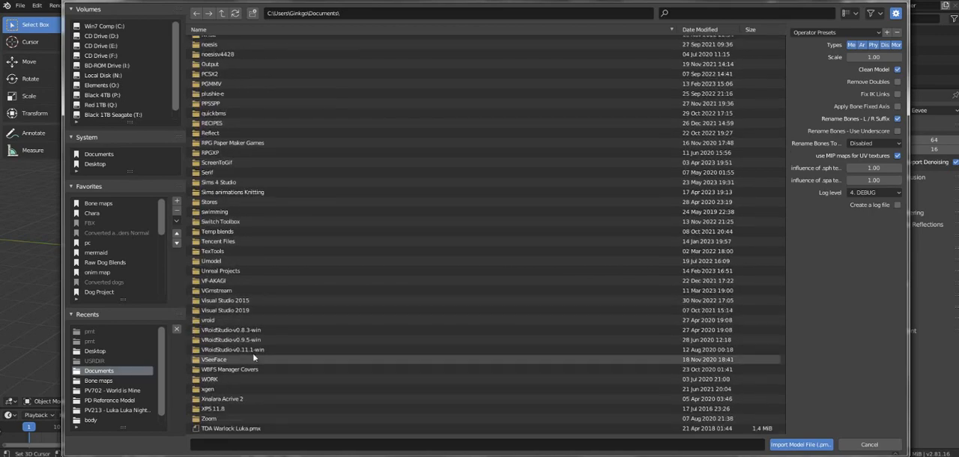
left_click(221, 430)
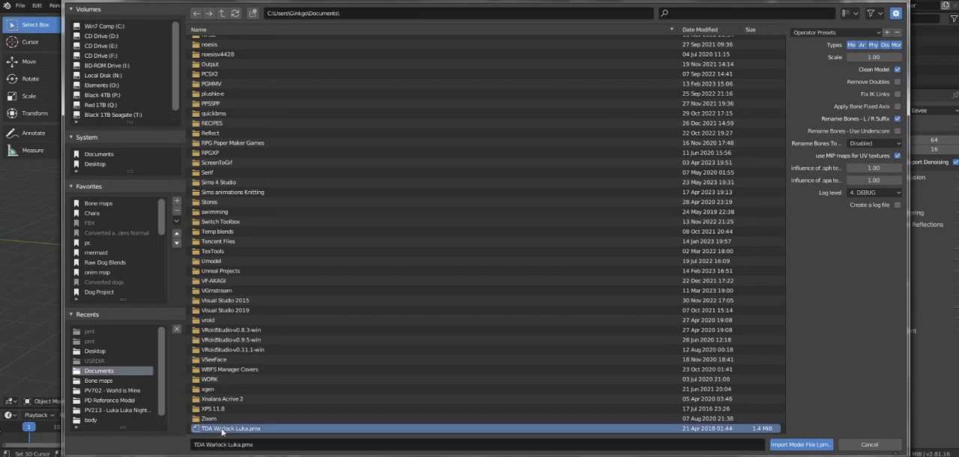
double_click(222, 429)
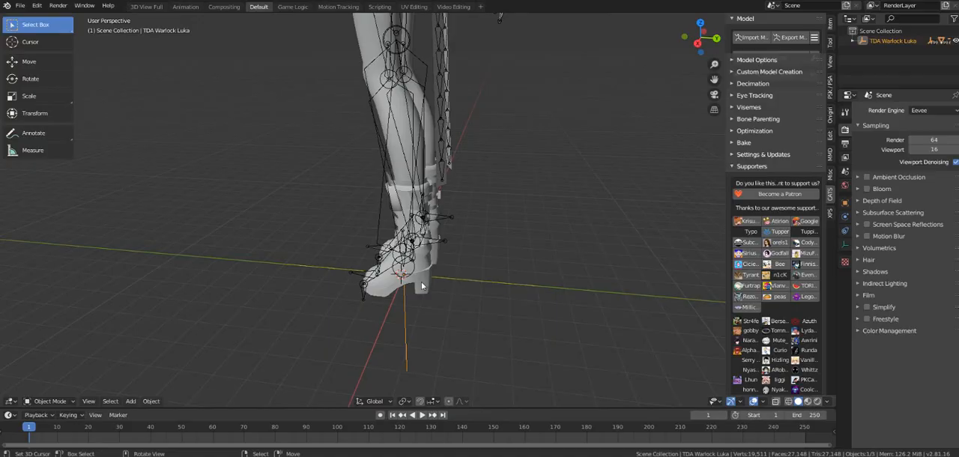
Step: Select the imported model's armature and clear its parent object
middle_click_drag(421, 281, 527, 272)
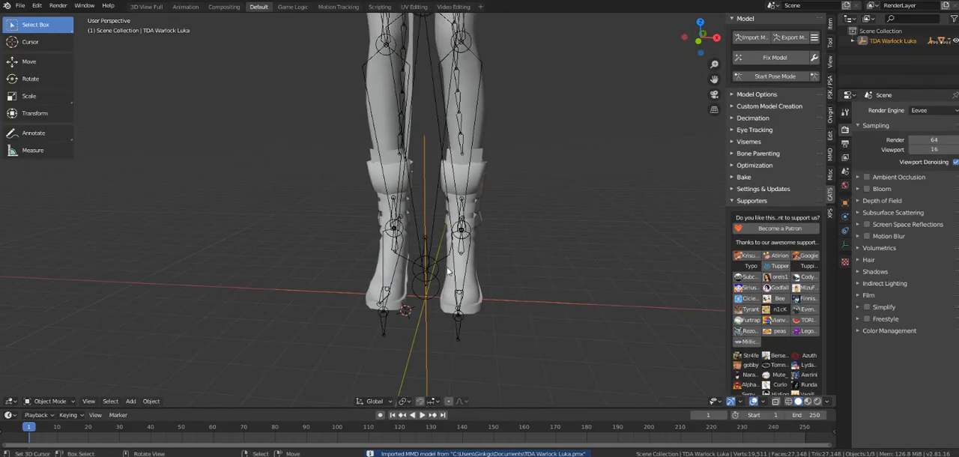
scroll(442, 275, "down", 5)
scroll(442, 275, "up", 3)
middle_click_drag(417, 283, 425, 206)
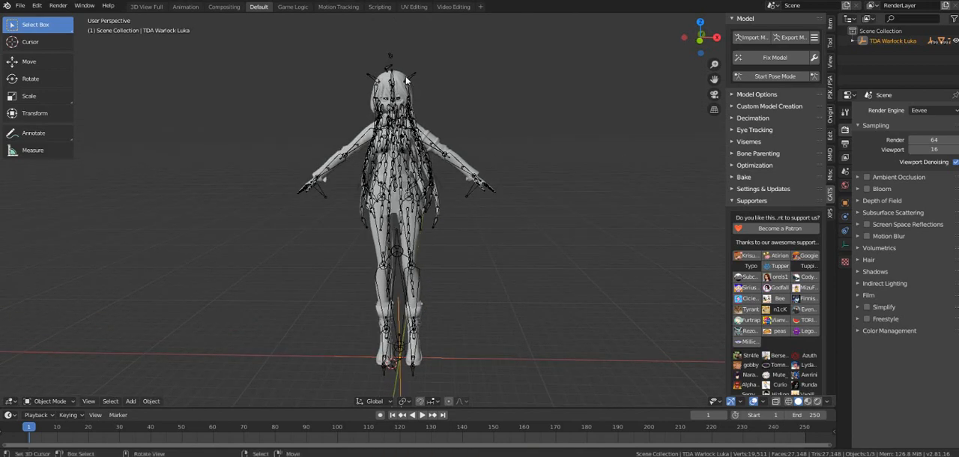
left_click(415, 78)
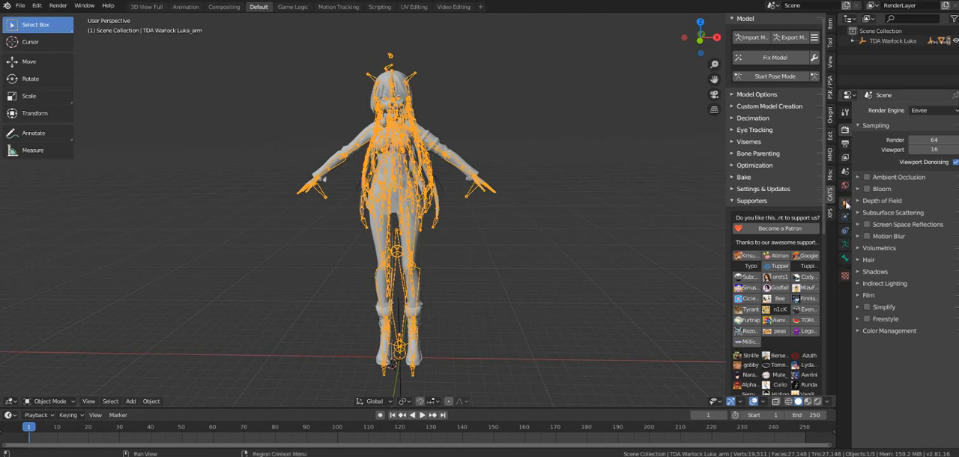
left_click(847, 203)
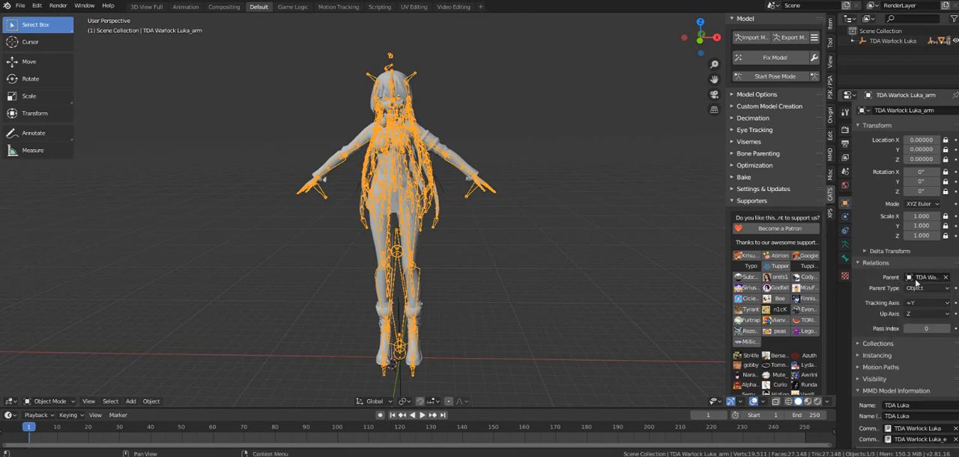
left_click(947, 278)
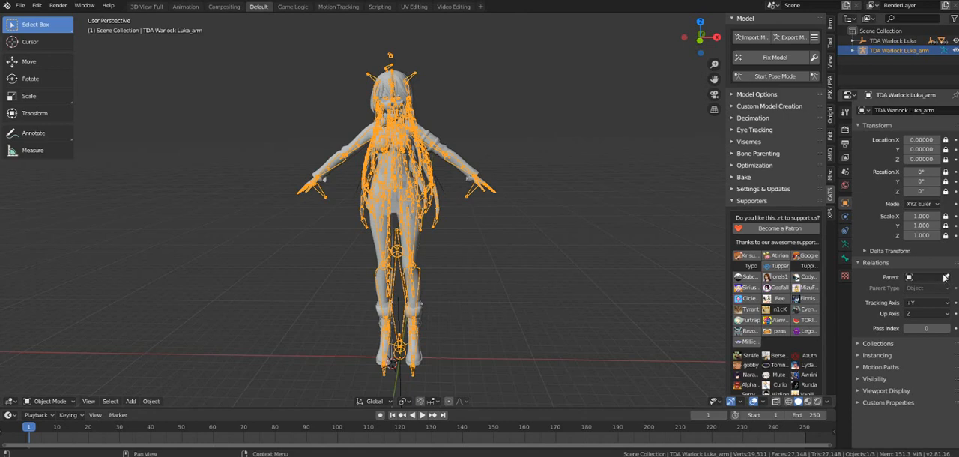
Step: Check the parent assignment of the character mesh against that of the armature
left_click(426, 133)
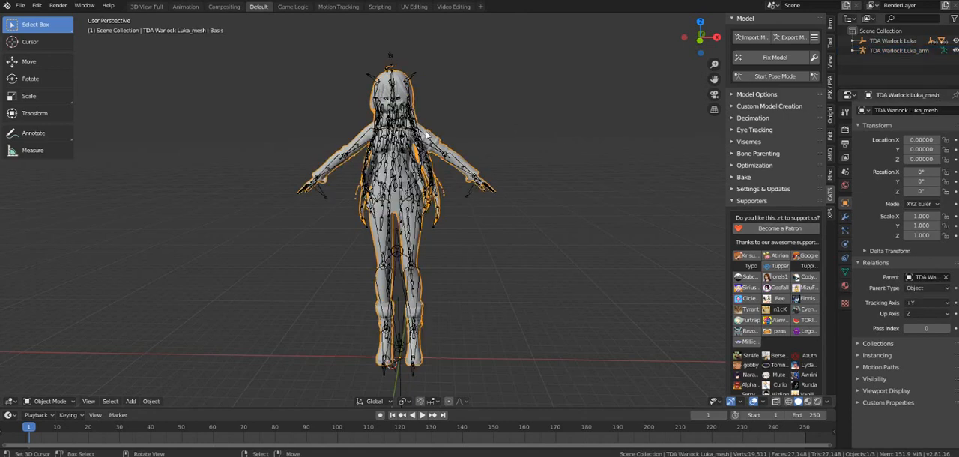
left_click(930, 277)
left_click(413, 76)
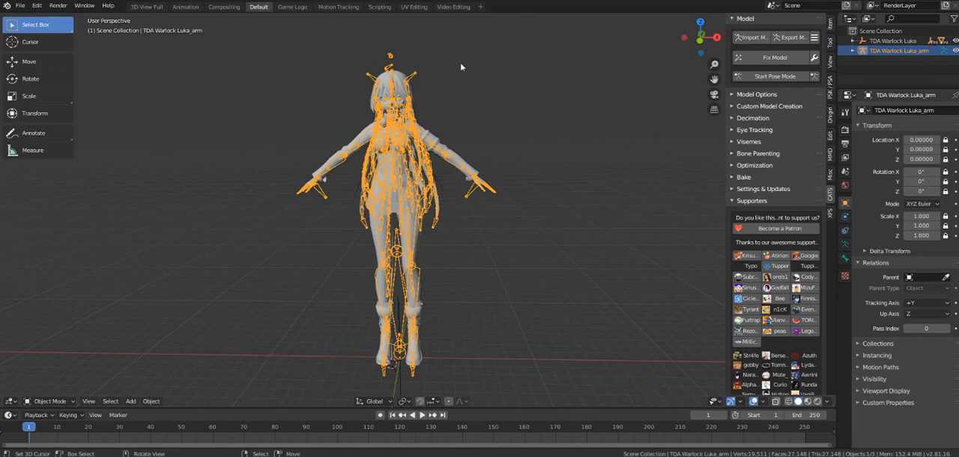
left_click(438, 136)
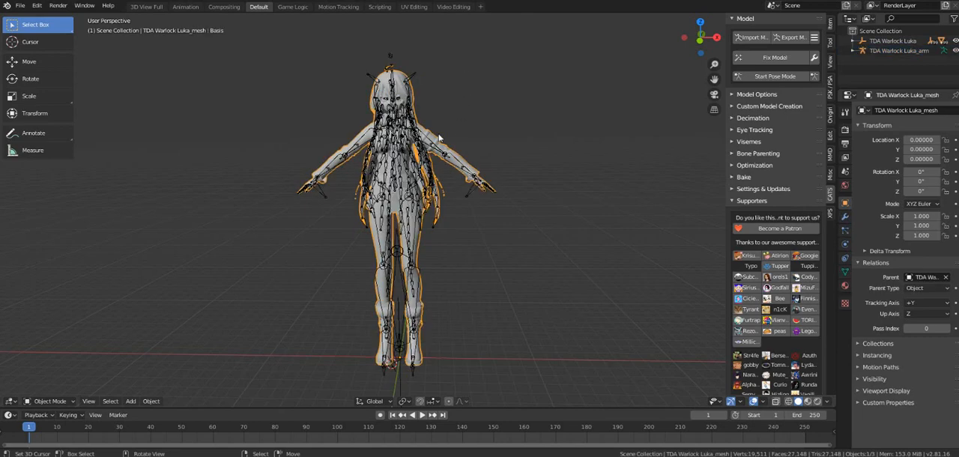
Step: Unlock the armature's location, rotation and scale on all axes and try out scaling it
left_click(414, 76)
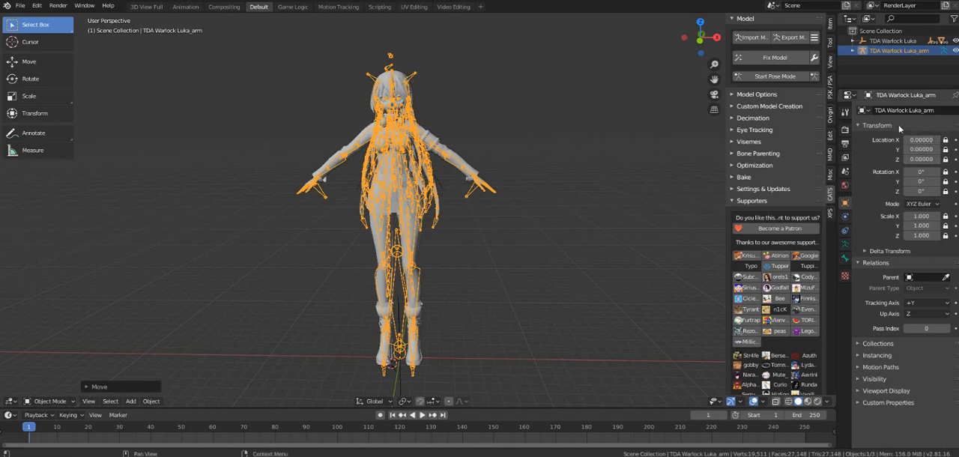
left_click(947, 140)
left_click_drag(949, 151, 950, 244)
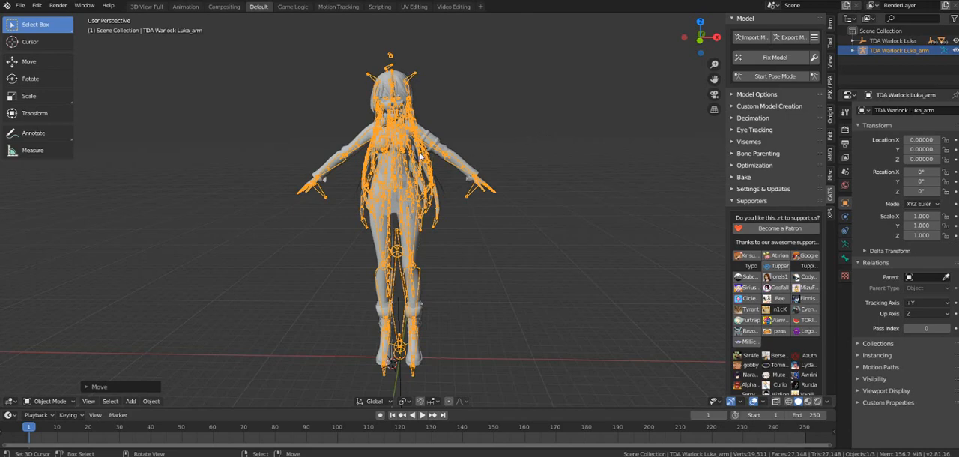
key("s")
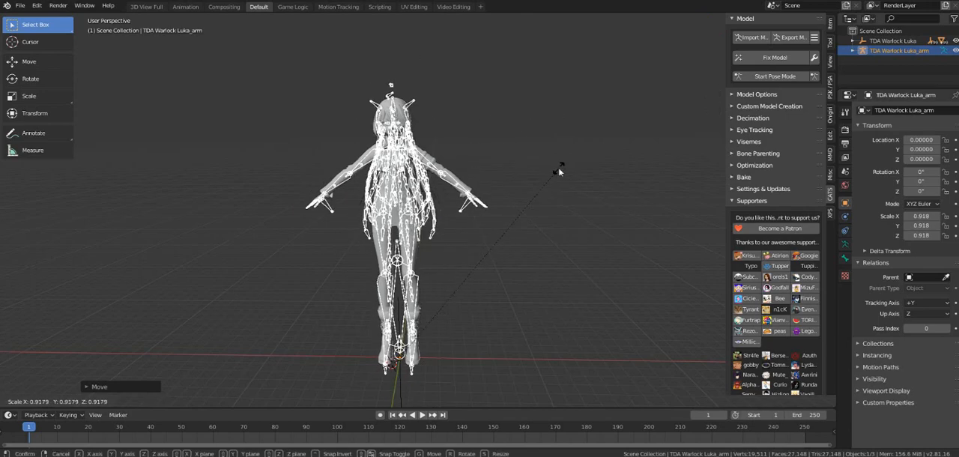
right_click(458, 190)
scroll(450, 215, "up", 2)
scroll(449, 216, "down", 2)
middle_click_drag(441, 218, 438, 213)
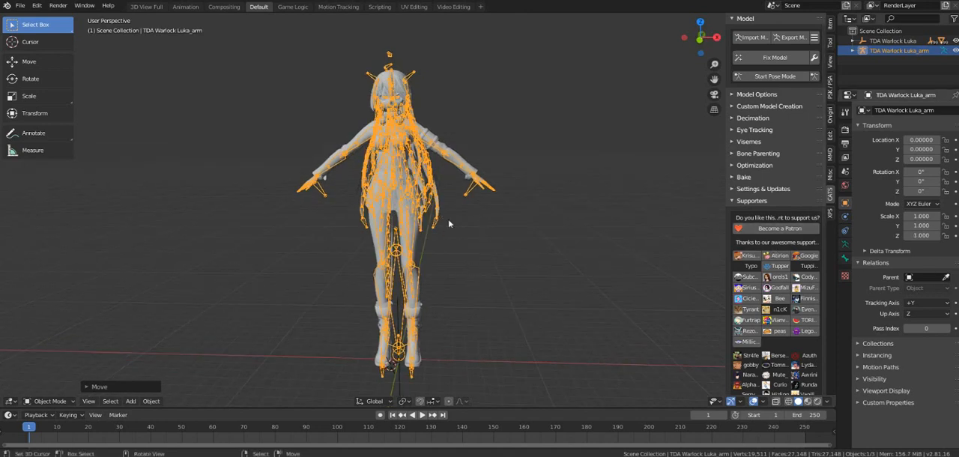
scroll(520, 292, "up", 1)
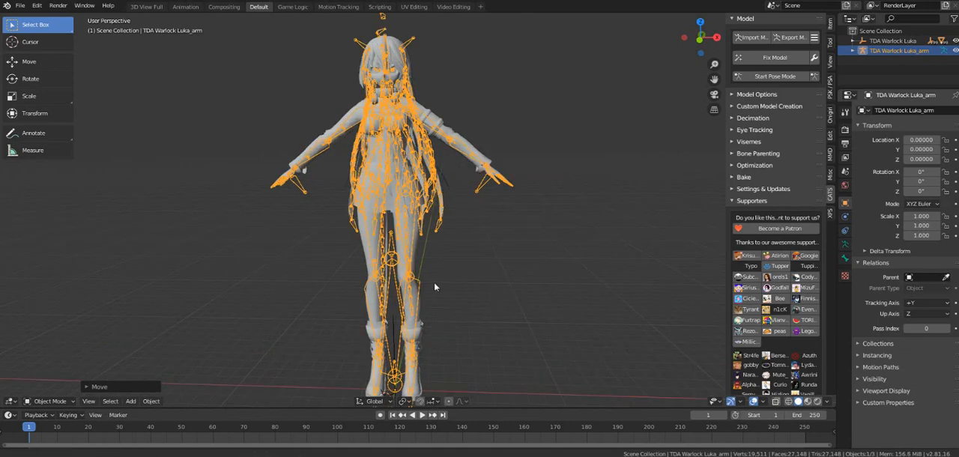
middle_click_drag(434, 282, 425, 248, "shift")
mouse_move(453, 302)
middle_mouse_down()
mouse_move(417, 305)
mouse_move(453, 304)
middle_mouse_up()
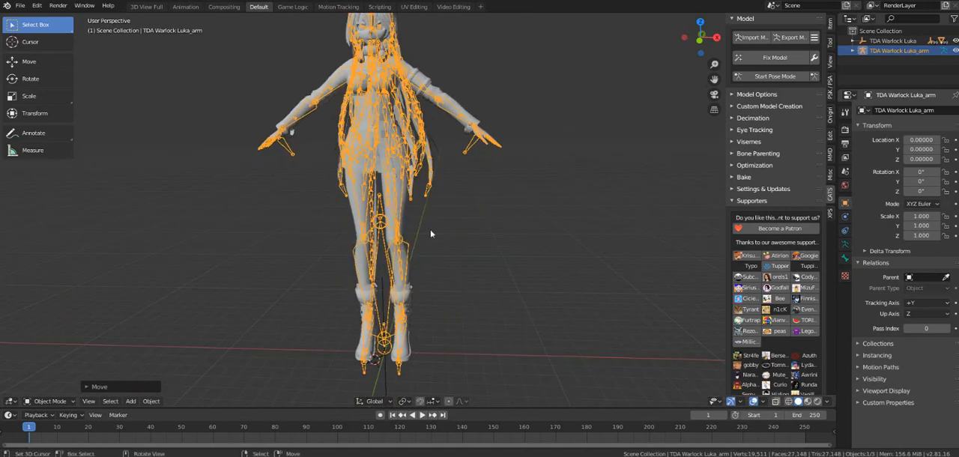
middle_click_drag(413, 252, 393, 281)
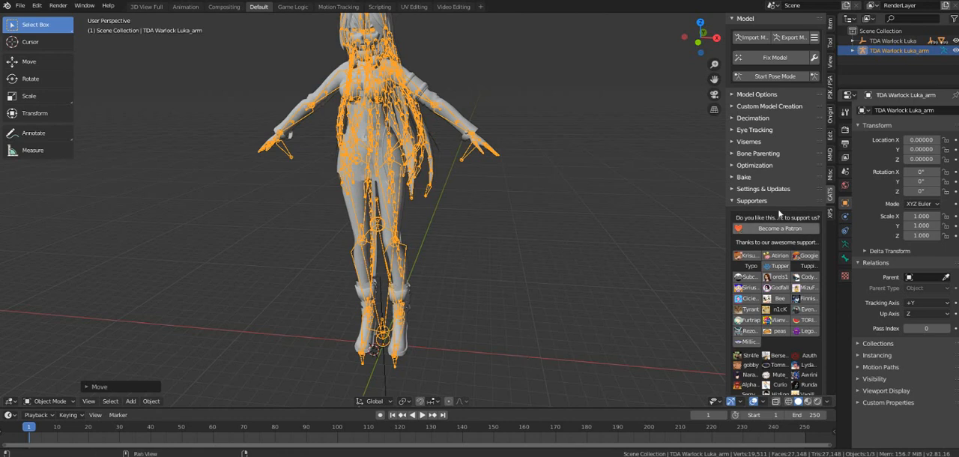
Step: Add an Onigiri safe rig (pos/neutral) to the scene
left_click(830, 120)
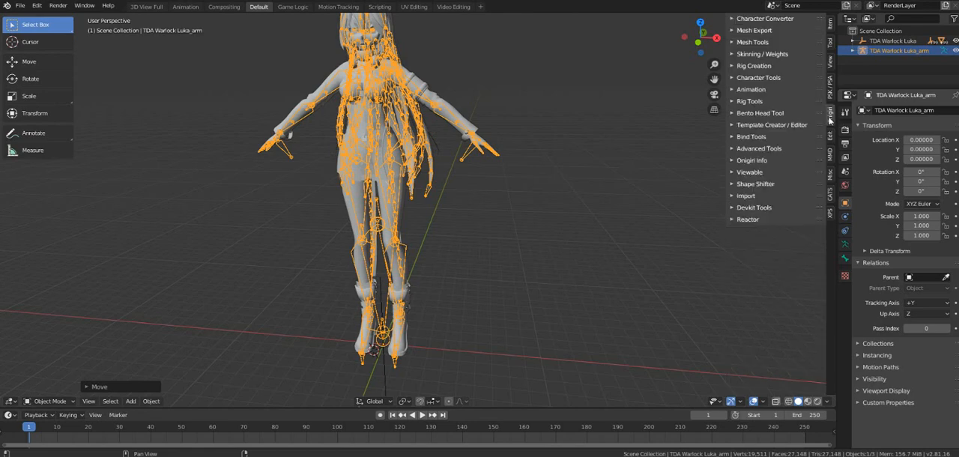
left_click(732, 66)
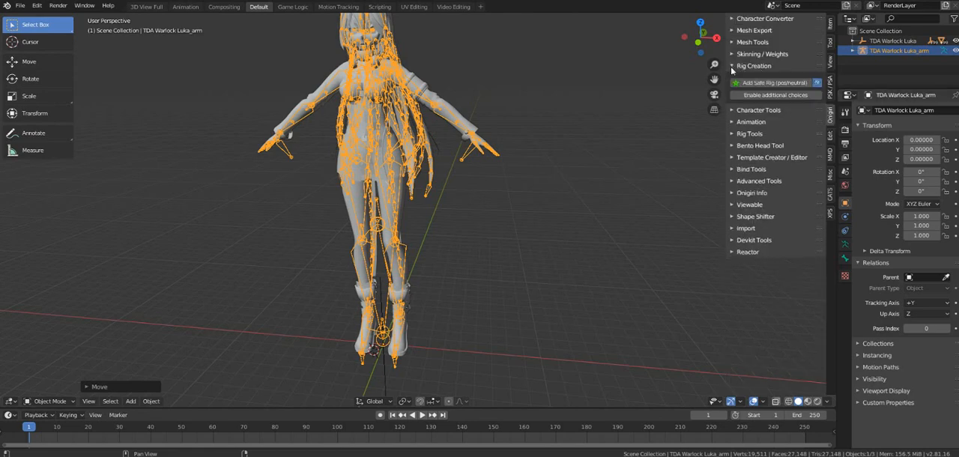
left_click(757, 83)
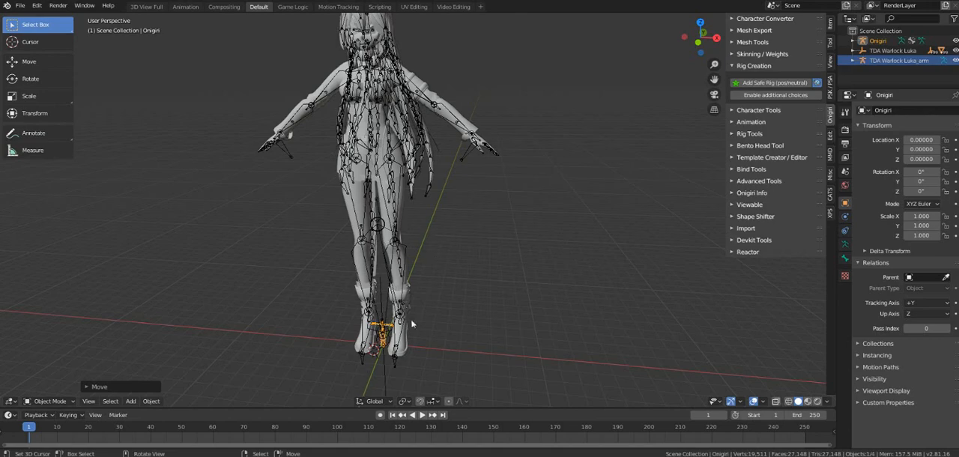
Step: Scale the TDA Warlock Luka armature down to about 0.079 and reset the 3D cursor to the world origin
middle_click_drag(371, 364, 382, 343)
left_click(403, 351)
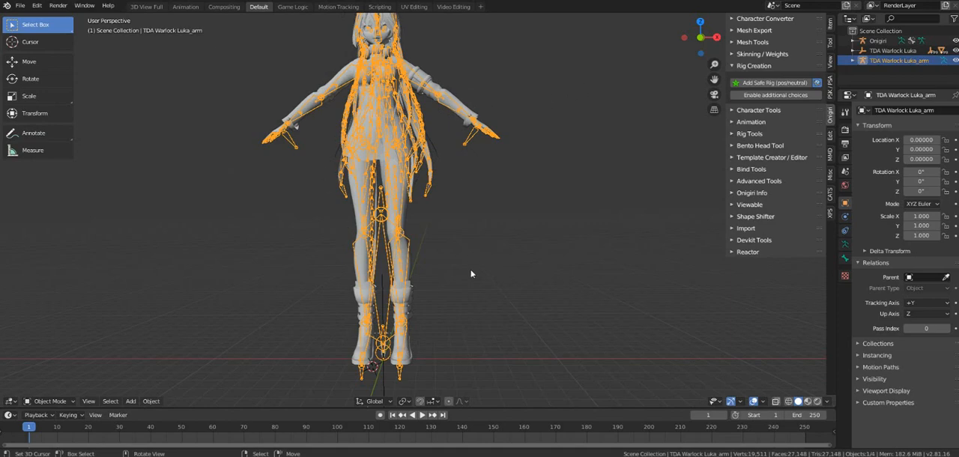
key("s")
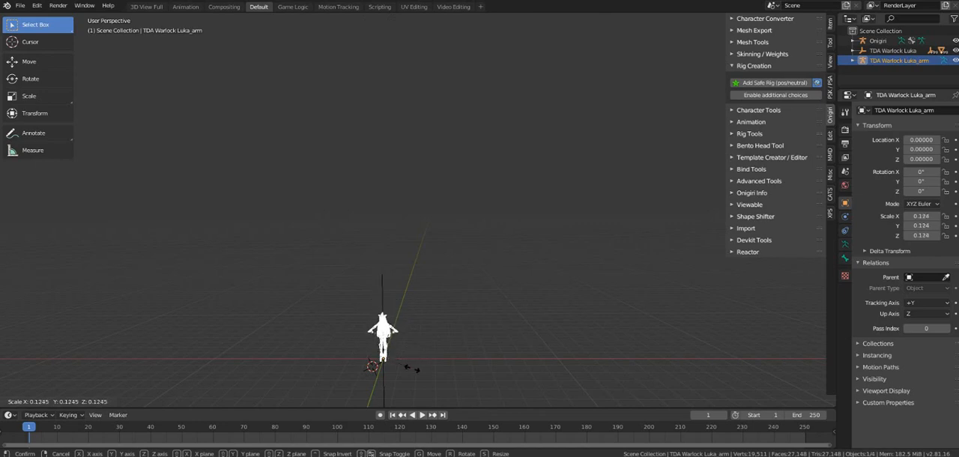
left_click(403, 366)
key("shift+c")
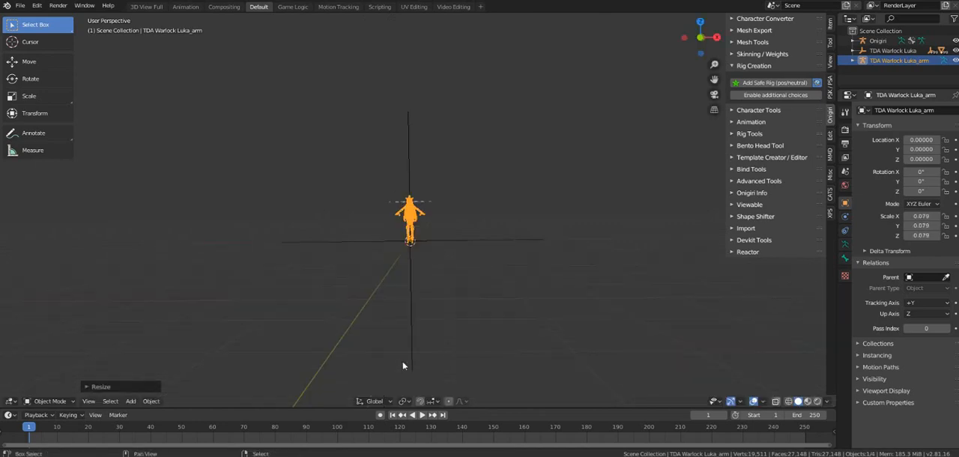
Step: Enlarge the TDA Warlock Luka armature slightly to a scale of about 0.086 against the Onigiri rig
scroll(427, 265, "up", 9)
scroll(435, 202, "down", 5)
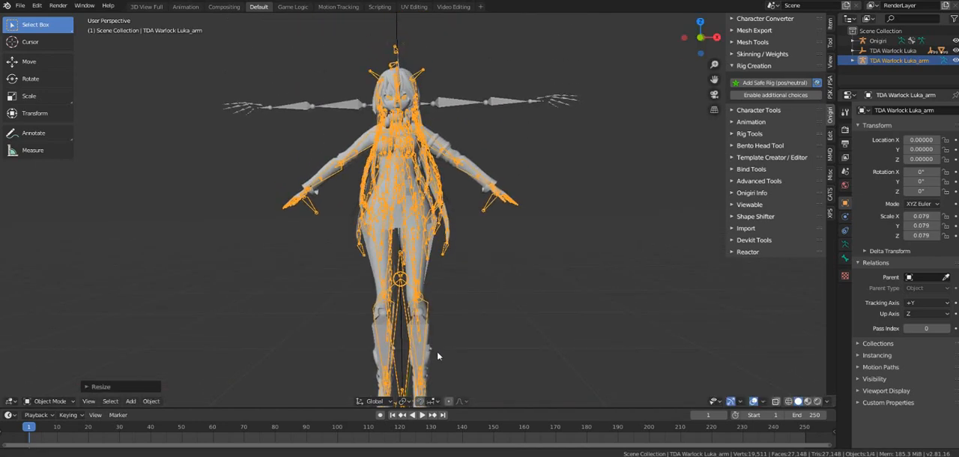
key("s")
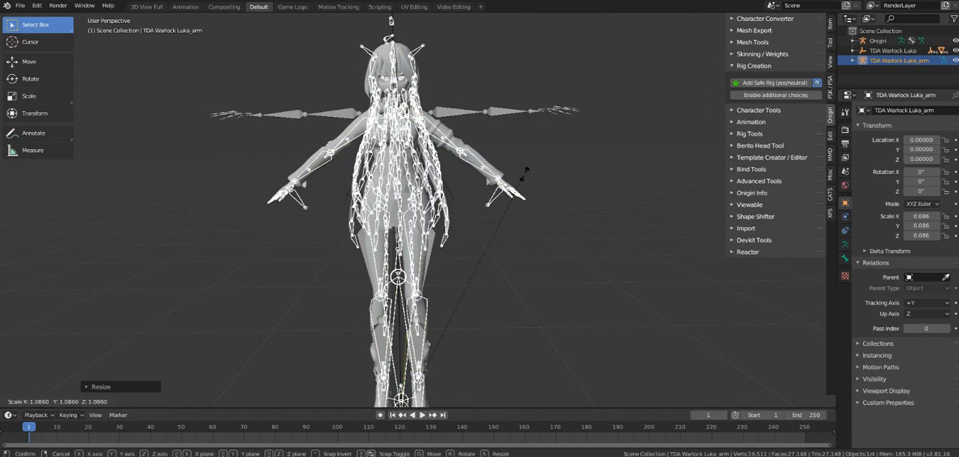
left_click(492, 172)
middle_click_drag(434, 157, 447, 171)
key("s")
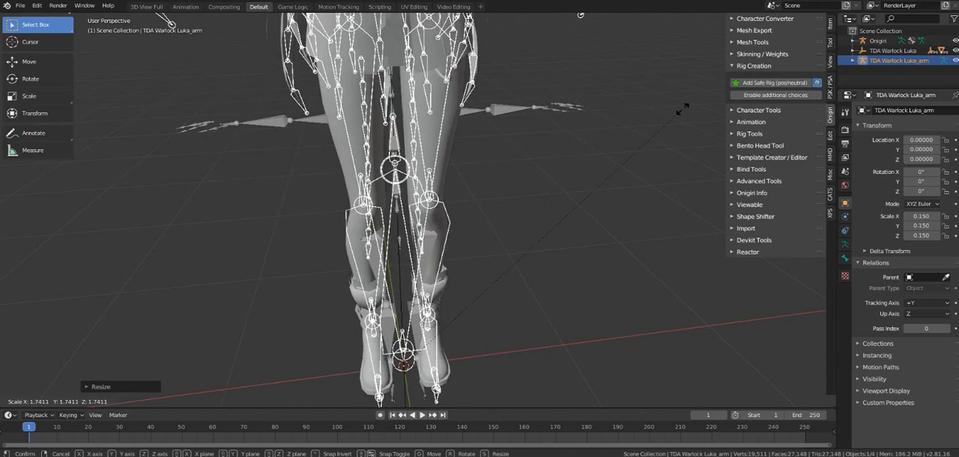
key("Escape")
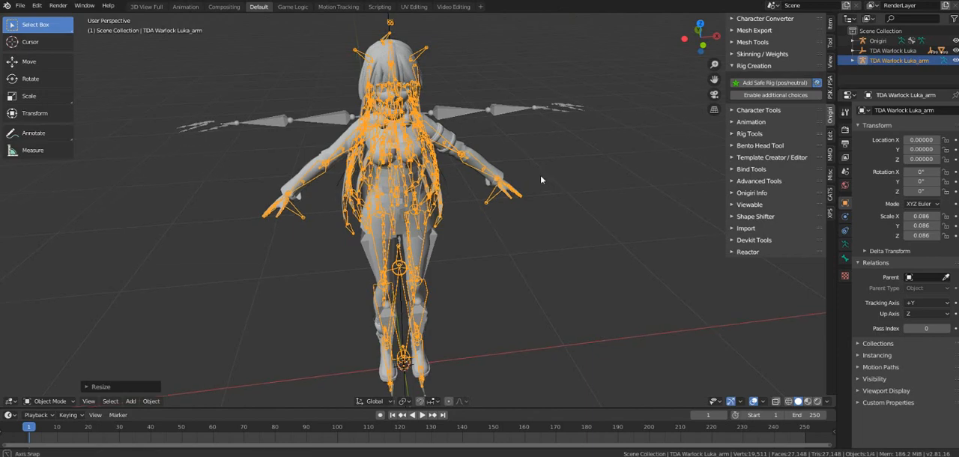
Step: Fine-tune the TDA Warlock Luka armature's size against the Onigiri rig by scaling it up to about 0.087
key("s")
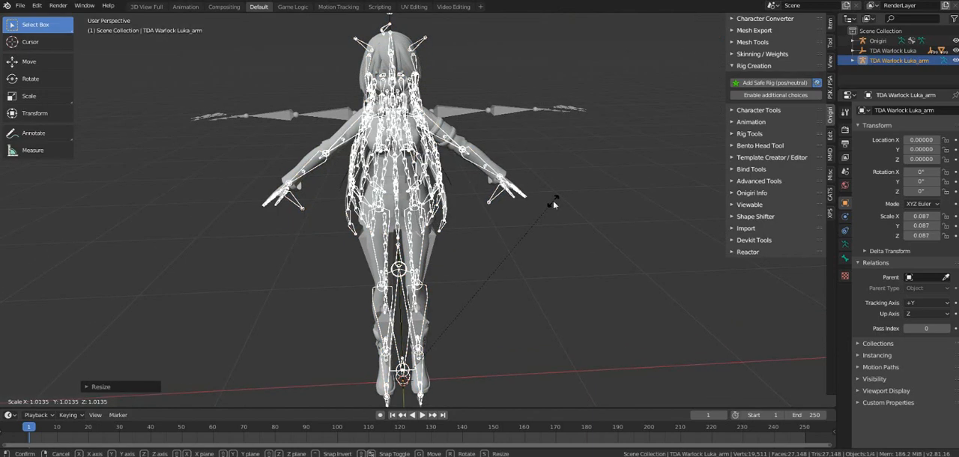
left_click(553, 204)
mouse_move(454, 185)
middle_mouse_down()
mouse_move(555, 192)
mouse_move(446, 187)
middle_mouse_up()
middle_click_drag(469, 225, 452, 248, "shift")
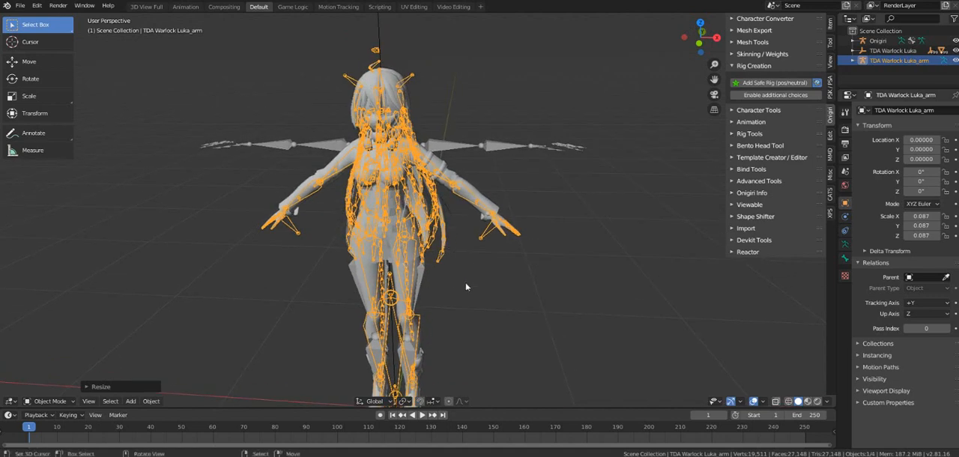
mouse_move(467, 286)
middle_mouse_down()
mouse_move(468, 278)
mouse_move(448, 284)
middle_mouse_up()
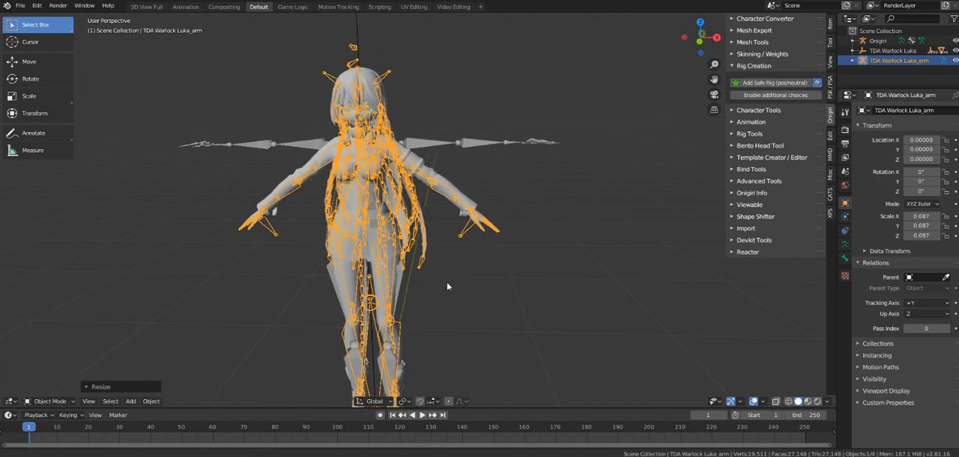
Step: Delete the Onigiri reference rig, leaving only the TDA Warlock Luka model in the scene
left_click(466, 150)
key("Delete")
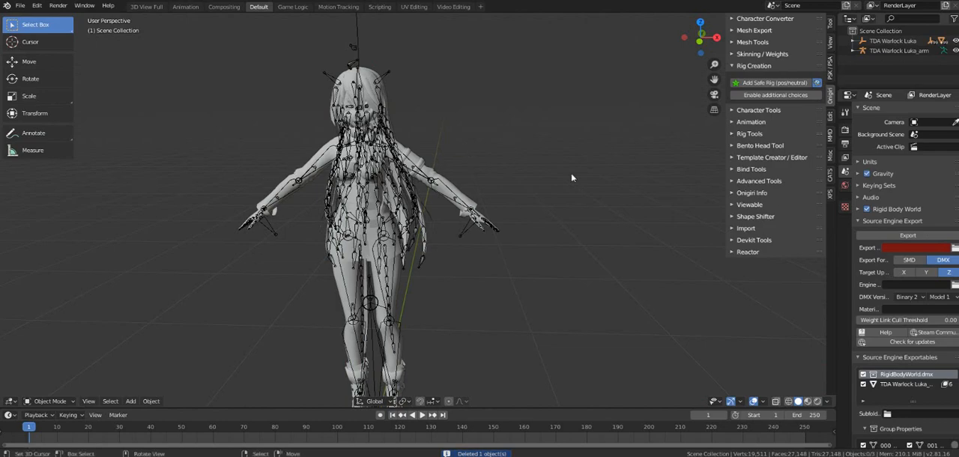
mouse_move(363, 227)
middle_mouse_down()
mouse_move(375, 230)
mouse_move(333, 253)
mouse_move(370, 219)
middle_mouse_up()
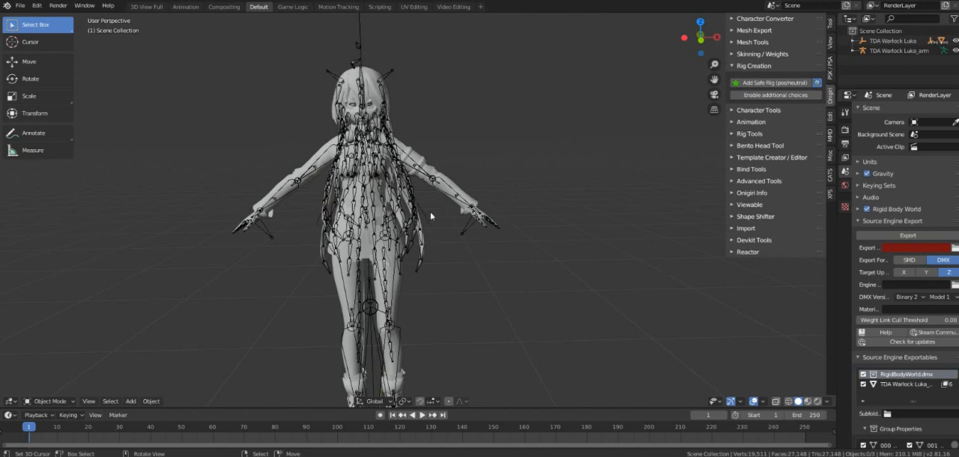
middle_click_drag(430, 211, 416, 266)
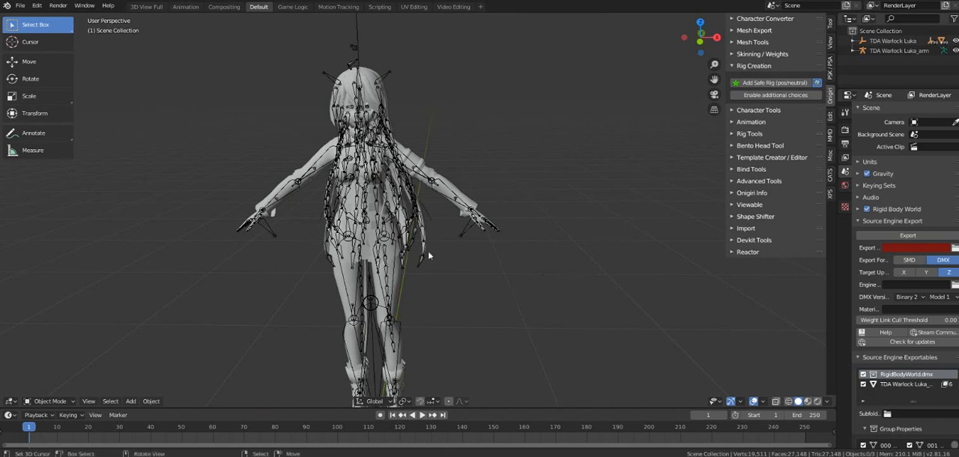
mouse_move(435, 277)
middle_mouse_down()
mouse_move(424, 292)
mouse_move(418, 274)
middle_mouse_up()
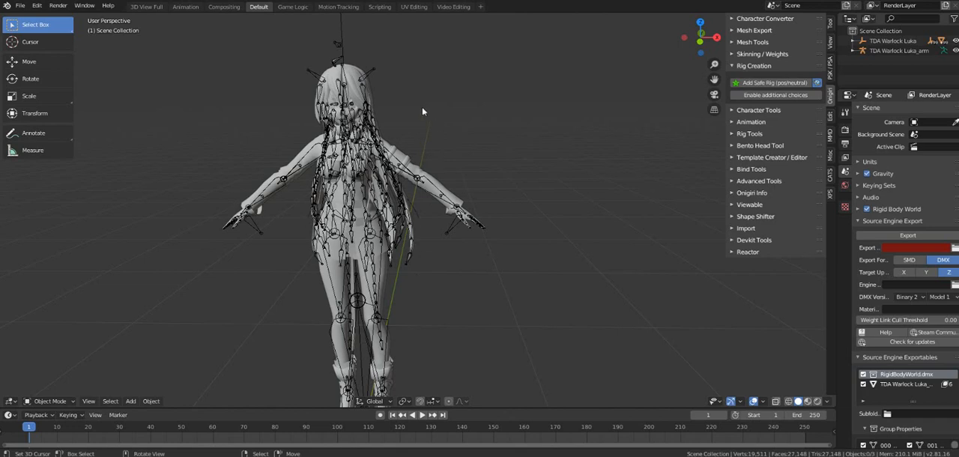
Step: Enable the Onigiri posing library for the Luka armature and load MMD SL T pose.bpl from the Bone maps folder
left_click(374, 72)
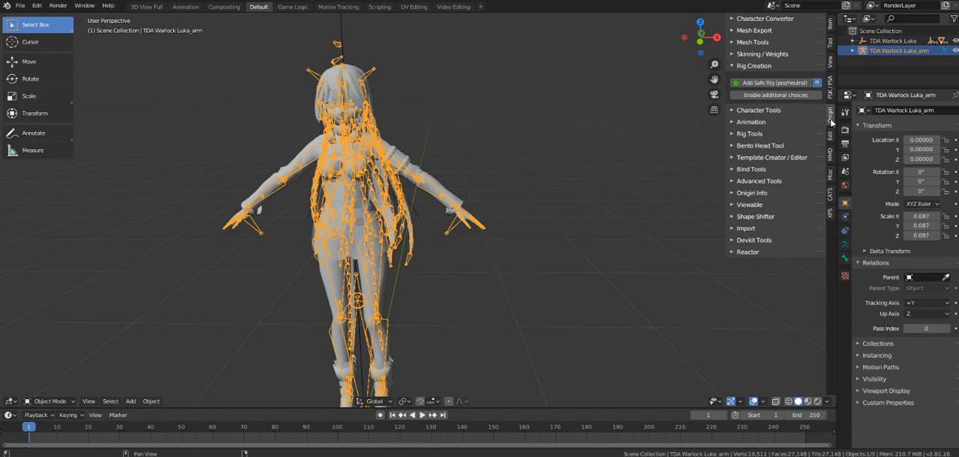
left_click(753, 123)
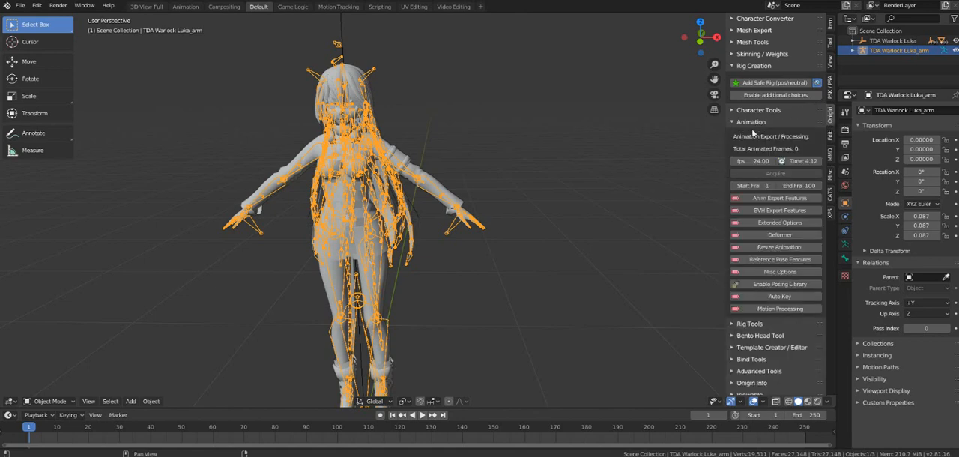
scroll(753, 132, "down", 2)
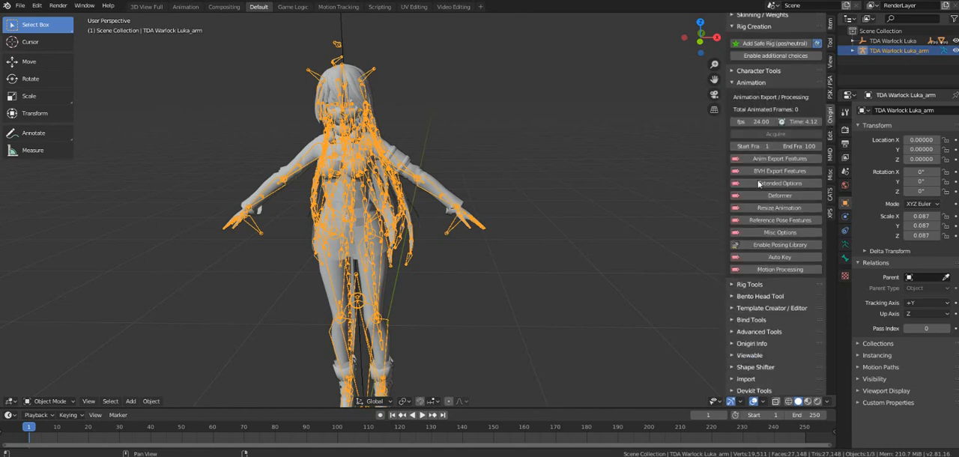
left_click(760, 247)
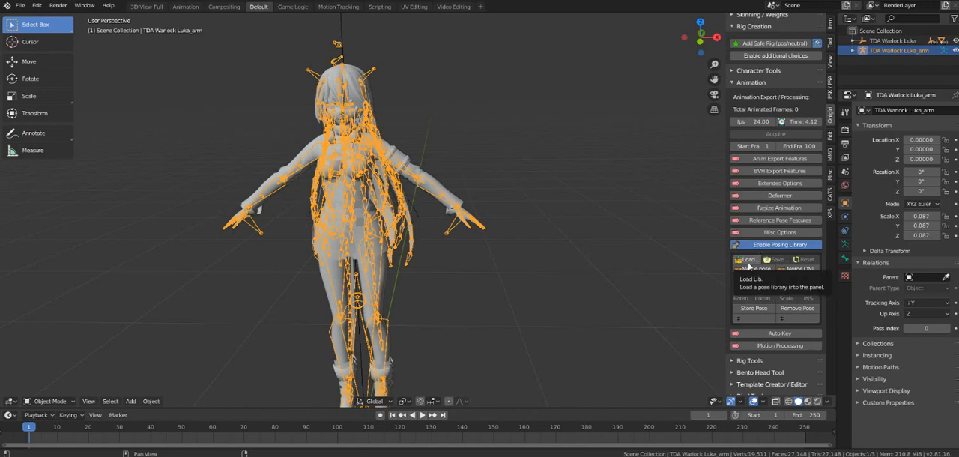
left_click(749, 261)
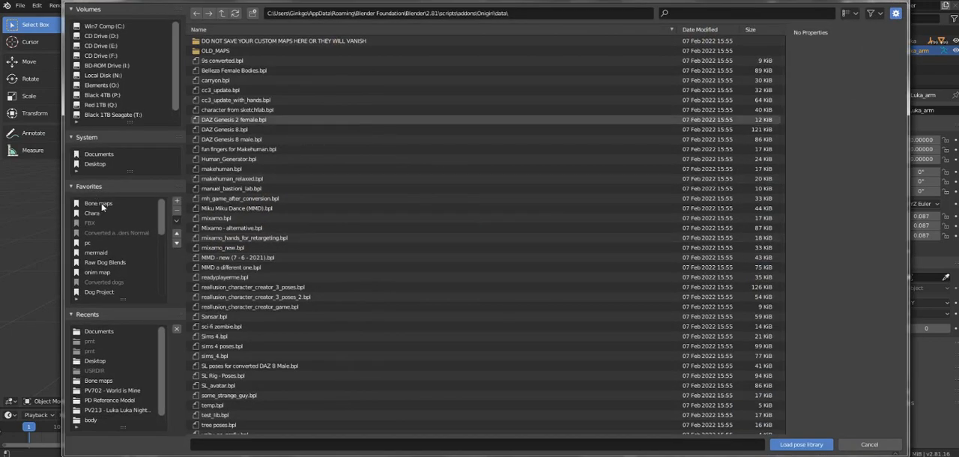
left_click(98, 203)
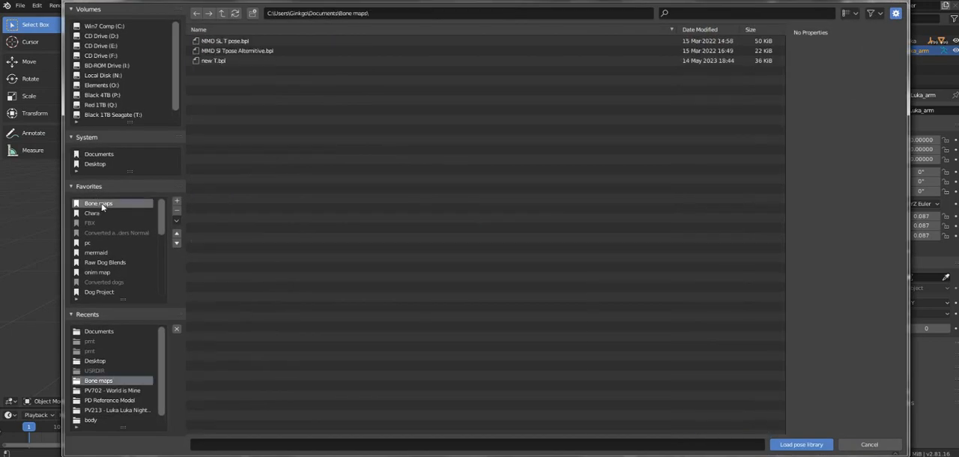
left_click(241, 42)
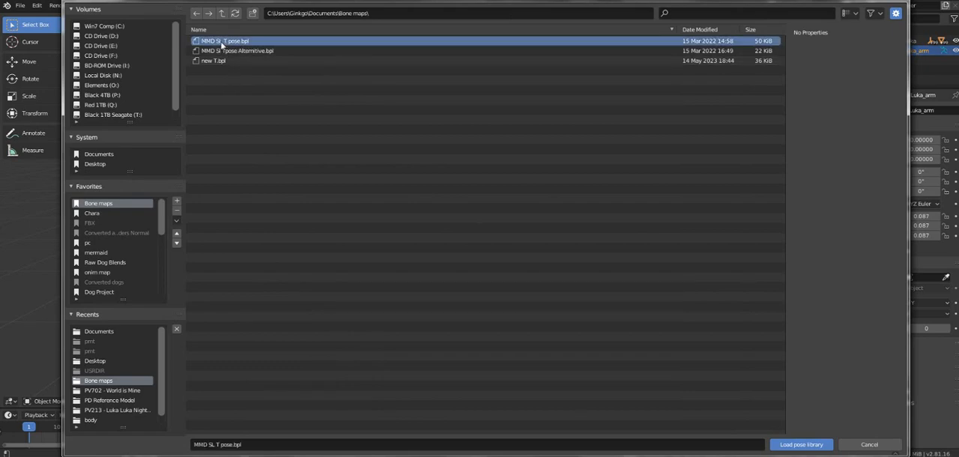
double_click(221, 43)
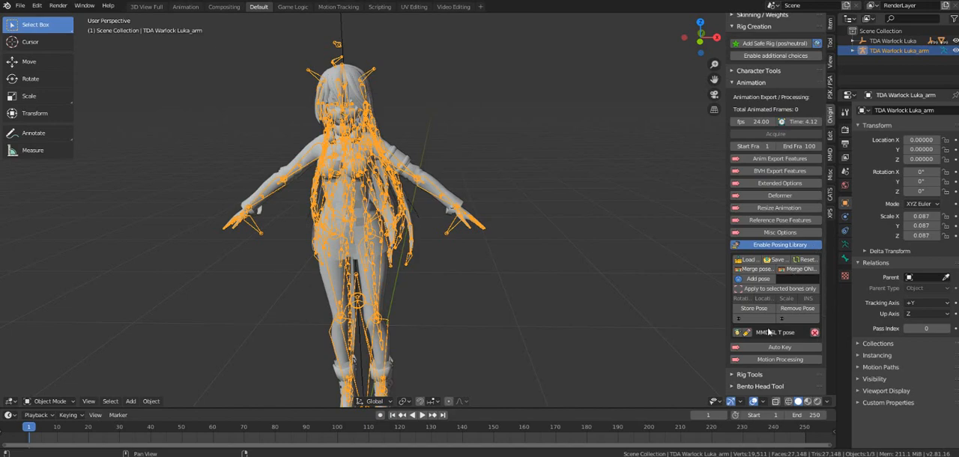
Step: Try out the MMD SL T pose on the Luka armature, then undo it
left_click(737, 333)
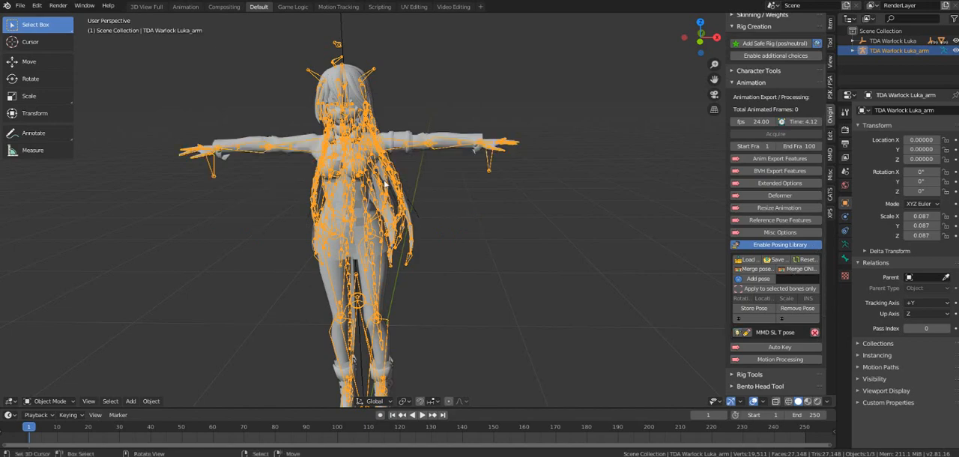
middle_click_drag(394, 187, 410, 223)
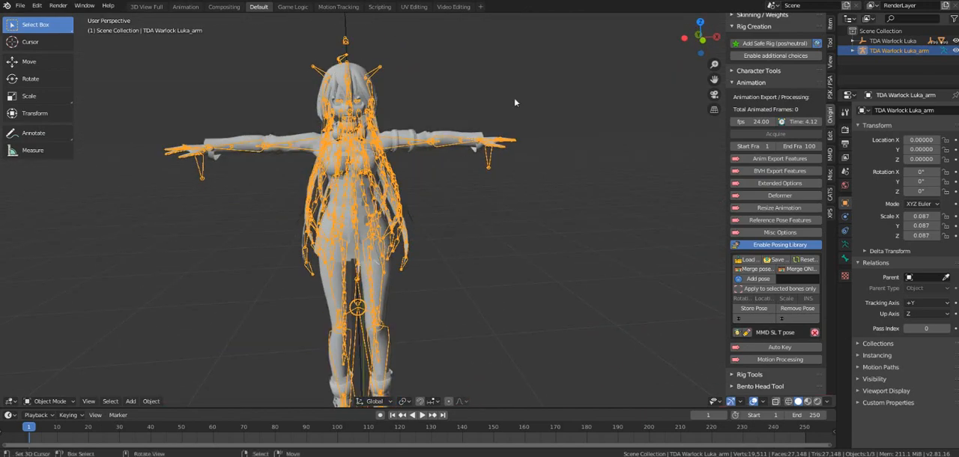
middle_click_drag(433, 178, 423, 223)
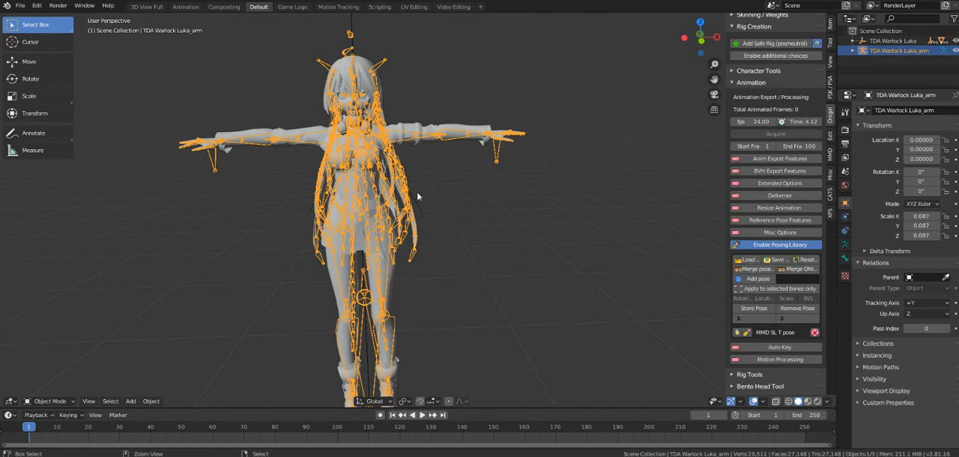
left_click(416, 191)
middle_click_drag(394, 214, 320, 214)
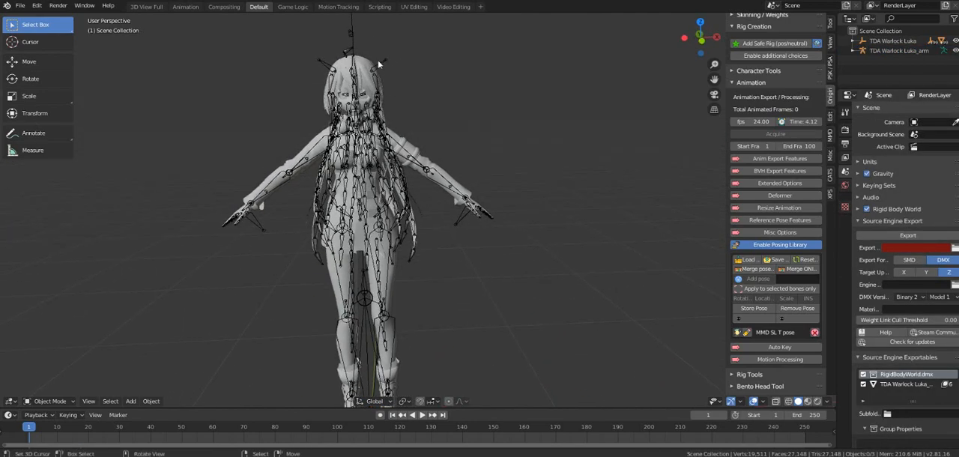
Step: Import the MikuMikuDance motion PV702_WIM_P1_00.vmd from the PV702 - World is Mine folder onto the Luka armature
left_click(381, 65)
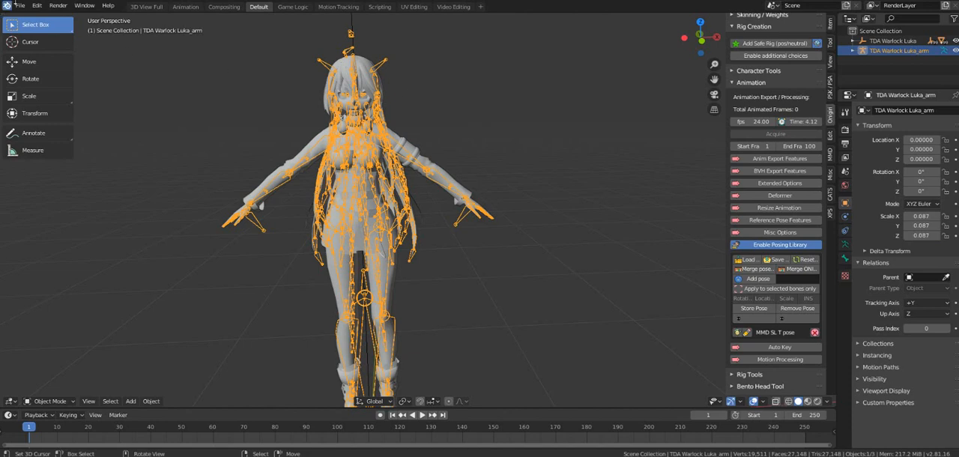
left_click(20, 7)
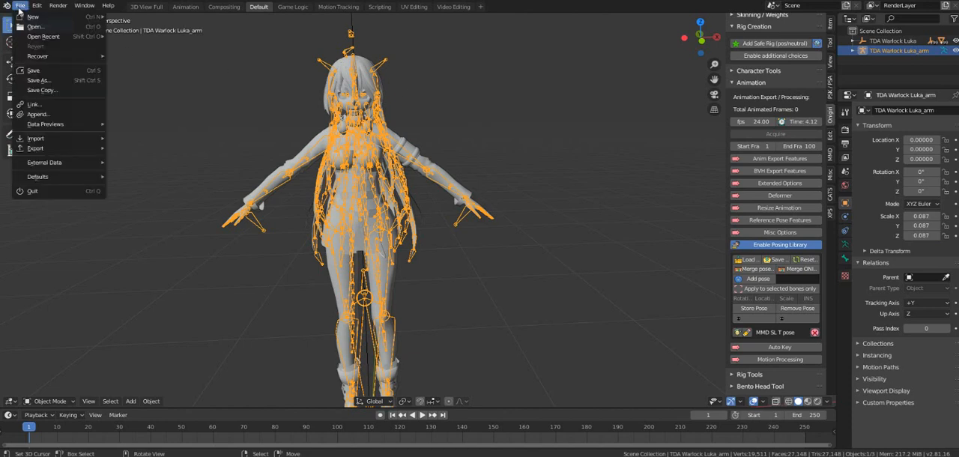
mouse_move(87, 140)
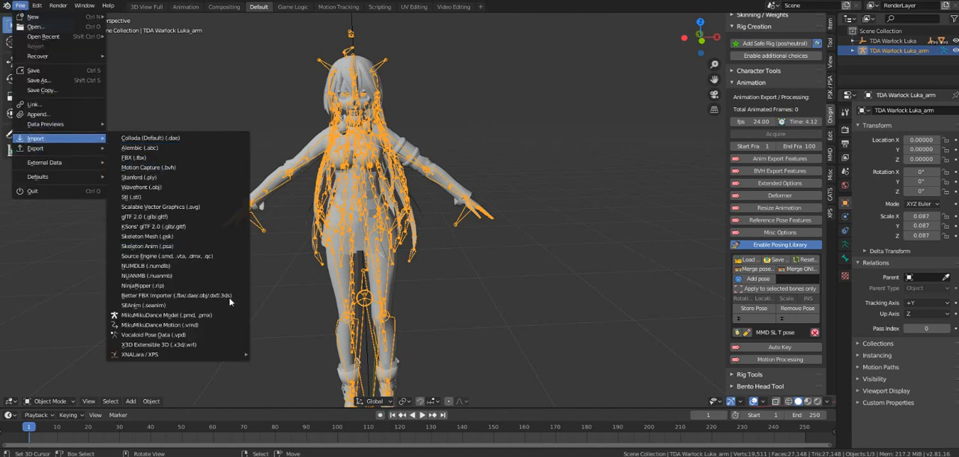
left_click(198, 325)
scroll(224, 333, "down", 5)
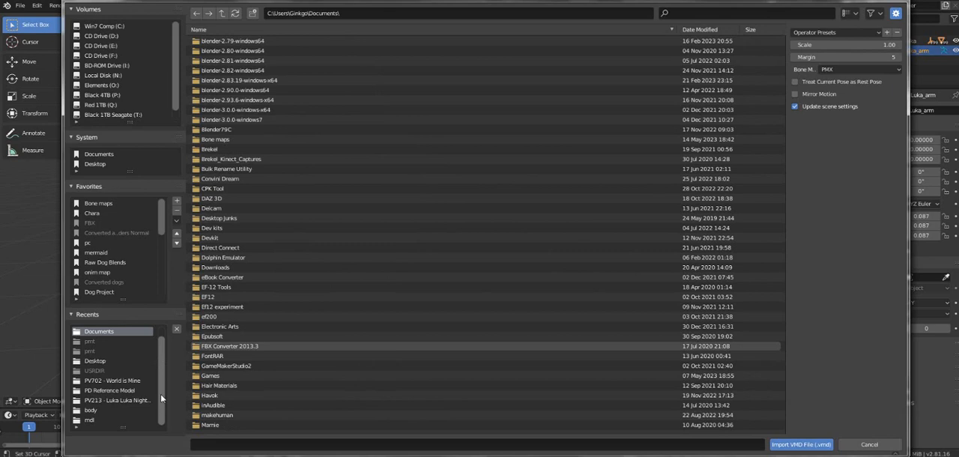
left_click(111, 381)
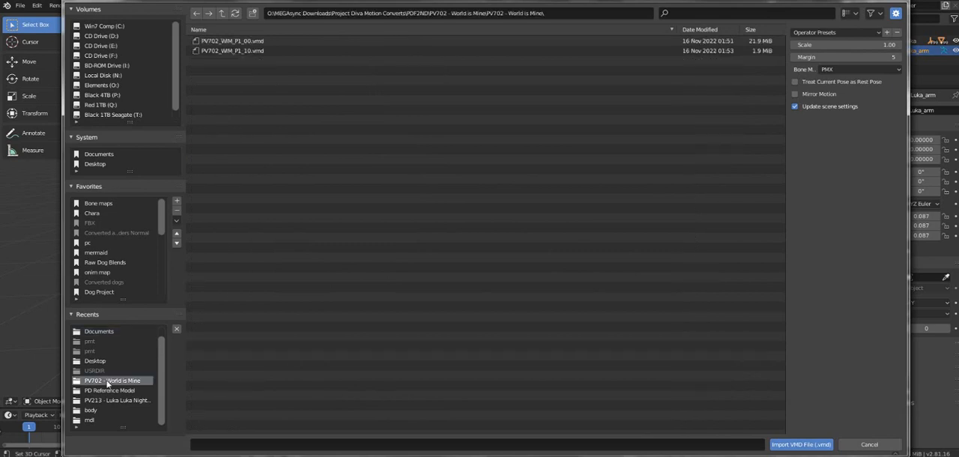
left_click(254, 41)
double_click(258, 42)
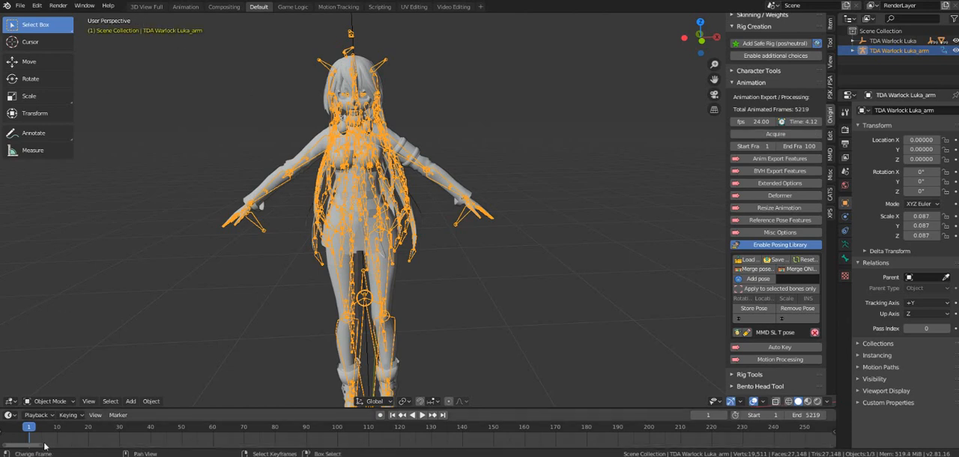
Step: Play back the imported motion to preview it and return the timeline to frame 0
key("space")
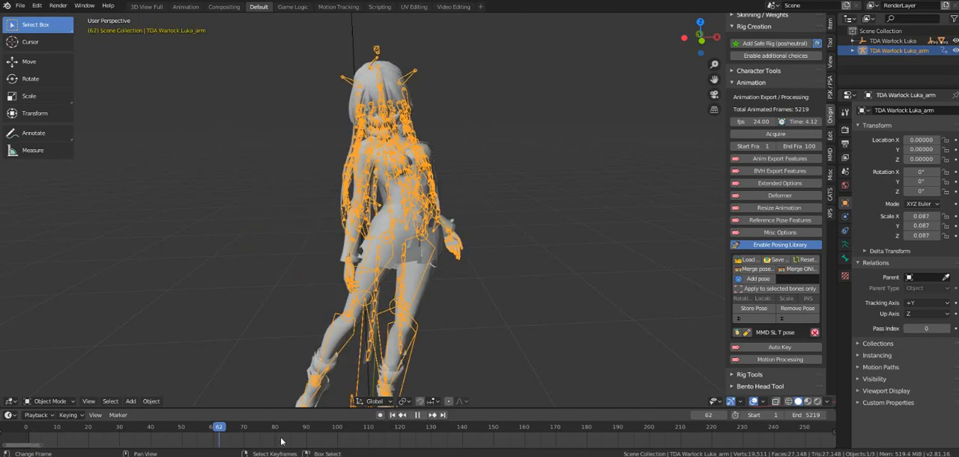
left_click_drag(528, 430, 788, 418)
key("space")
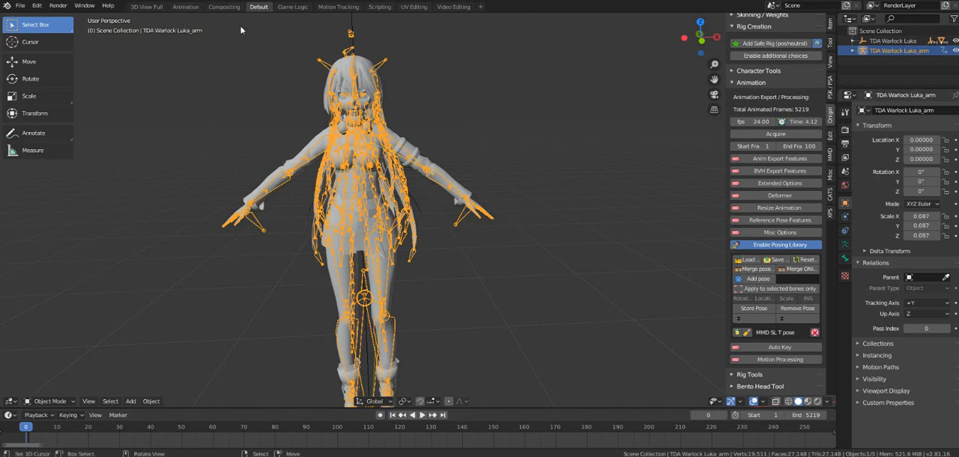
Step: Switch to the Animation workspace and shift all of the motion's keyframes 54 frames later in the Dope Sheet
left_click(180, 9)
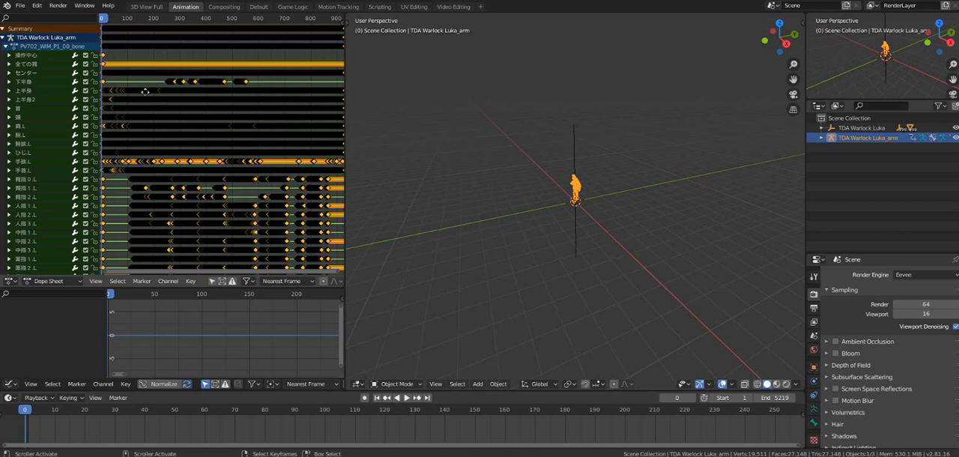
scroll(148, 93, "down", 1)
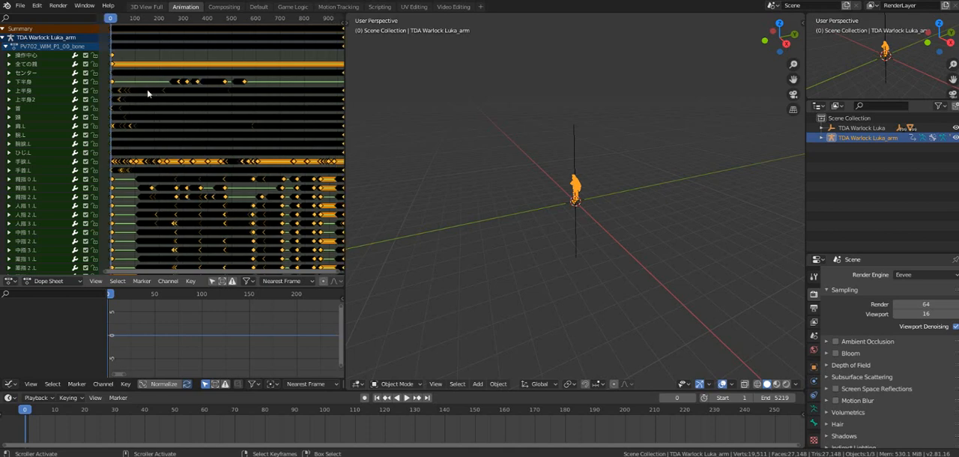
key("g")
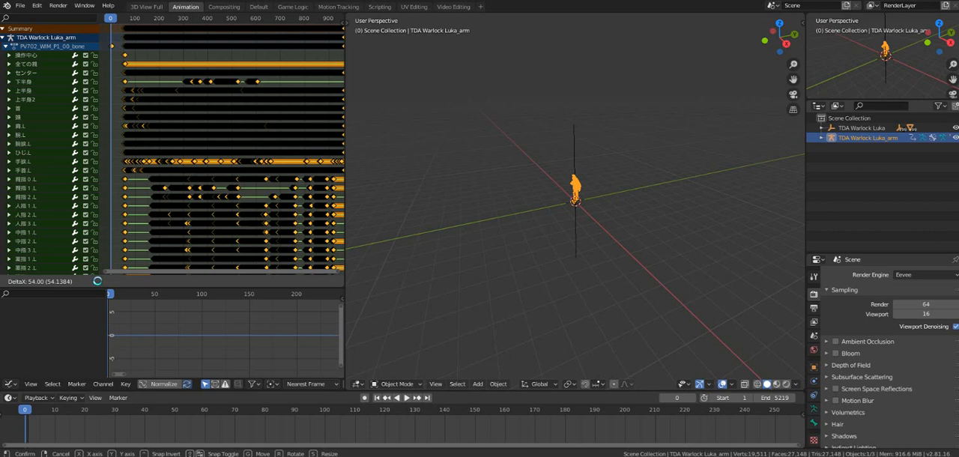
left_click(98, 281)
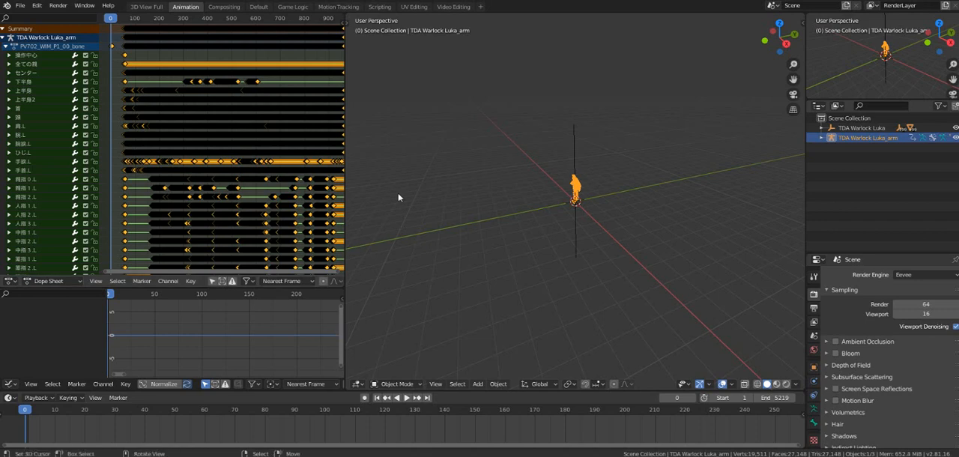
Step: Bring the Luka model into a close front view in the Animation workspace's 3D viewport
left_click(398, 194)
middle_click_drag(528, 185, 599, 222)
scroll(599, 198, "up", 5)
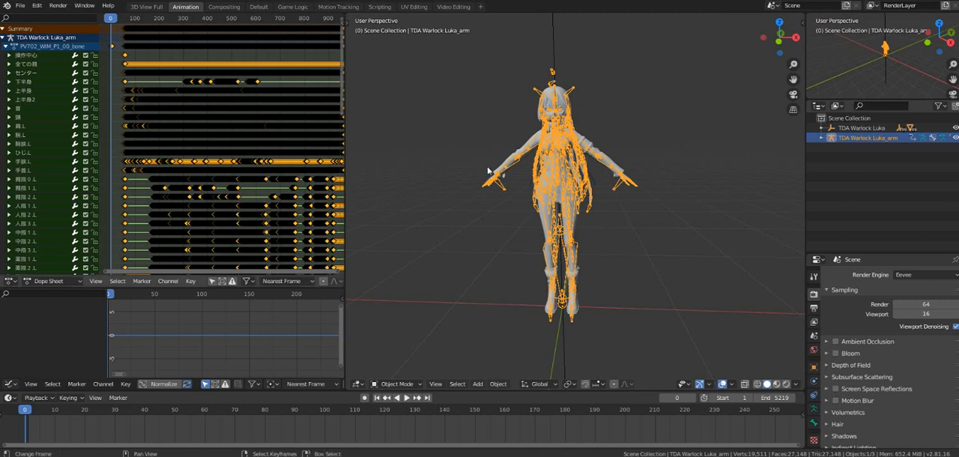
scroll(545, 233, "up", 2)
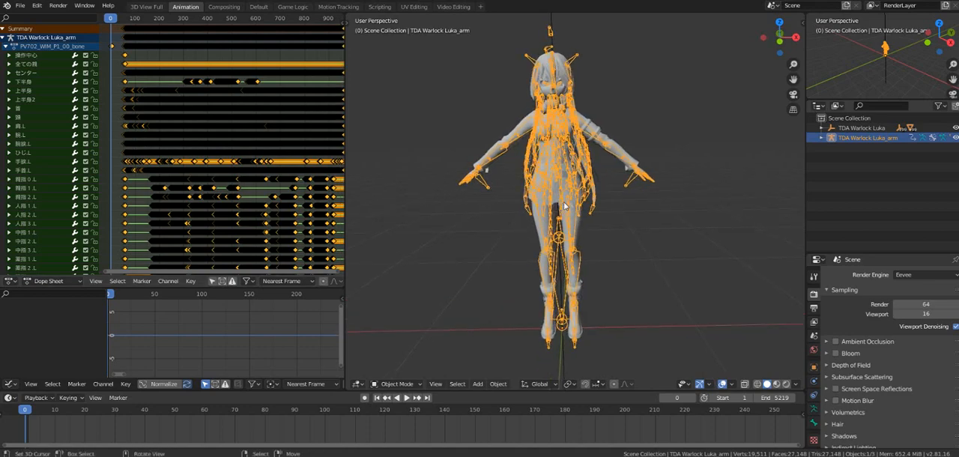
middle_click_drag(580, 198, 572, 210)
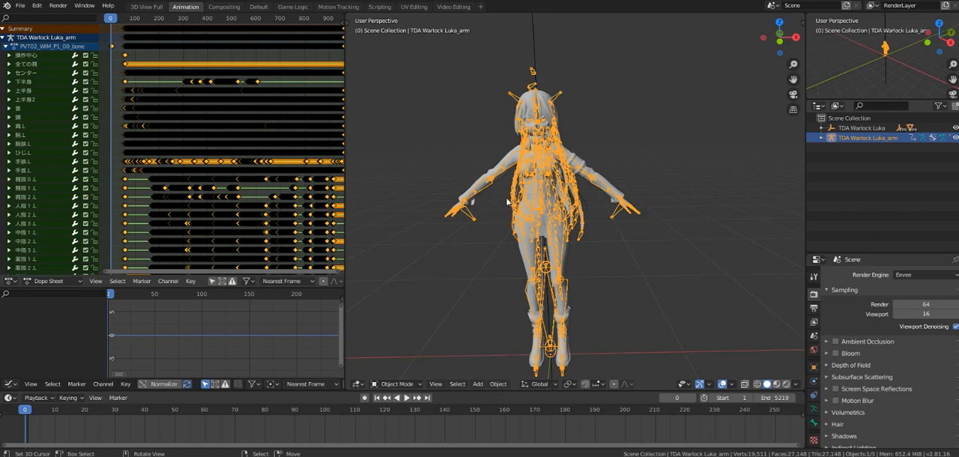
middle_click_drag(509, 202, 549, 219)
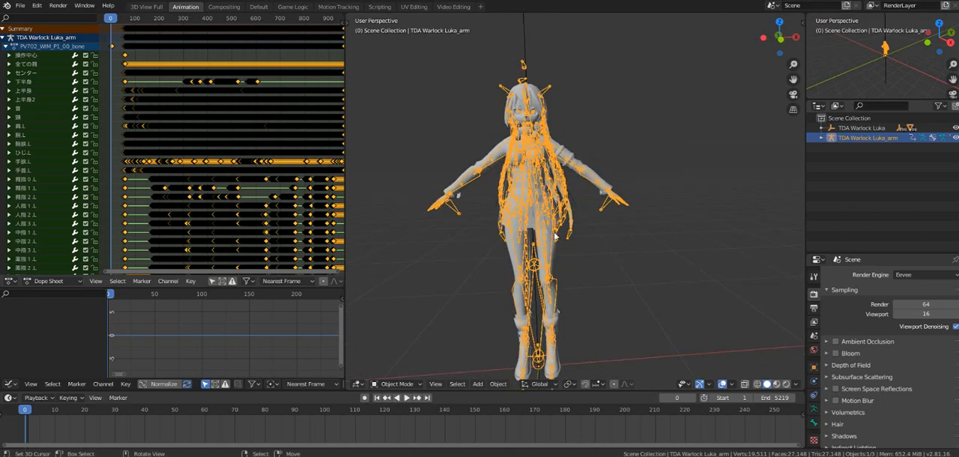
Step: Apply the saved MMD SL T pose from Onigiri's posing library to the Luka armature at frame 0
scroll(553, 225, "up", 1)
middle_click_drag(544, 185, 539, 228, "shift")
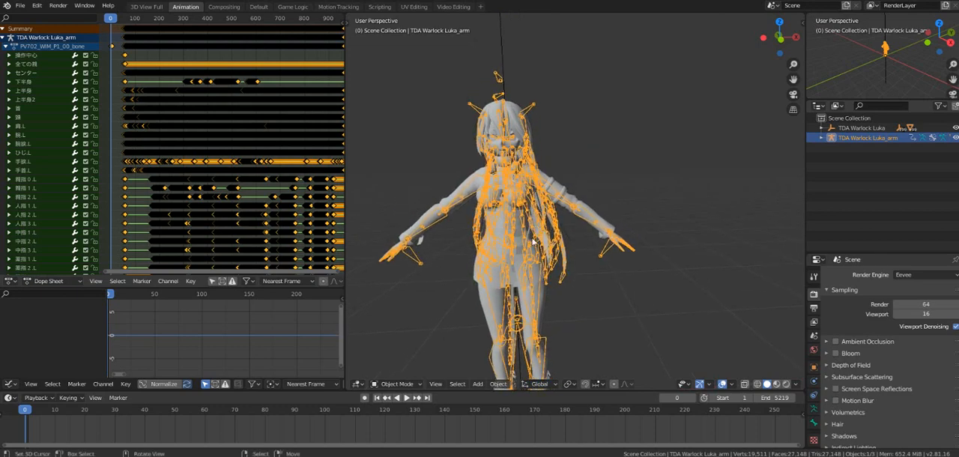
middle_click_drag(529, 296, 587, 299)
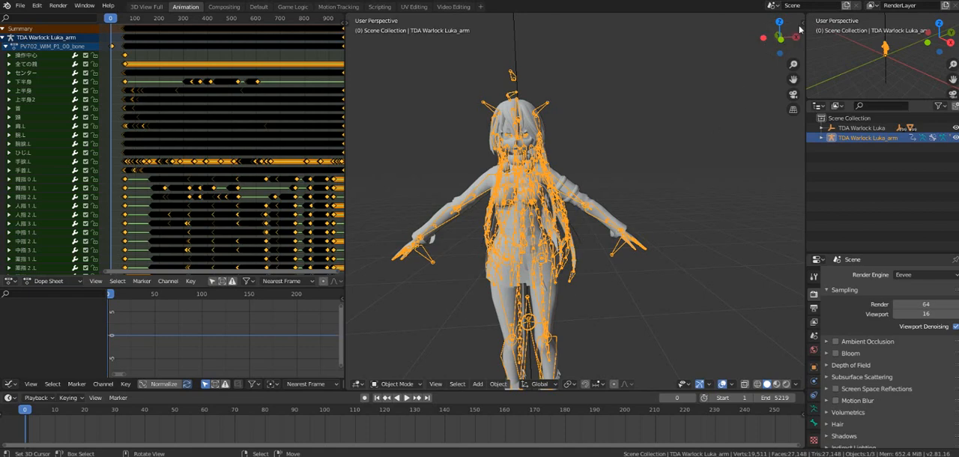
left_click(803, 22)
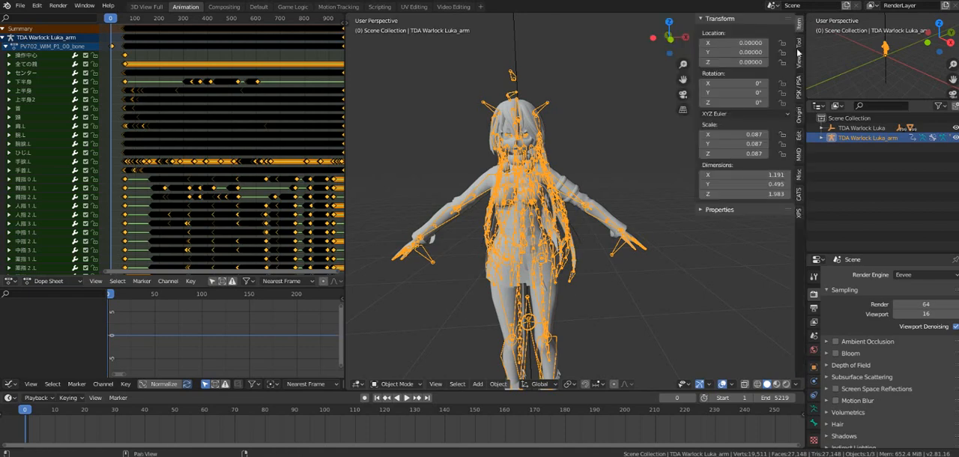
left_click(801, 202)
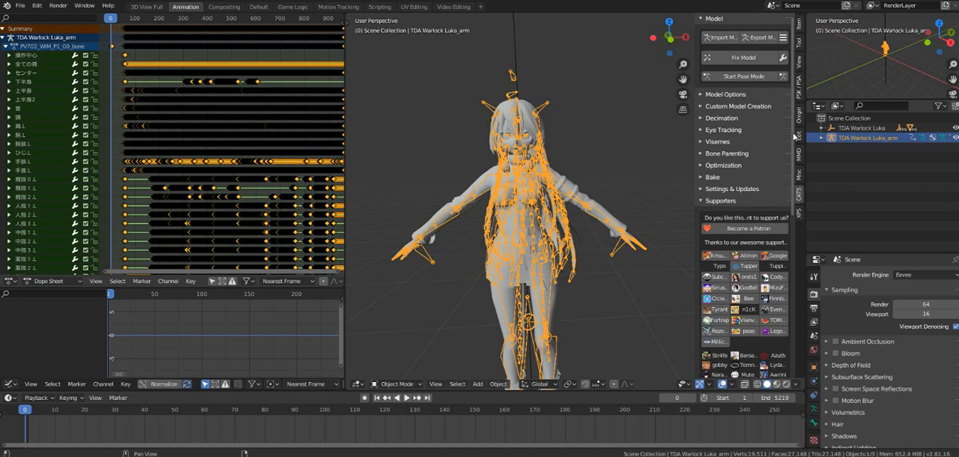
left_click(799, 120)
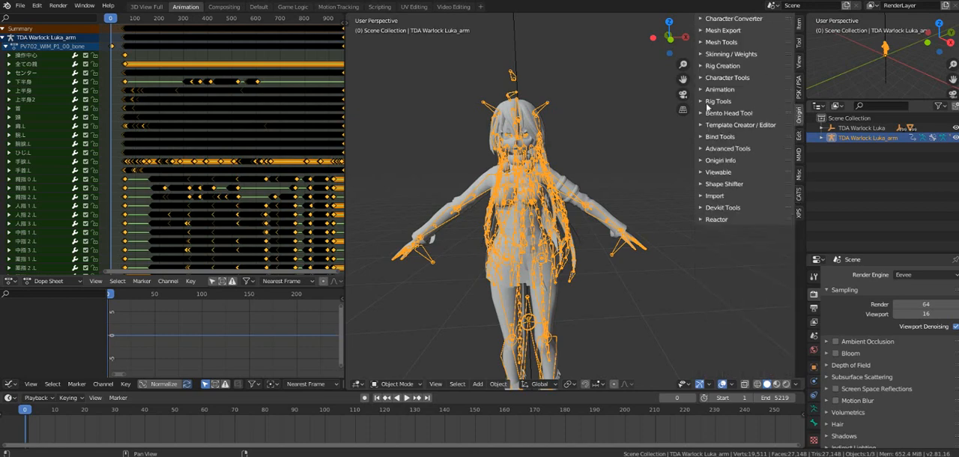
left_click(714, 91)
scroll(739, 194, "down", 2)
scroll(725, 247, "down", 1)
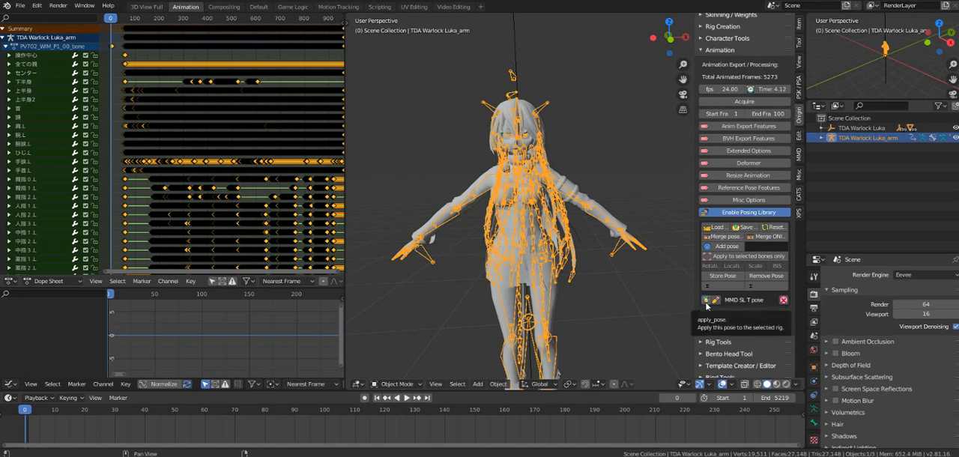
left_click(706, 302)
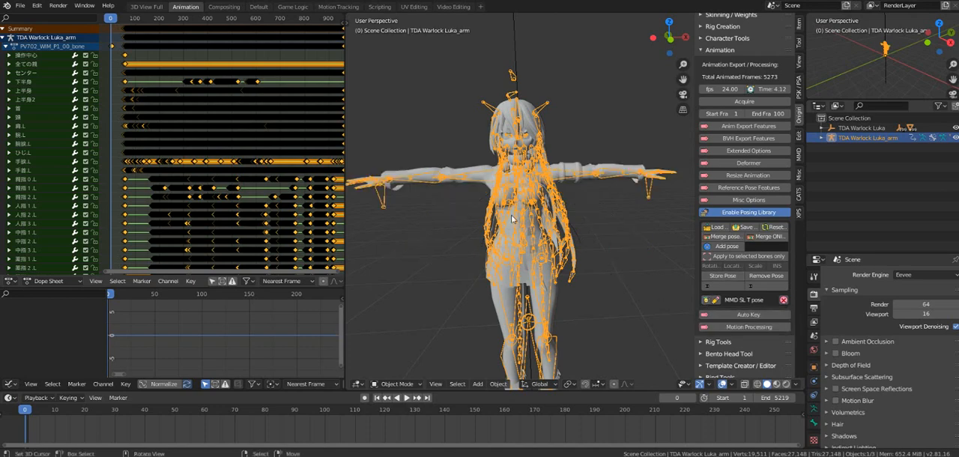
Step: Insert a LocRotScale keyframe on the T-posed Luka armature at frame 0
middle_click_drag(525, 239, 510, 227)
key("i")
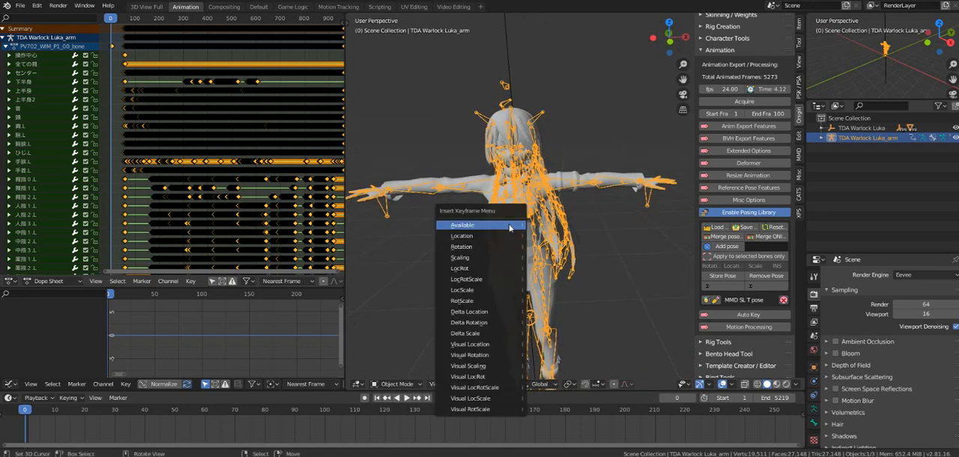
left_click(491, 279)
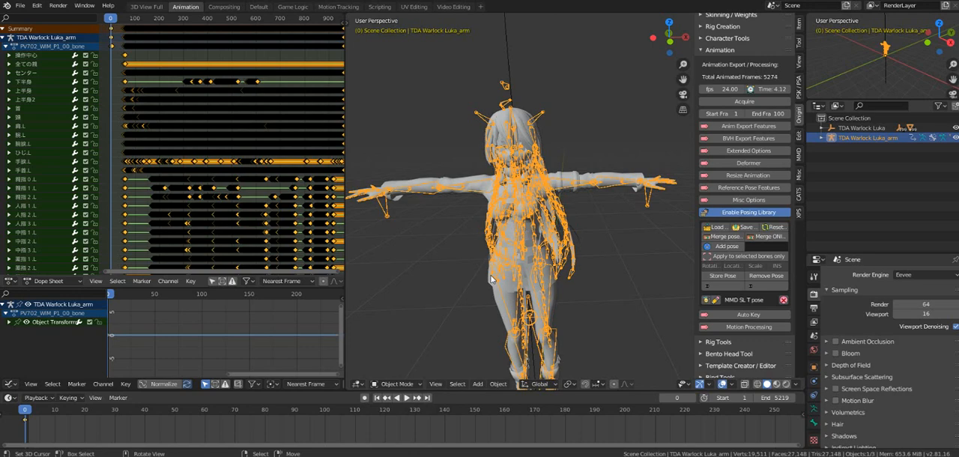
key("r")
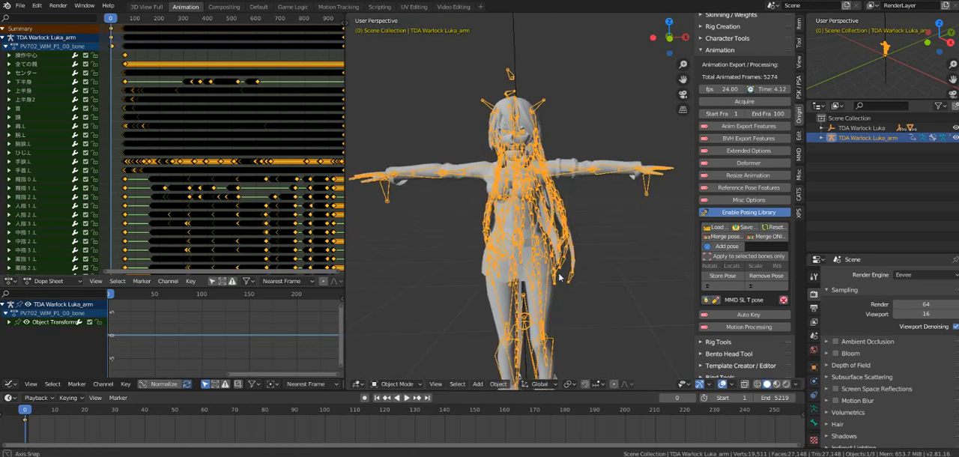
left_click(559, 277)
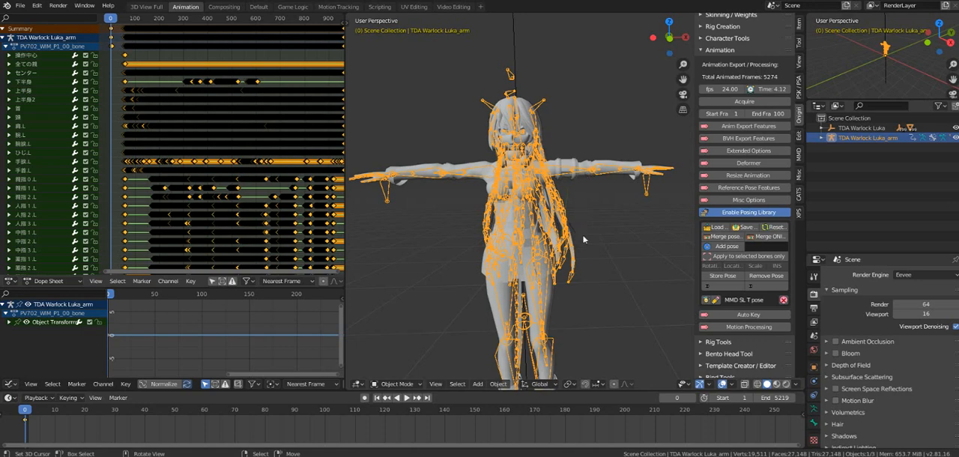
Step: Enable the reference frame option in Onigiri's reference pose features and create a reference pose from the T-pose
left_click(740, 188)
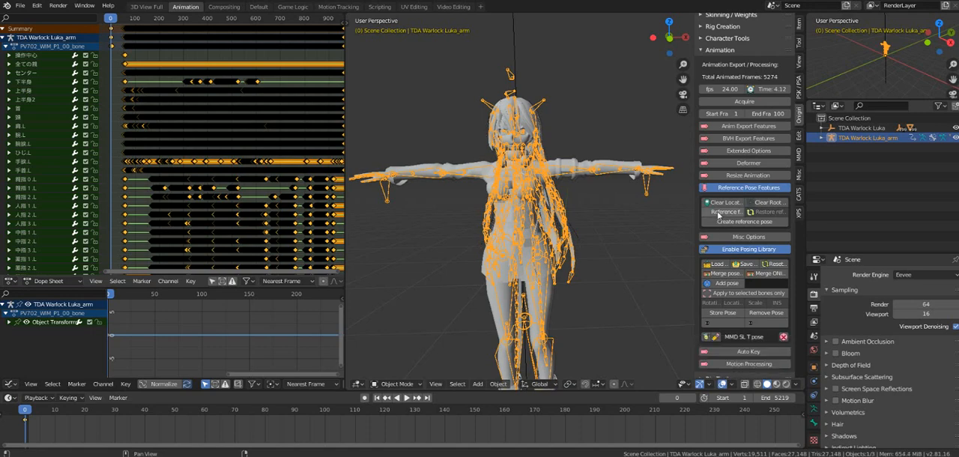
left_click(719, 215)
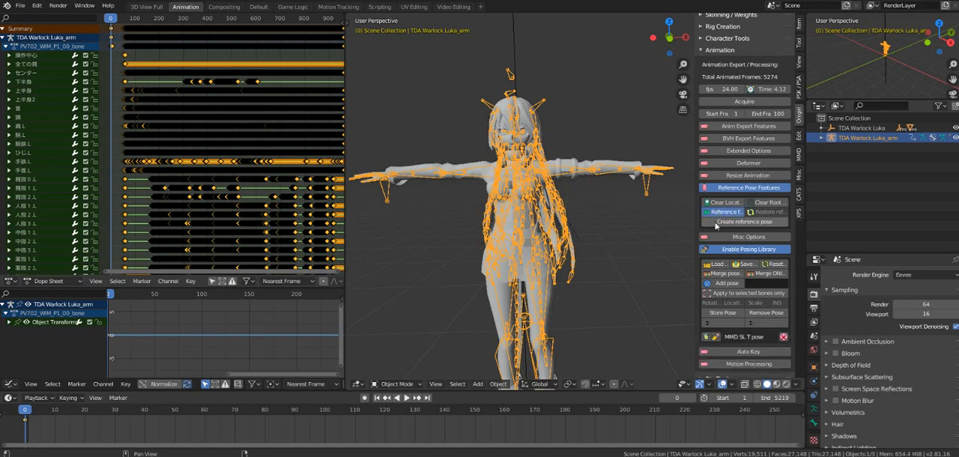
left_click(716, 228)
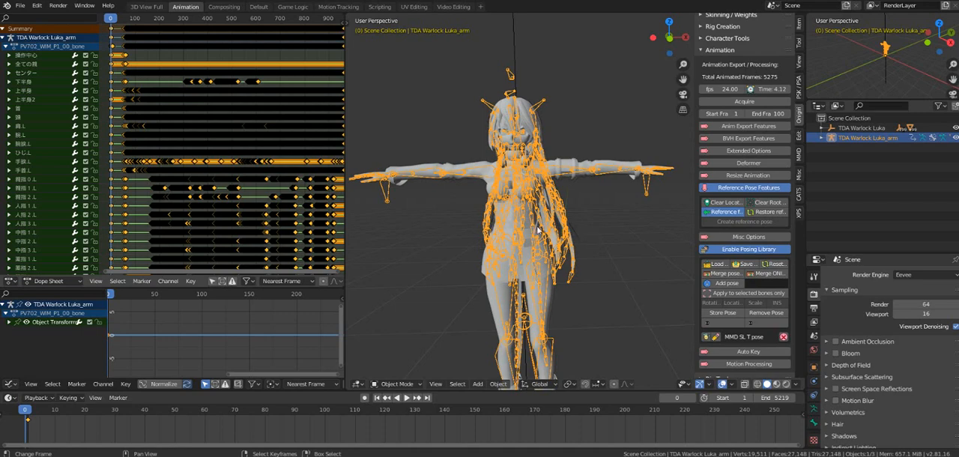
middle_click_drag(649, 227, 612, 246)
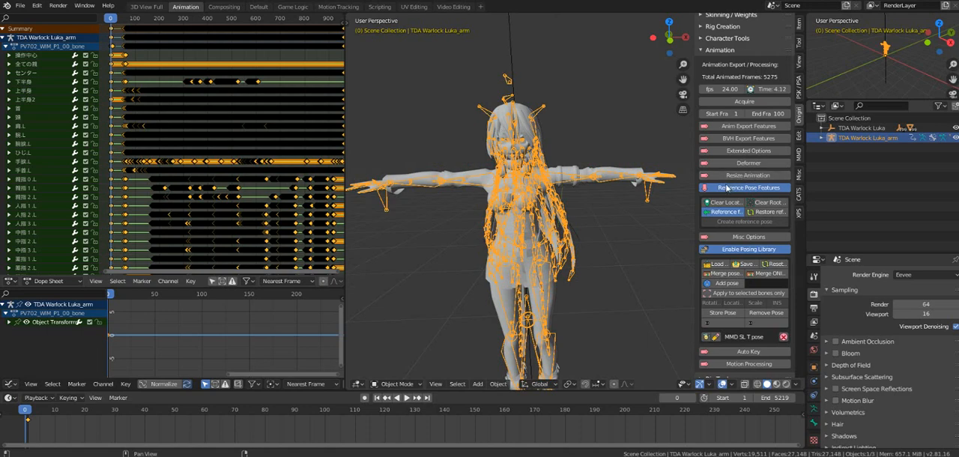
left_click(726, 190)
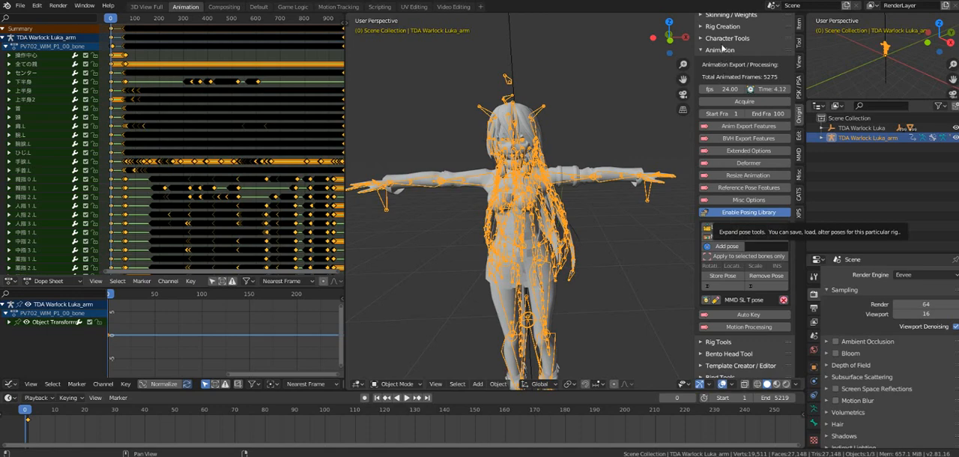
Step: Load the retarget map MMD map with breasts.onim from the Bone maps folder onto the Luka armature
left_click(724, 40)
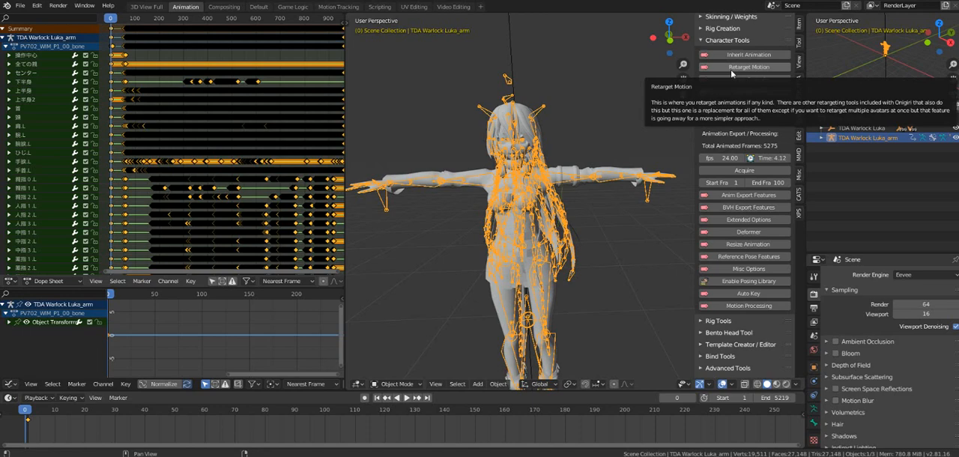
left_click(731, 67)
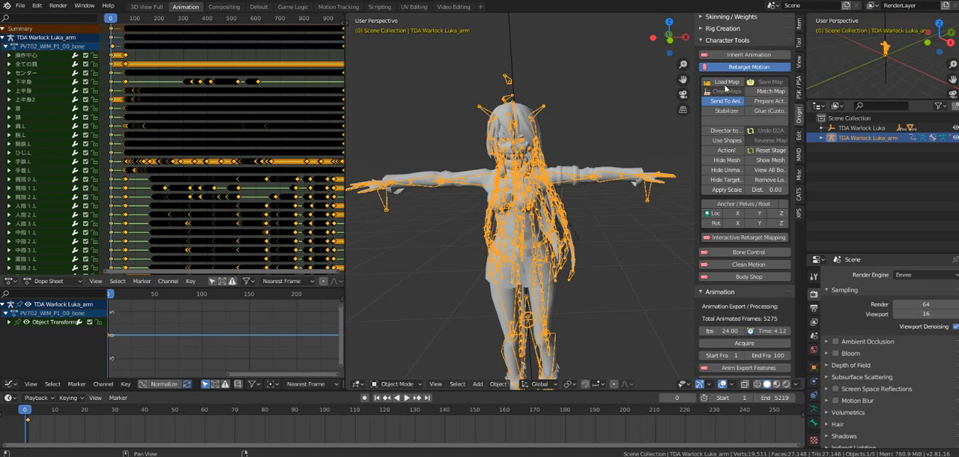
left_click(725, 84)
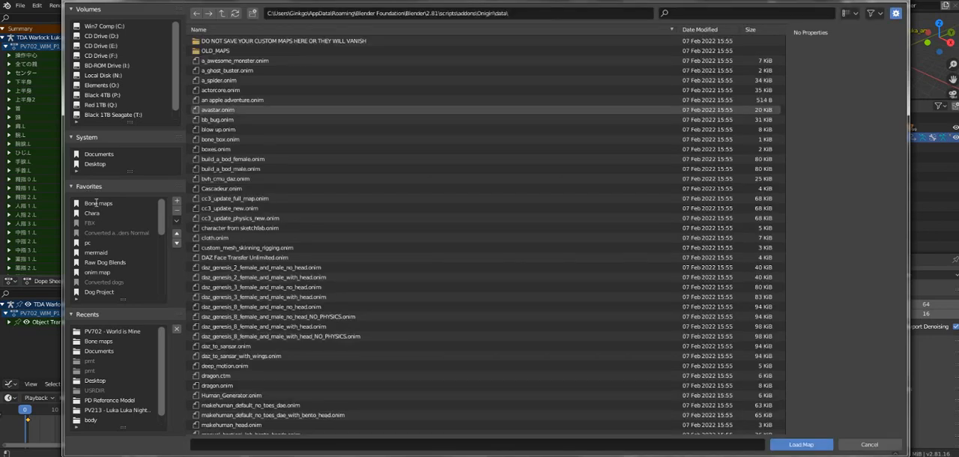
double_click(96, 203)
key("Escape")
left_click(105, 341)
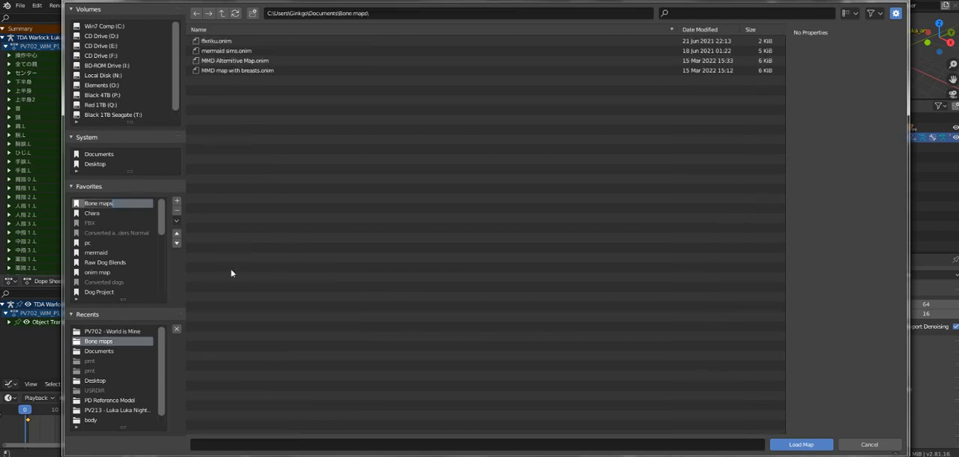
left_click(226, 68)
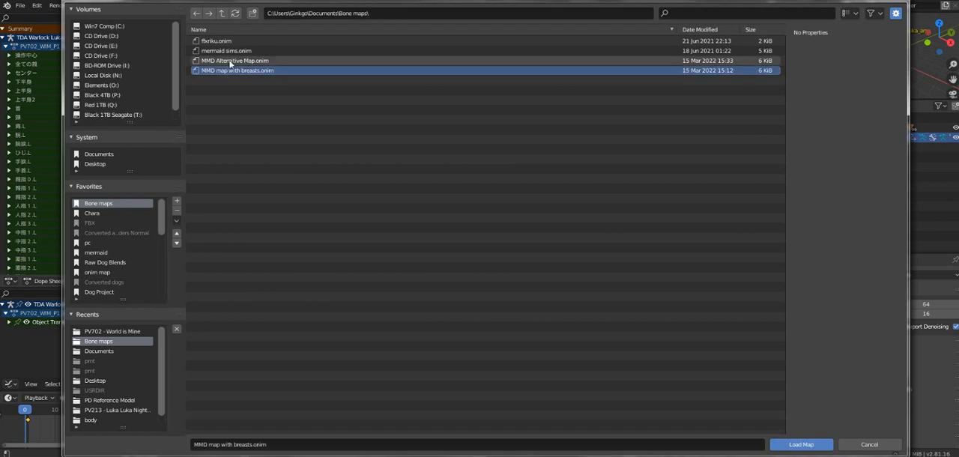
left_click(219, 66)
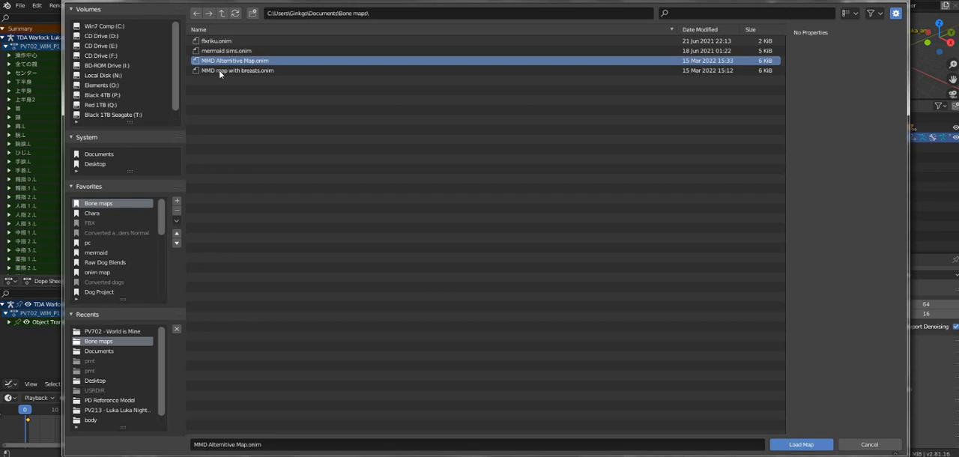
left_click(219, 70)
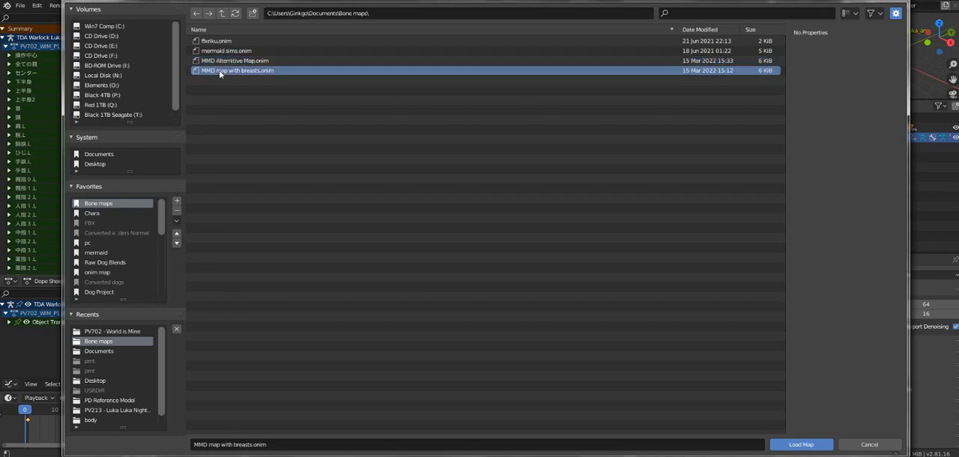
left_click(787, 448)
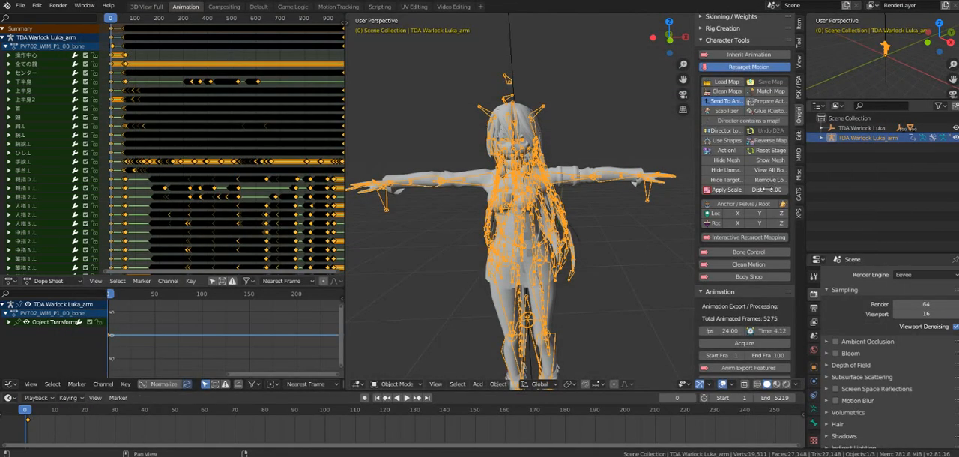
Step: Set the Retarget Motion distance to 0.70
double_click(769, 189)
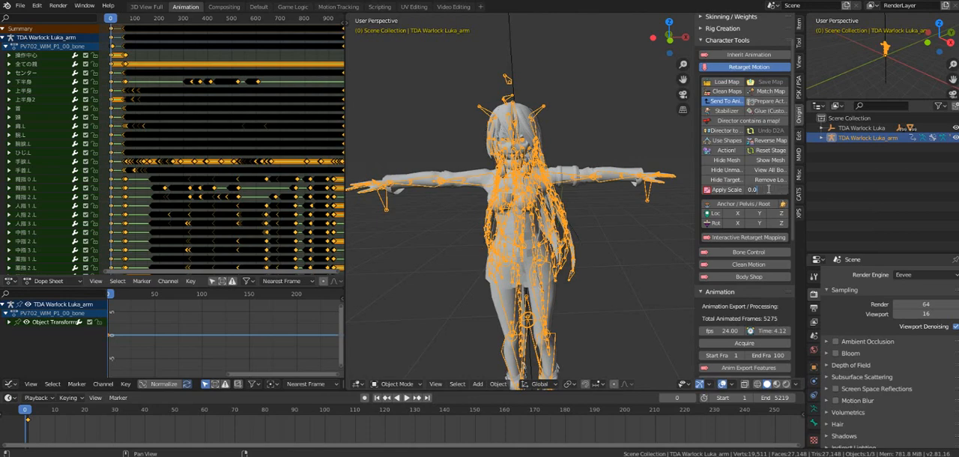
key("BackSpace")
type("70")
key("Return")
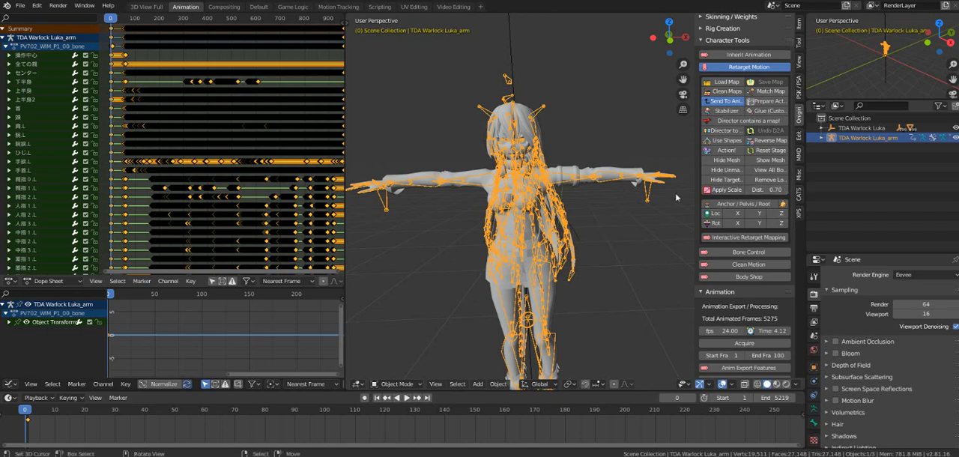
Step: Run the Onigiri retarget Action on the Luka armature to generate the retargeted avatar rig
scroll(674, 198, "down", 2)
middle_click_drag(626, 228, 601, 224)
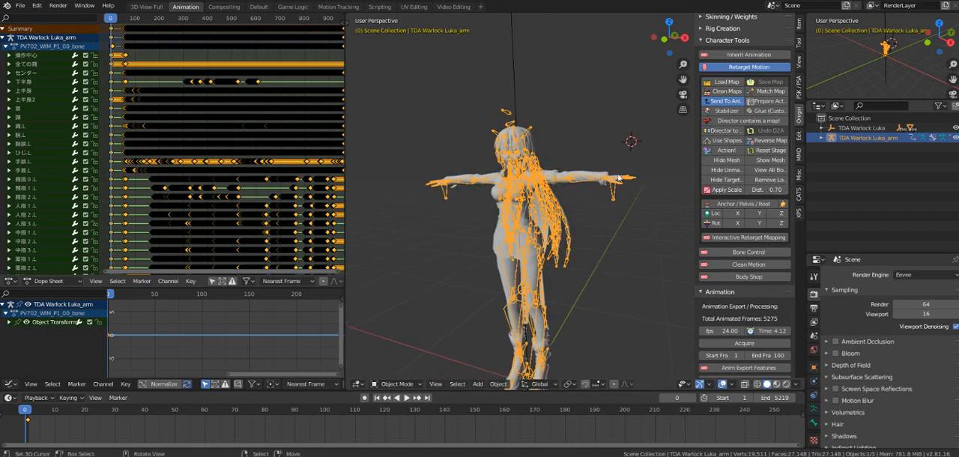
left_click(722, 151)
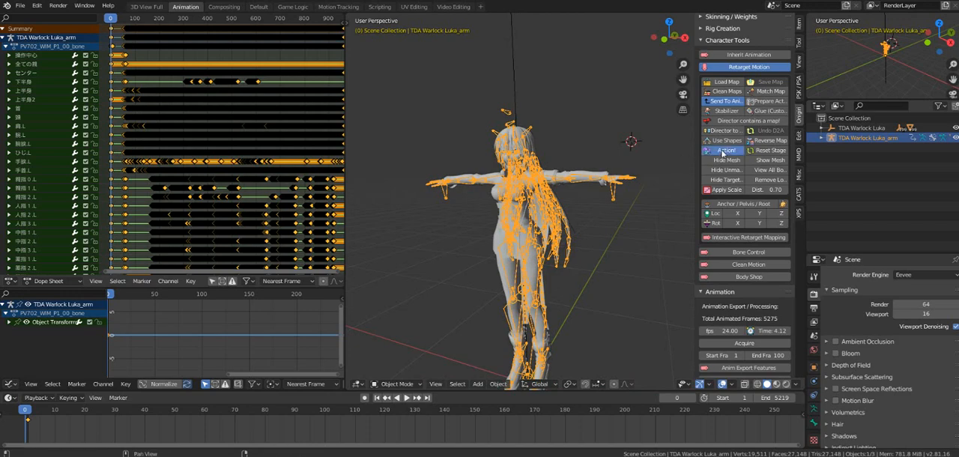
left_click(724, 152)
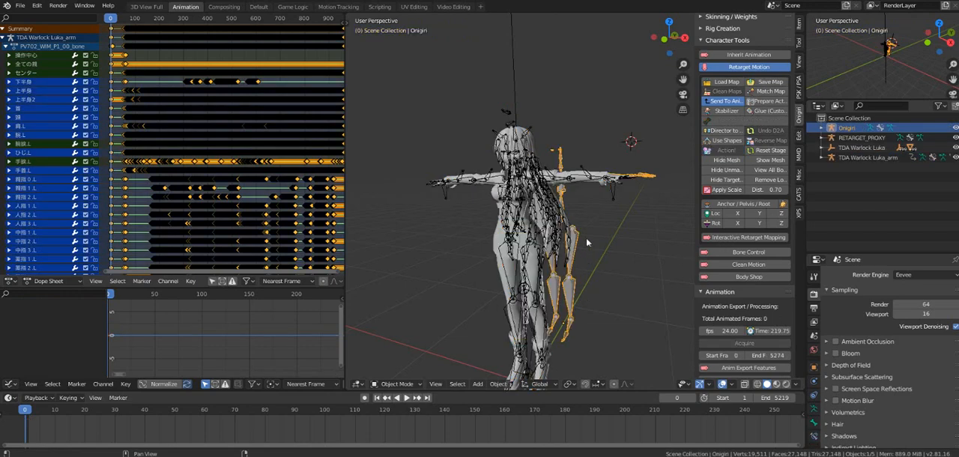
Step: Play the retargeted motion and compare the Onigiri rig with the Luka armature from the opposite side
middle_click_drag(587, 238, 591, 245)
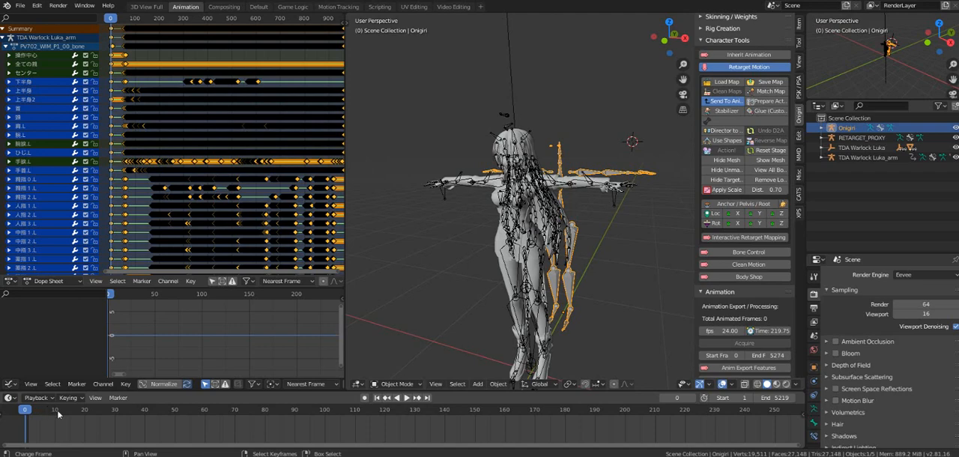
key("space")
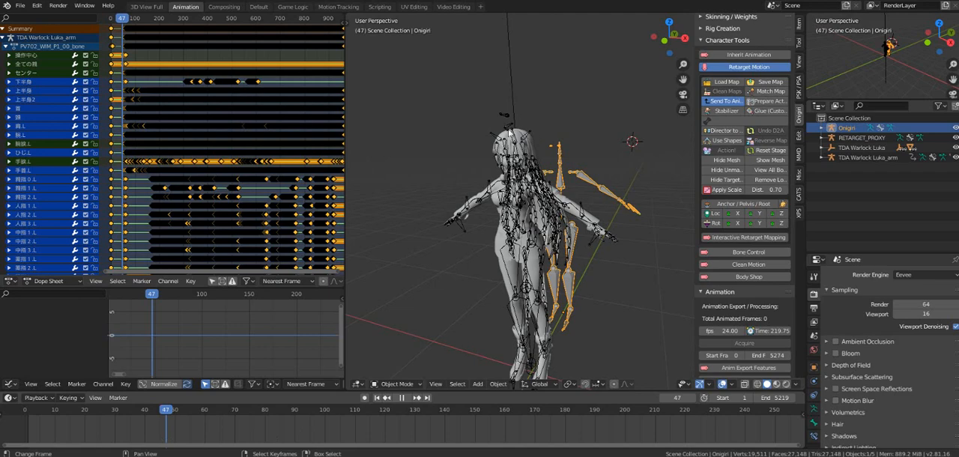
key("space")
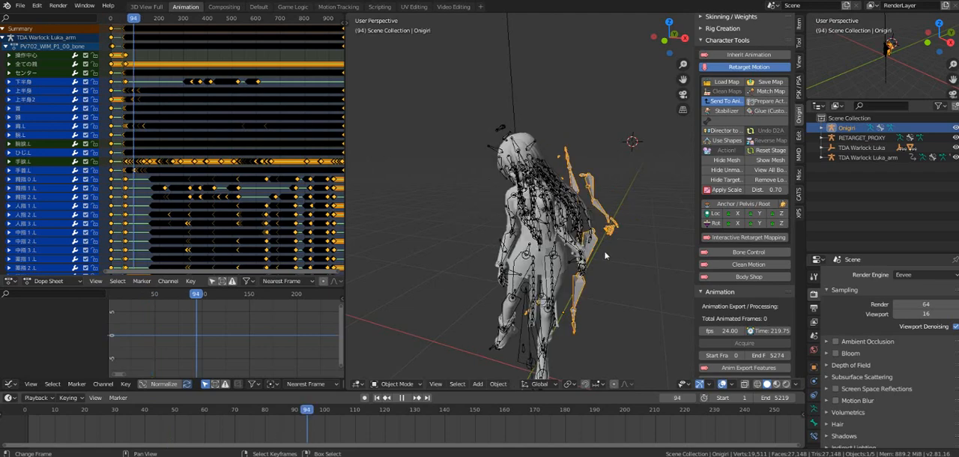
left_click(585, 262)
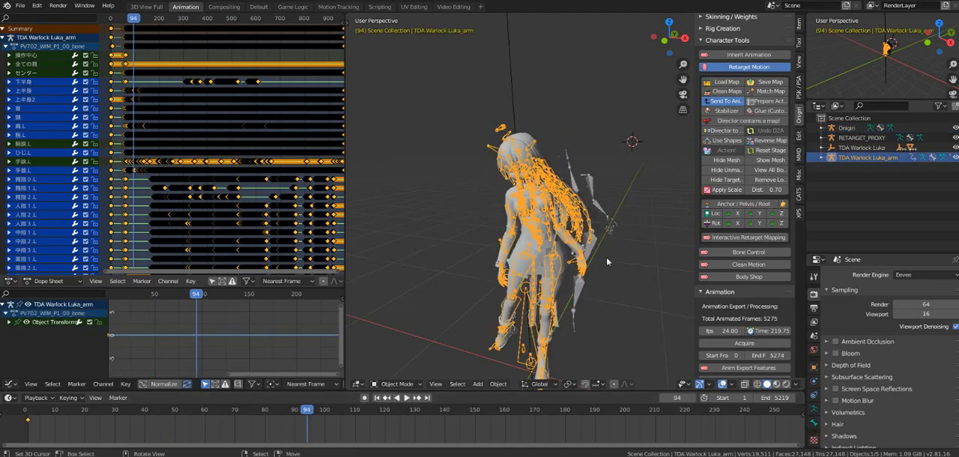
right_click(590, 279)
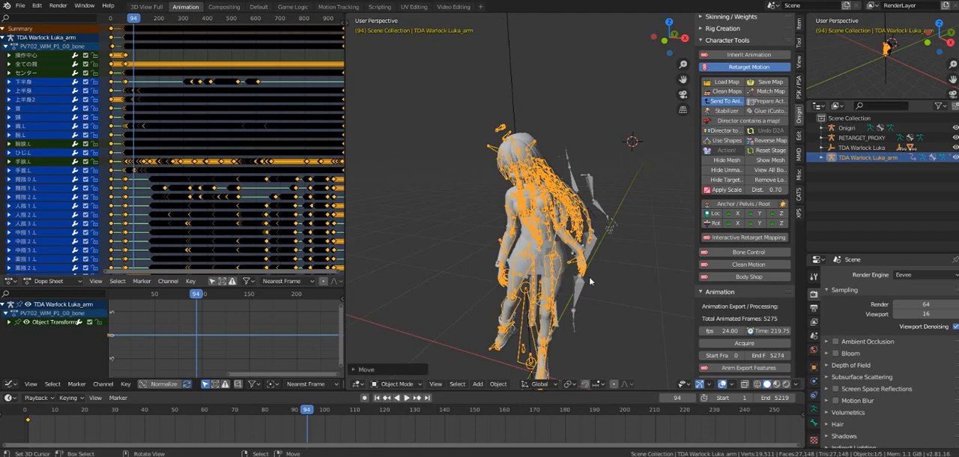
middle_click_drag(590, 281, 659, 285)
left_click(407, 398)
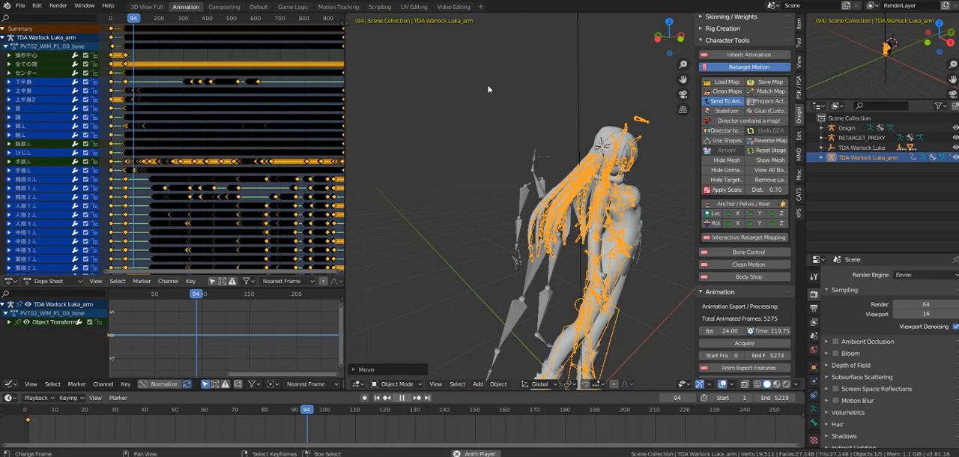
Step: Play and scrub the retargeted motion around the opening frames to examine where the dance begins after the T-pose
right_click(448, 119)
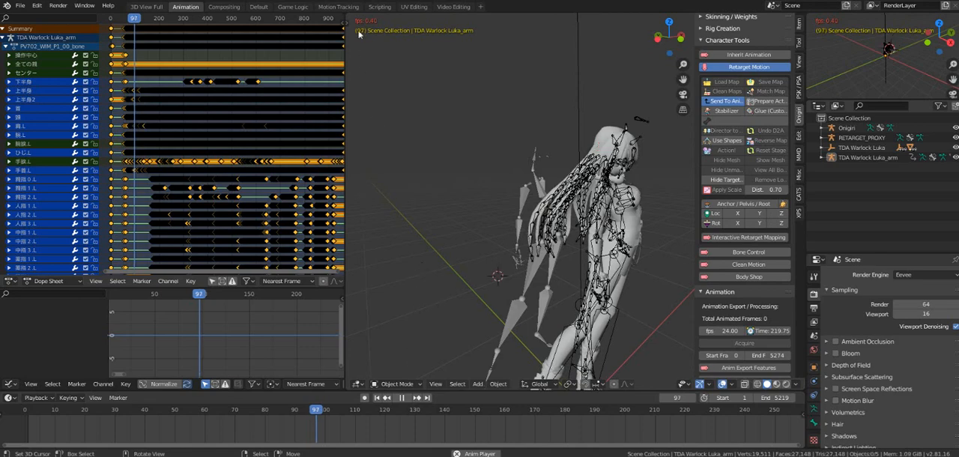
left_click(400, 398)
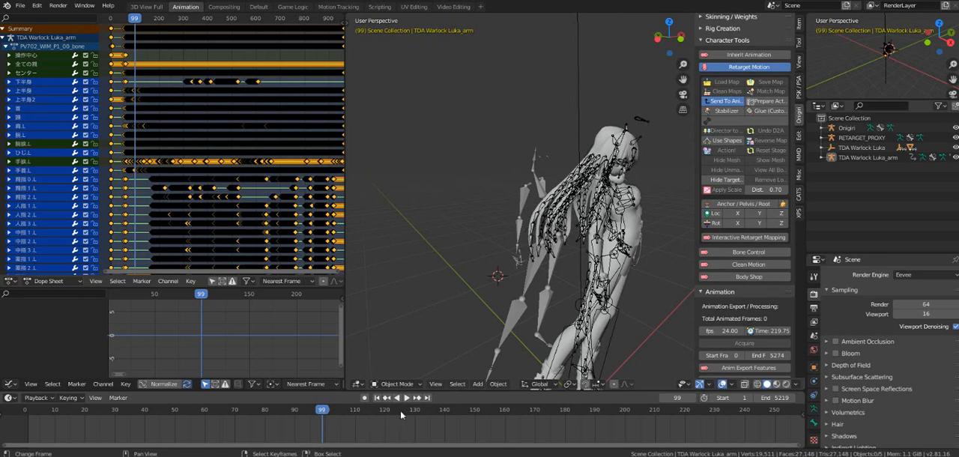
key("space")
left_click(424, 414)
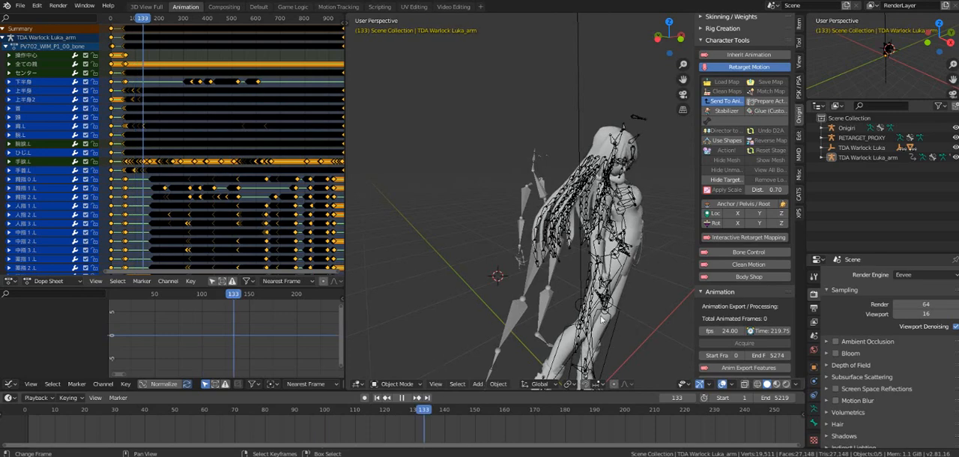
key("space")
middle_click_drag(600, 317, 518, 321)
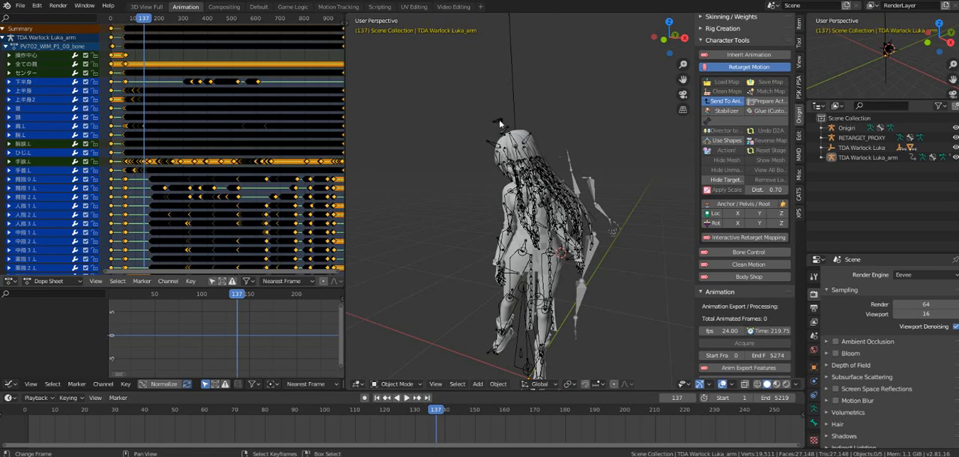
key("Down")
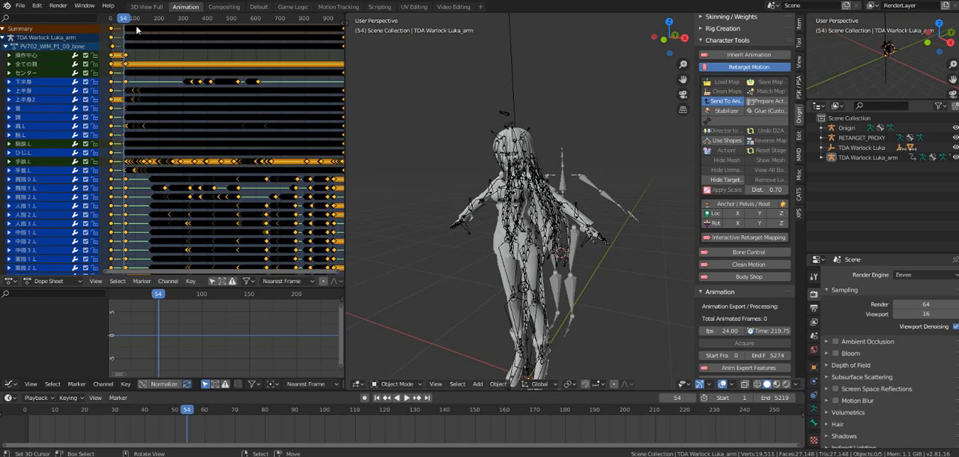
key("ctrl+z")
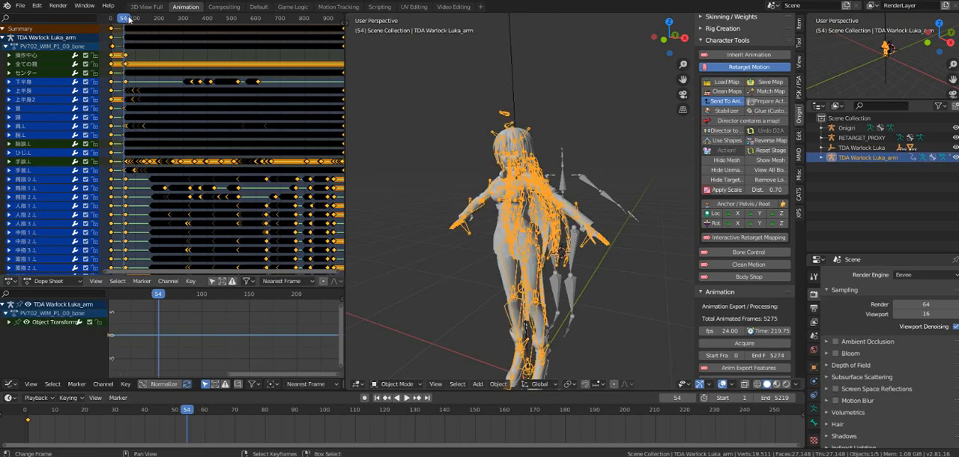
key("space")
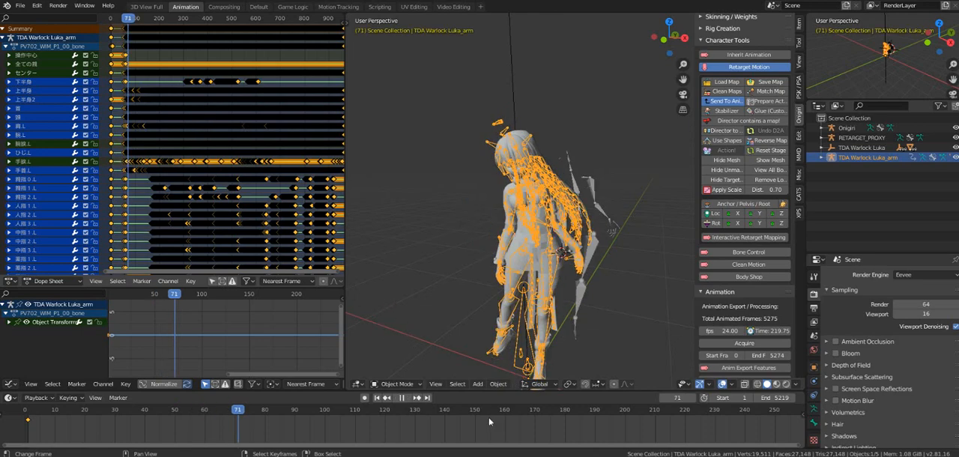
key("space")
Step: Set the scene's playback start frame to 61
left_click(729, 402)
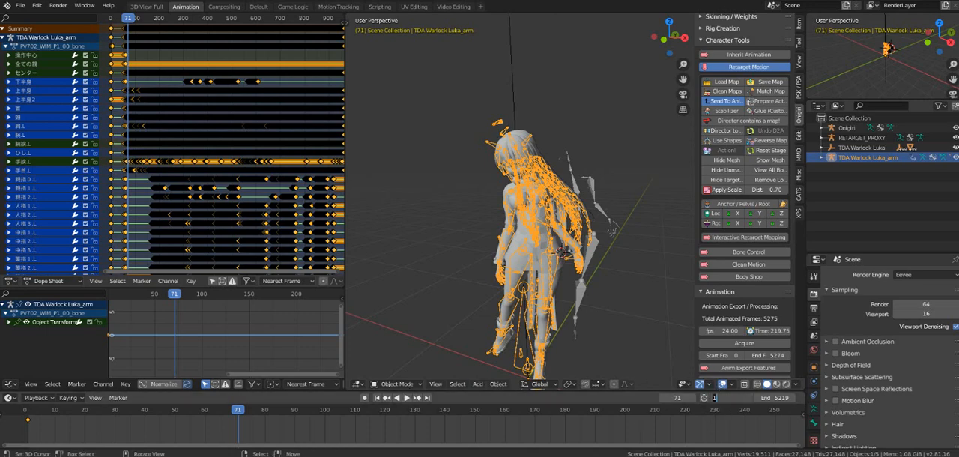
type("61")
key("Return")
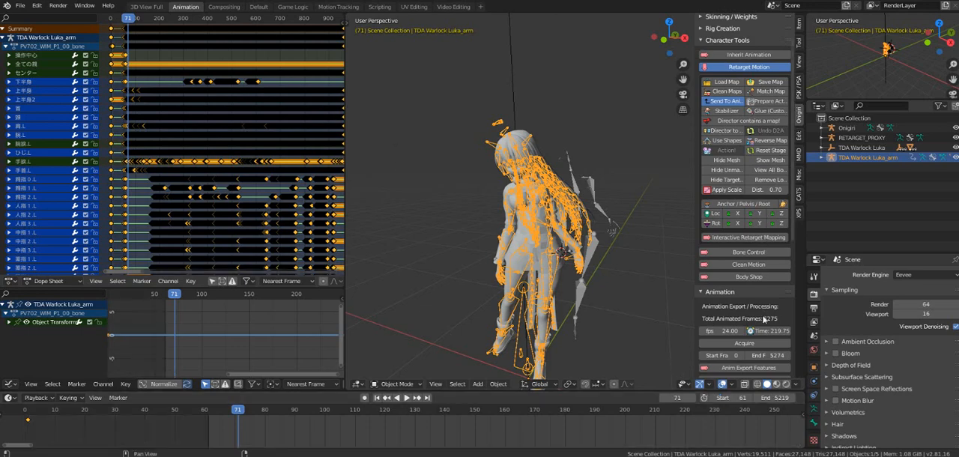
Step: Acquire the Luka armature's animated frame range for the animation export
left_click(749, 344)
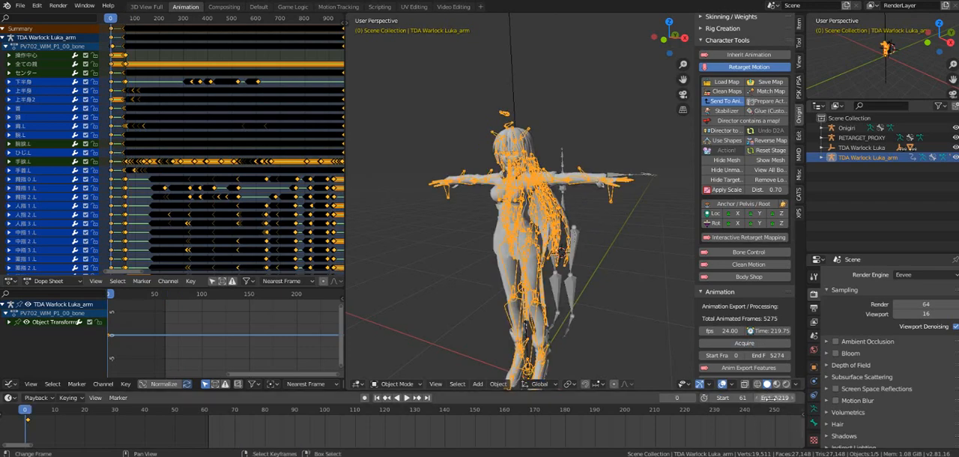
left_click(629, 344)
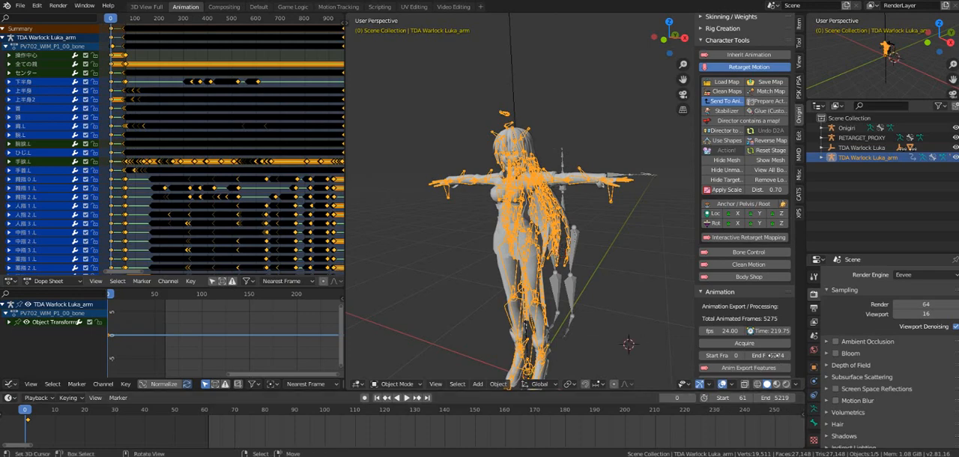
scroll(629, 344, "down", 1)
left_click(774, 356)
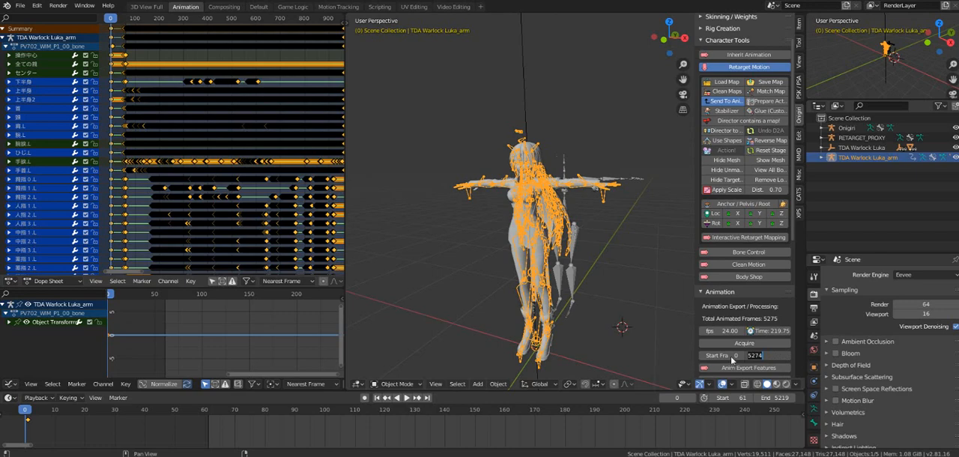
left_click(733, 356)
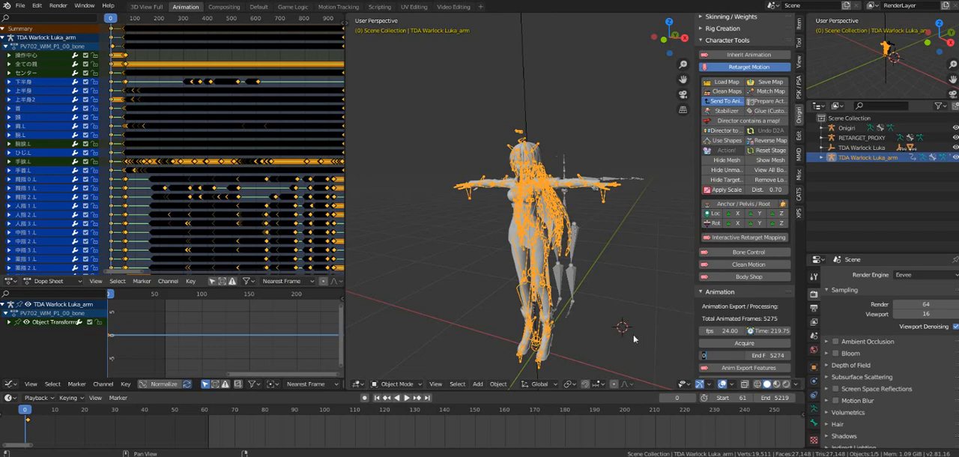
key("Return")
right_click(633, 335, "shift")
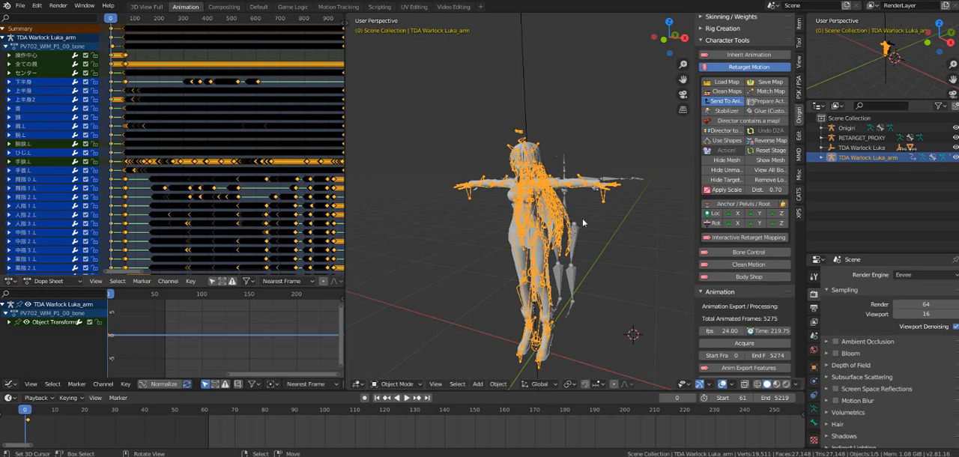
Step: Hide the TDA Warlock Luka armature and select the Onigiri rig standing behind the model
key("Delete")
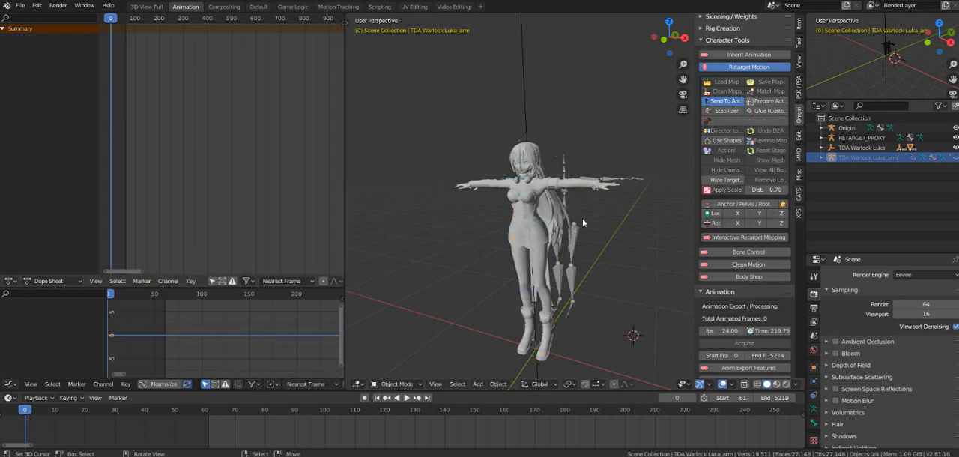
middle_click_drag(583, 218, 536, 199)
scroll(595, 255, "up", 2)
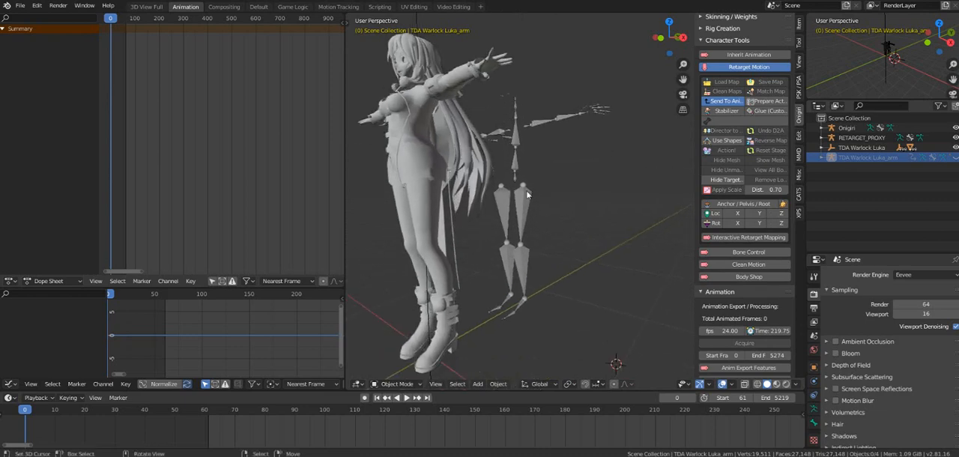
scroll(536, 198, "up", 4)
scroll(548, 204, "down", 4)
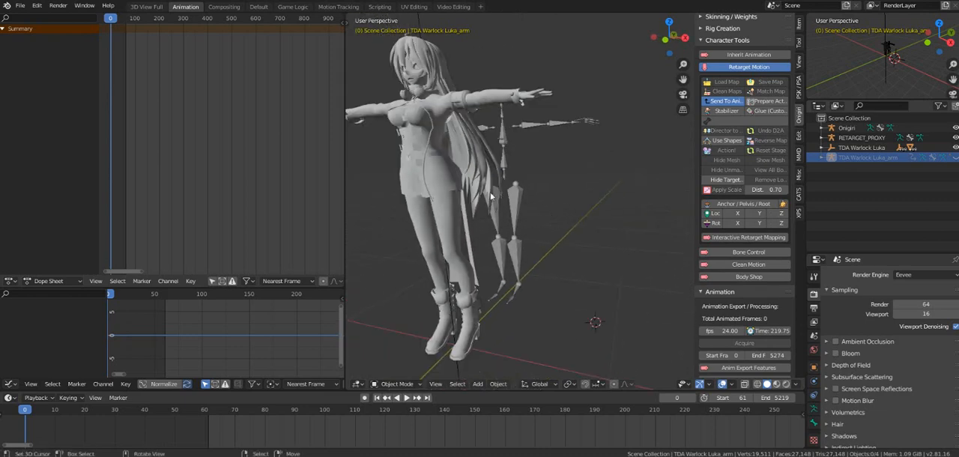
left_click(517, 197)
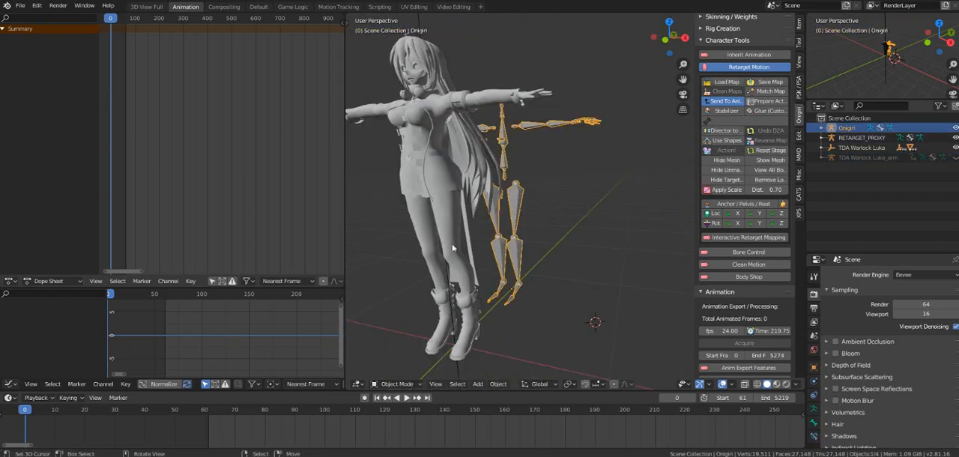
Step: Set the animation export Start Frame to 61 for the Onigiri rig
left_click(732, 353)
type("1")
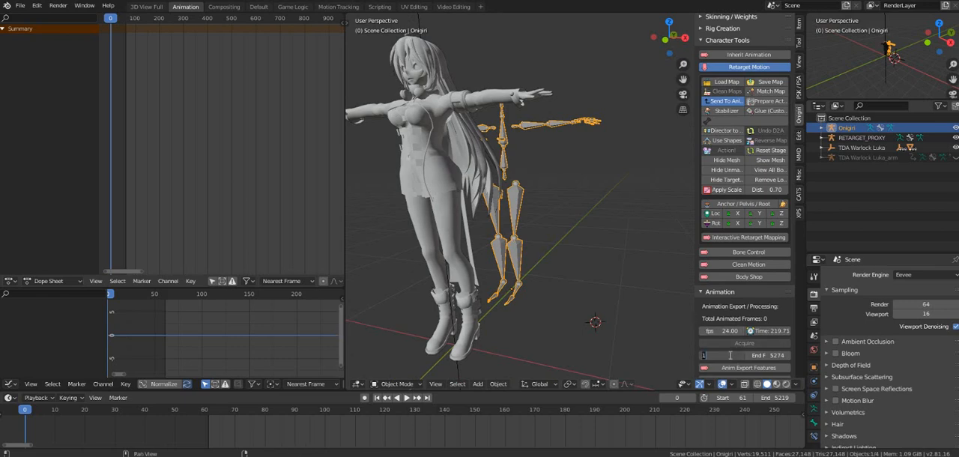
key("BackSpace")
type("61")
key("Return")
Step: Set the animation export frame rate to 30 fps
scroll(734, 330, "down", 2)
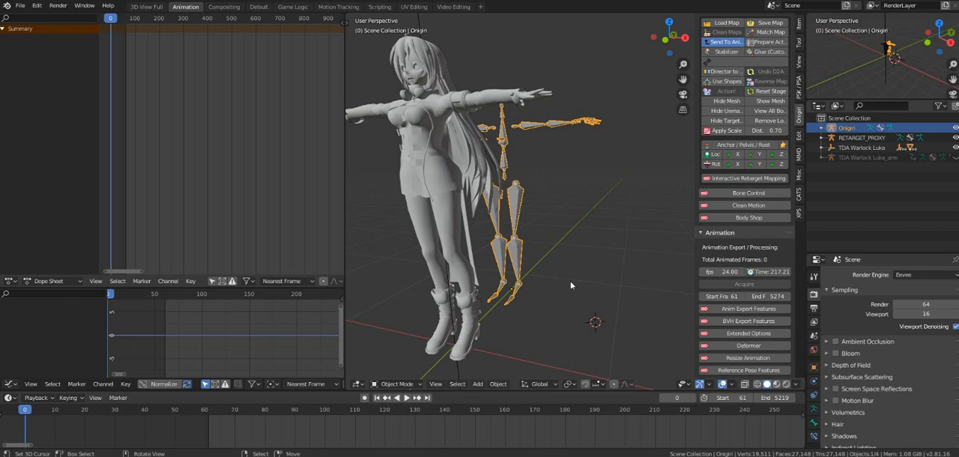
left_click(719, 272)
type("3")
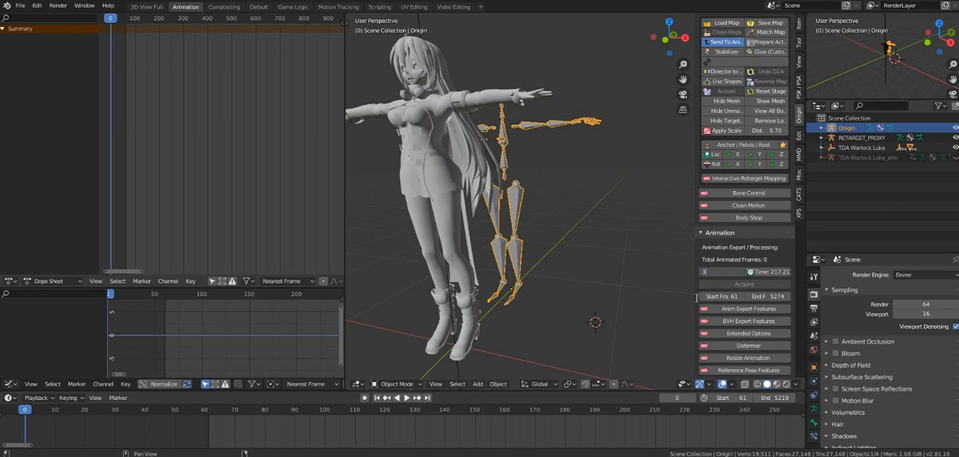
type("0")
key("Return")
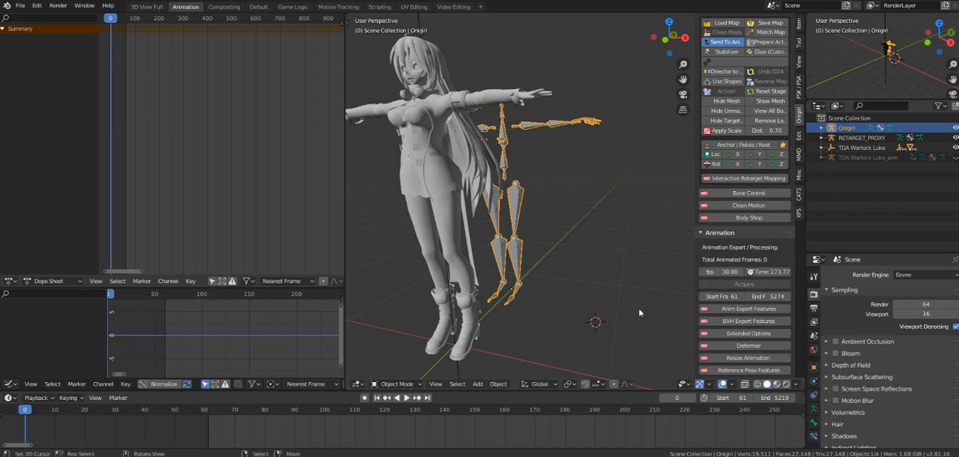
Step: Show the Anim Export Features, set the base name to "za worldo" and the base priority to 3
scroll(672, 288, "down", 1)
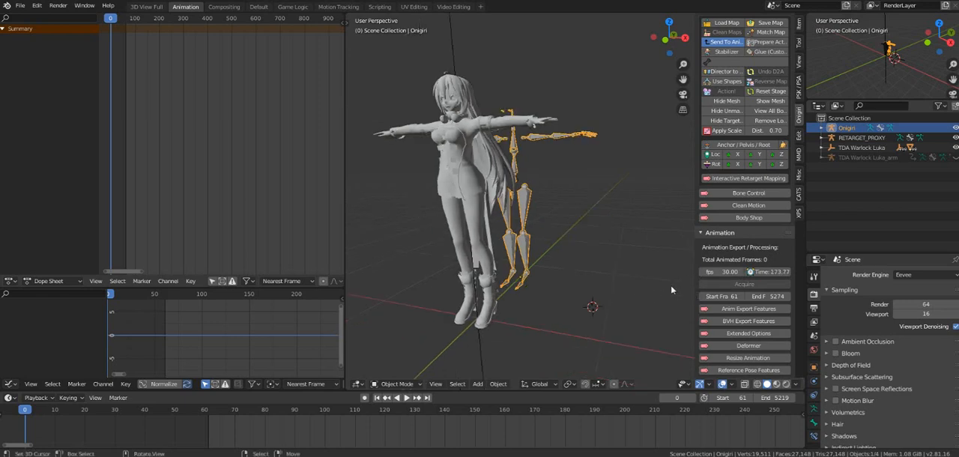
scroll(611, 290, "up", 1)
middle_click_drag(603, 293, 617, 294)
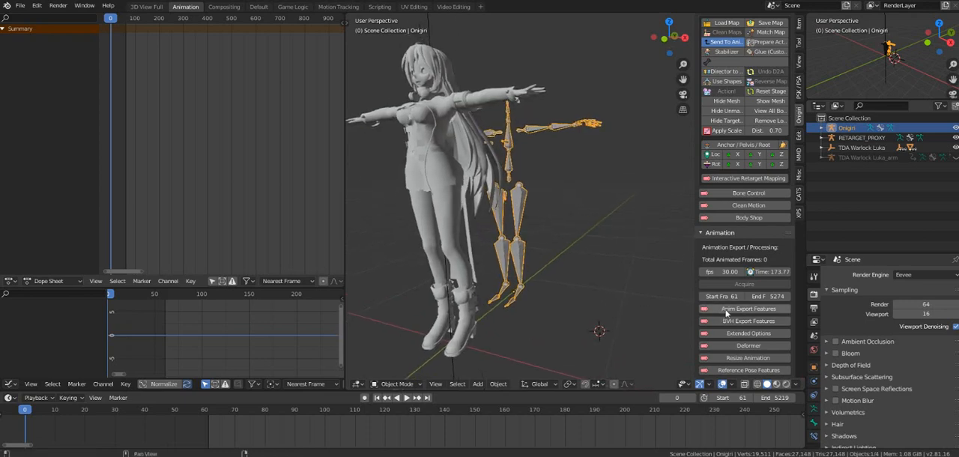
left_click(726, 309)
scroll(726, 313, "down", 2)
left_click(764, 284)
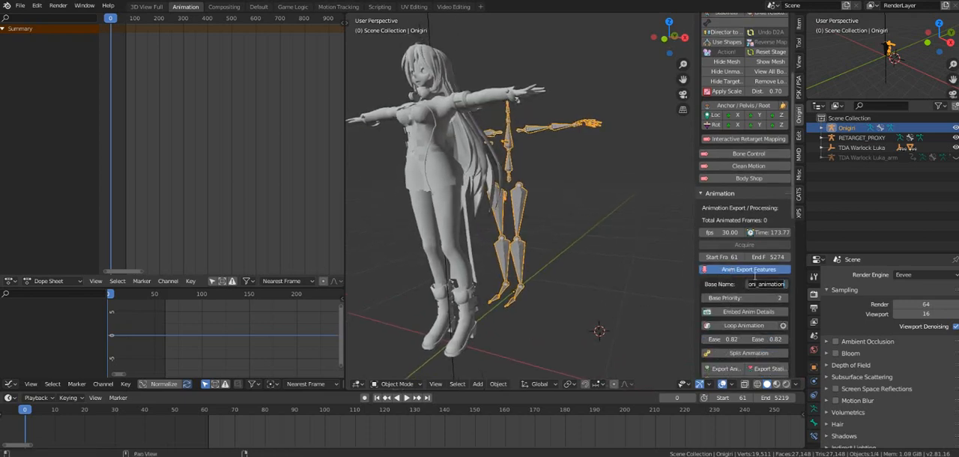
type("za worldo")
left_click(742, 300)
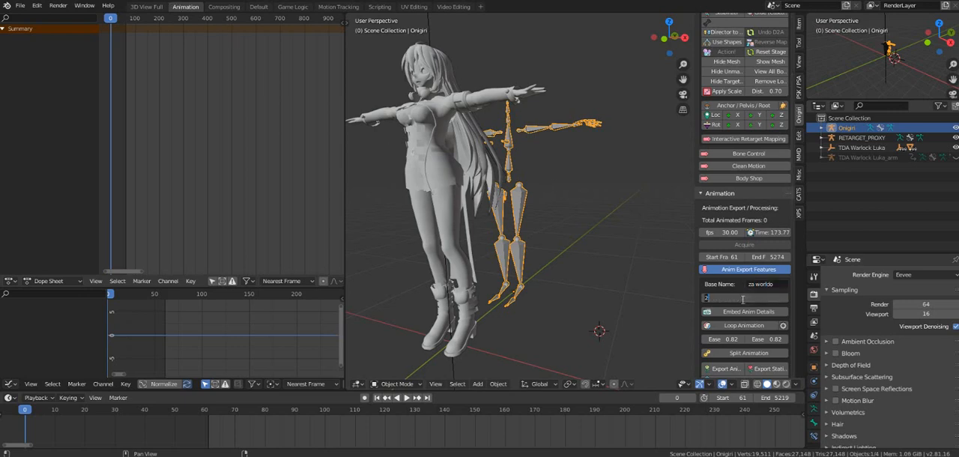
type("3")
key("Return")
scroll(652, 271, "down", 2)
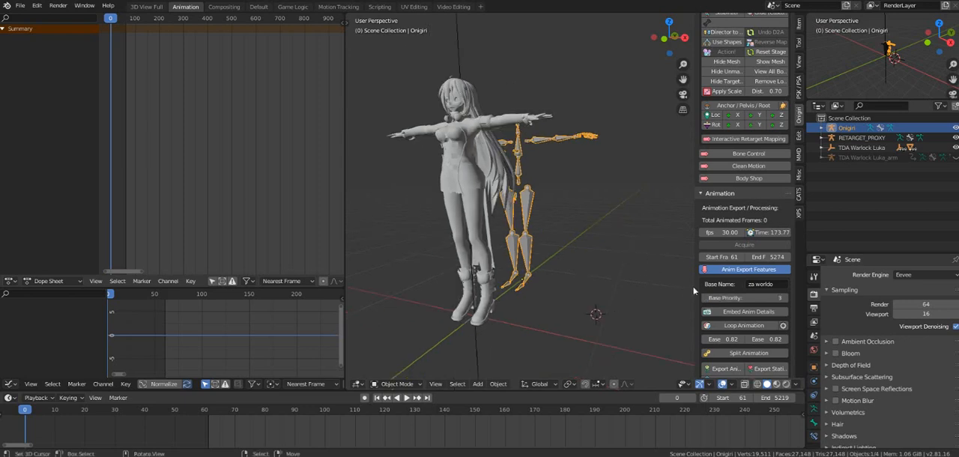
Step: Enable Split Animation for the export and set its Time Segments to 10
left_click(749, 353)
scroll(737, 296, "down", 3)
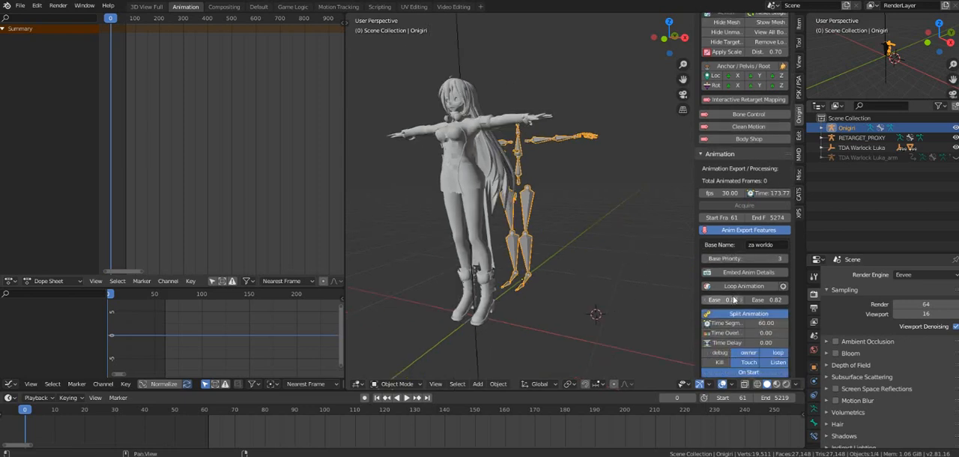
scroll(729, 315, "up", 1)
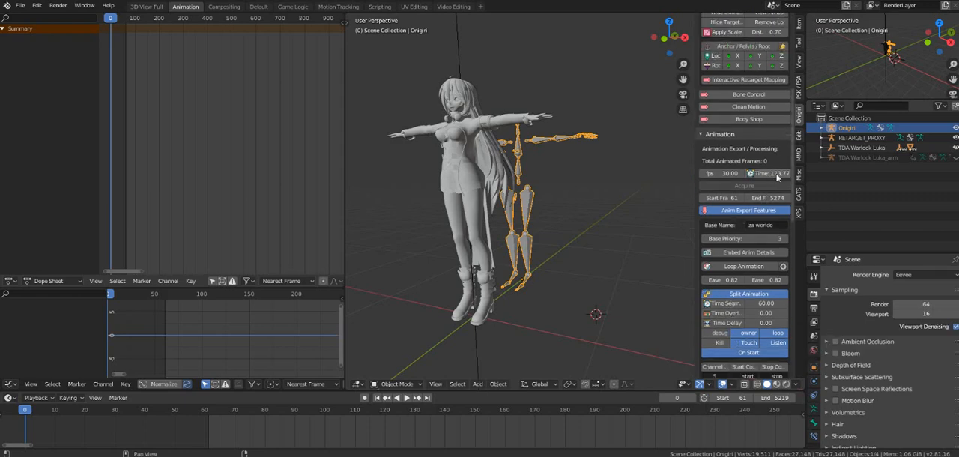
left_click_drag(699, 173, 665, 173)
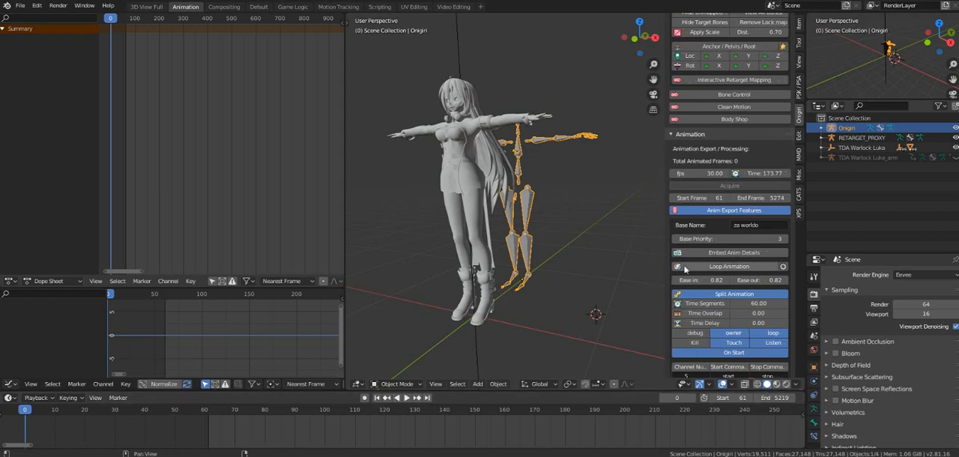
scroll(727, 312, "down", 2)
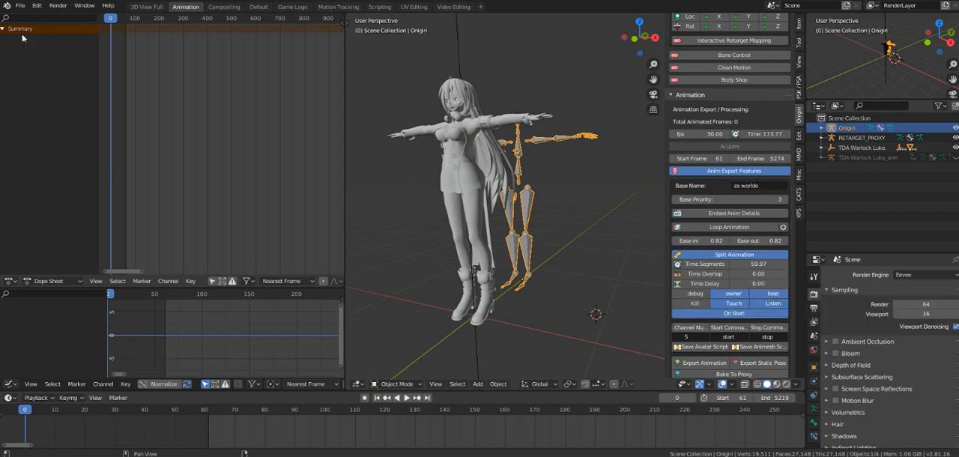
left_click(766, 260)
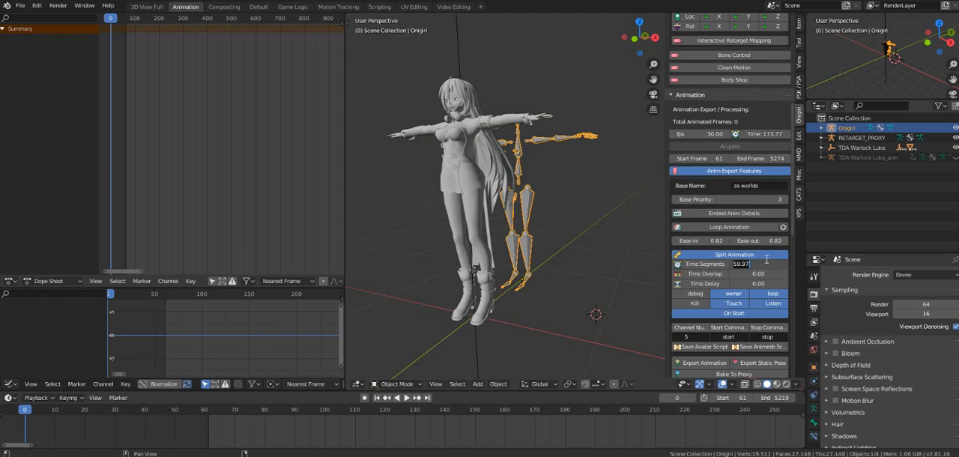
type("19")
key("BackSpace")
type("0")
key("Return")
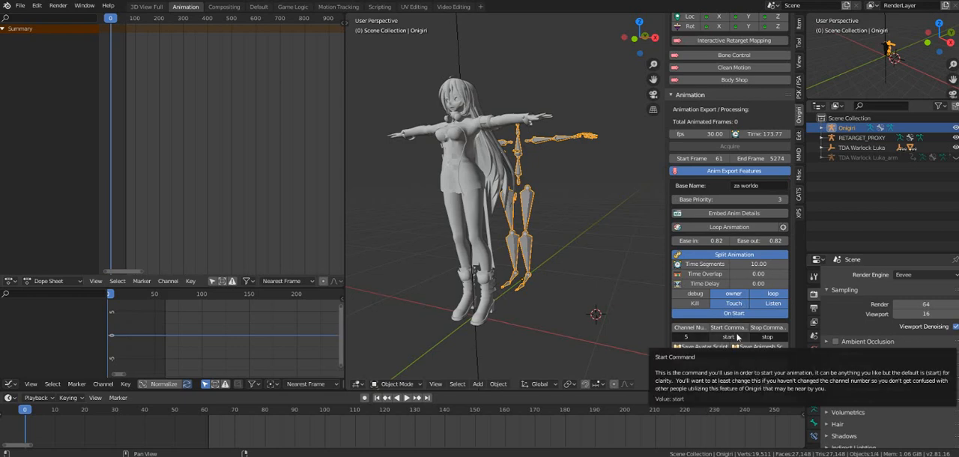
Step: Turn off the owner, loop, Touch and On Start options of the split animation script
left_click_drag(657, 264, 635, 264)
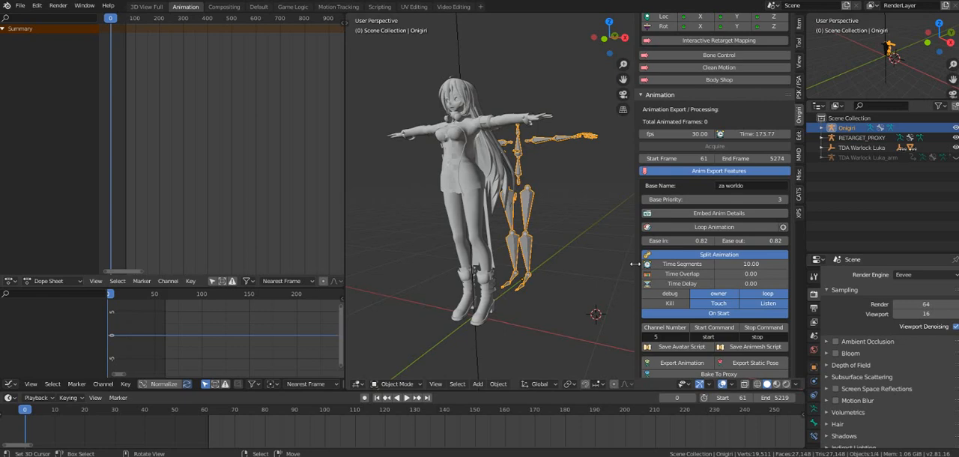
left_click(718, 295)
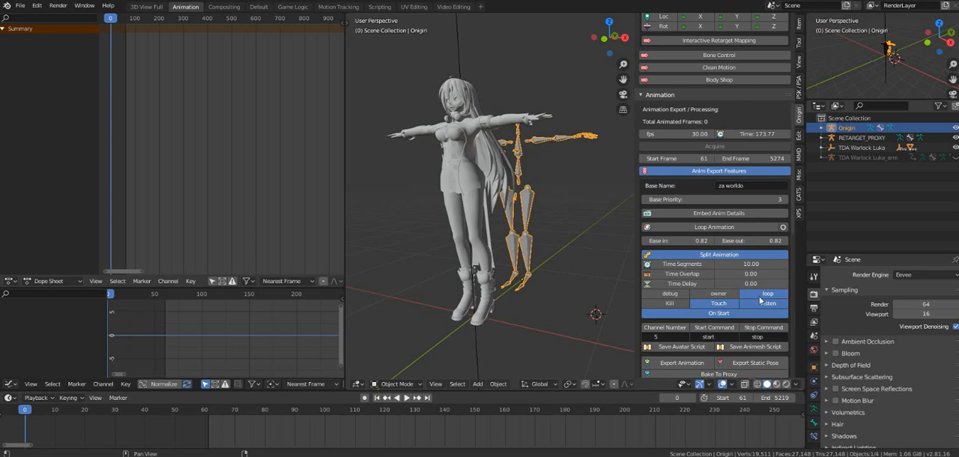
left_click(763, 294)
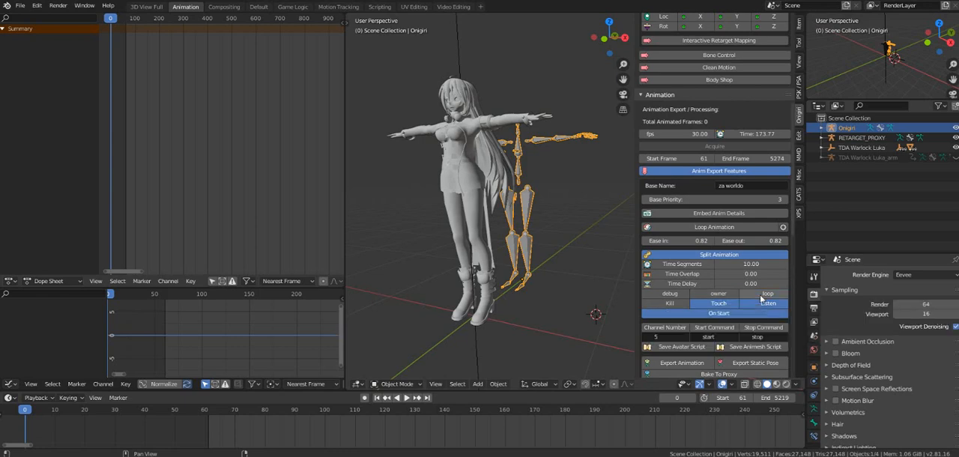
left_click(719, 305)
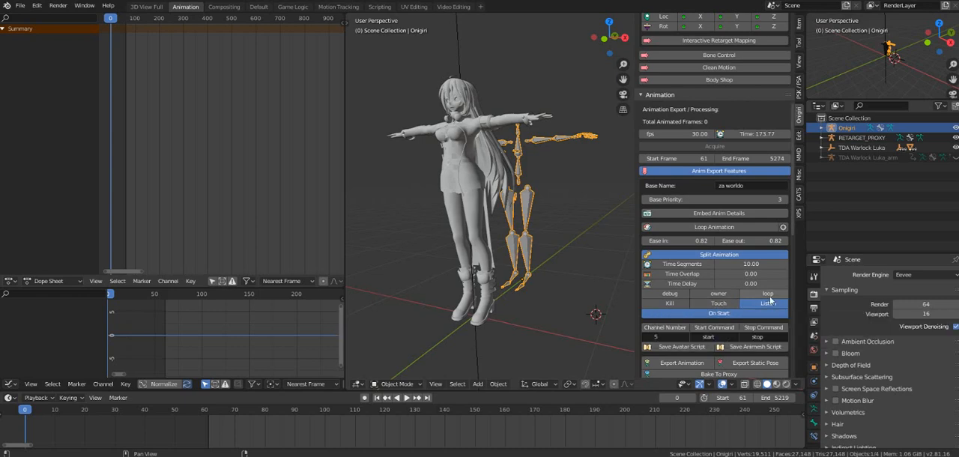
left_click(732, 314)
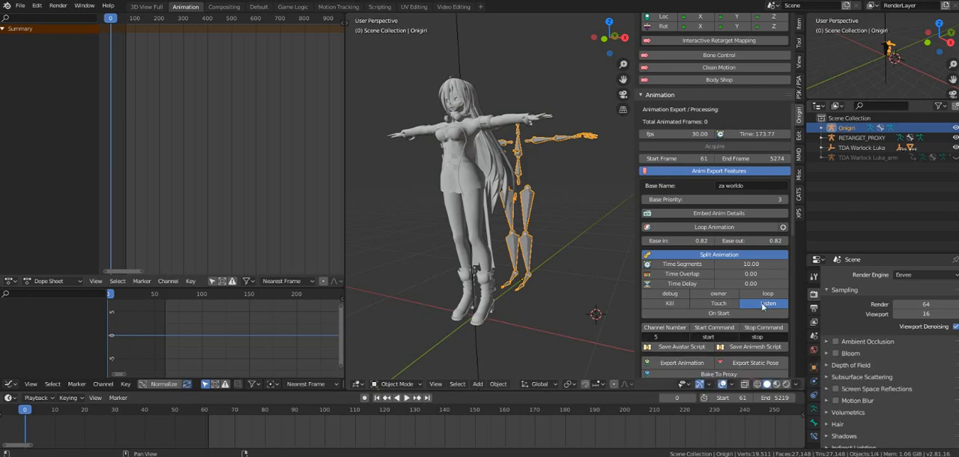
Step: Set the split animation script's Start Command to "world"
left_click(709, 337)
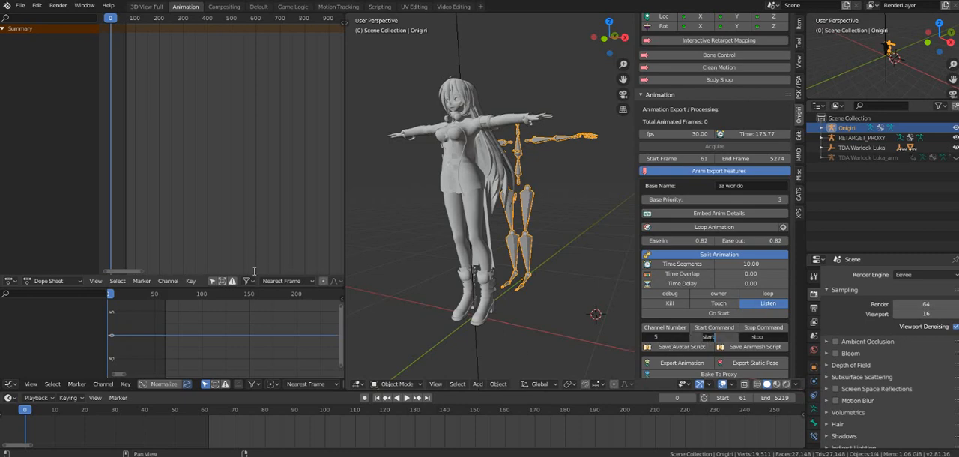
type("world")
key("Return")
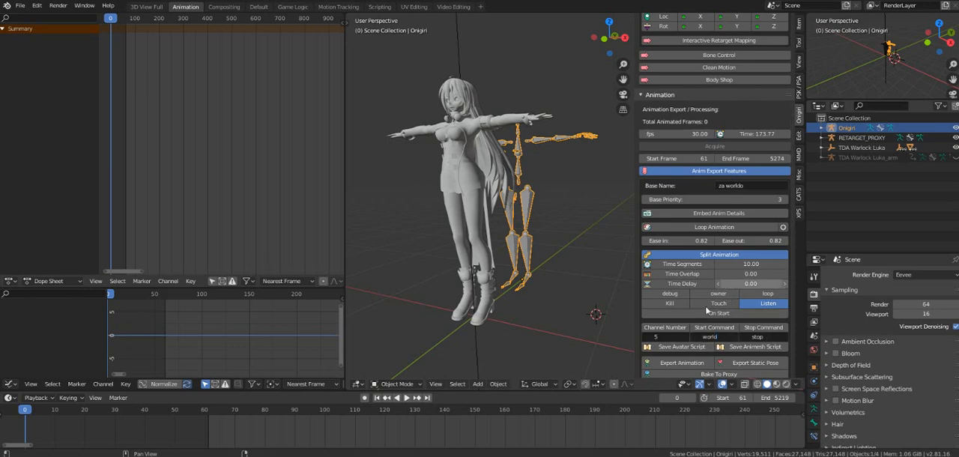
scroll(686, 341, "down", 1)
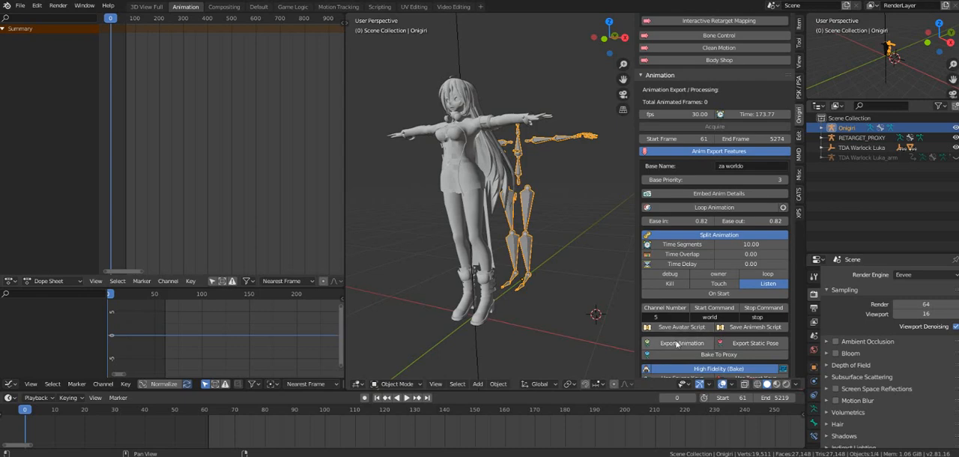
Step: Create a folder named dancestuufff on the Desktop and export the split animation to the Desktop as za worldo.anim
left_click(674, 346)
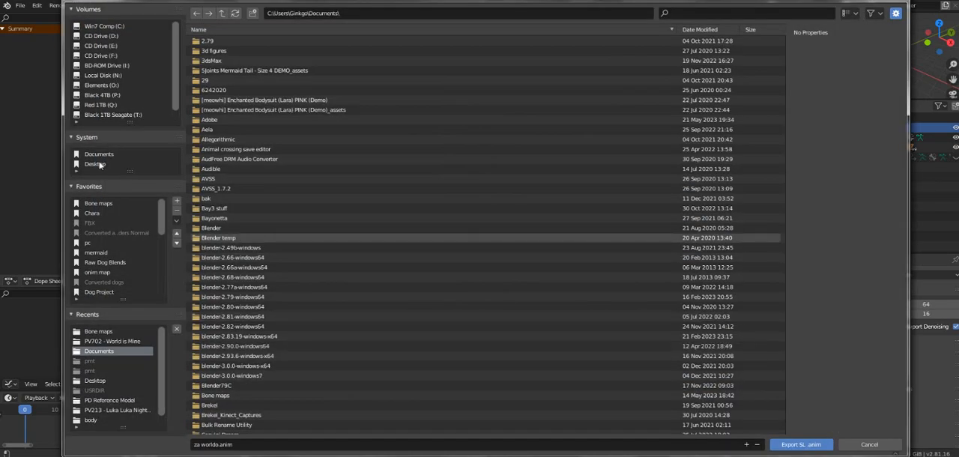
left_click(97, 164)
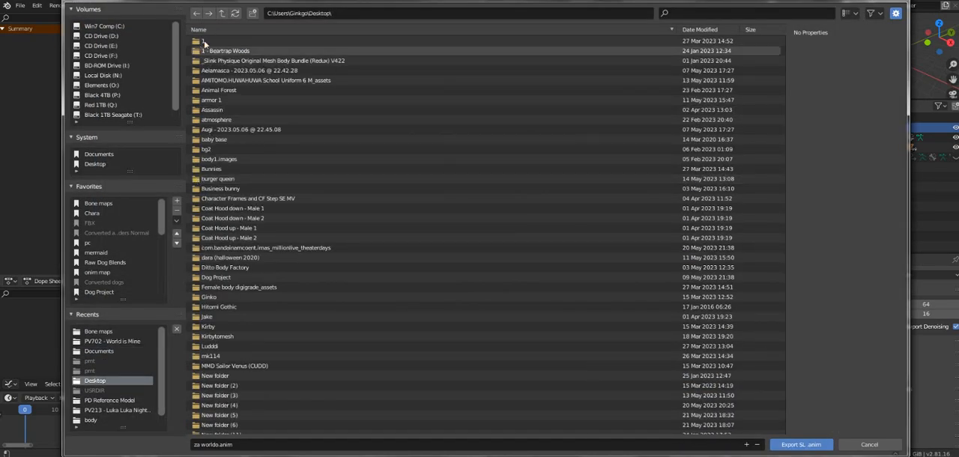
left_click(253, 13)
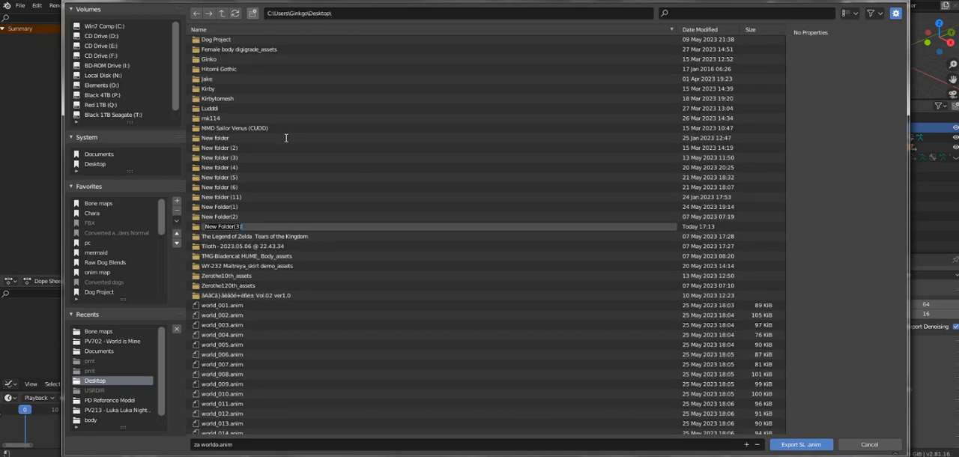
type("dancestuufff")
key("Return")
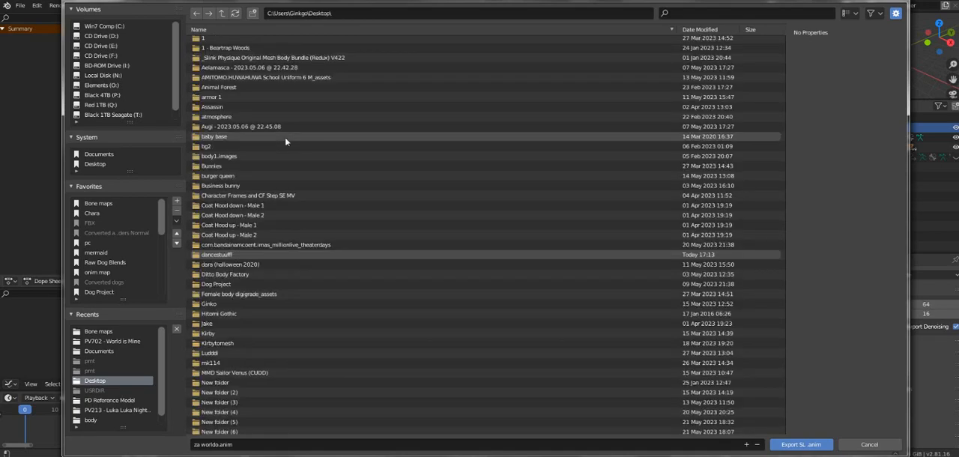
key("Return")
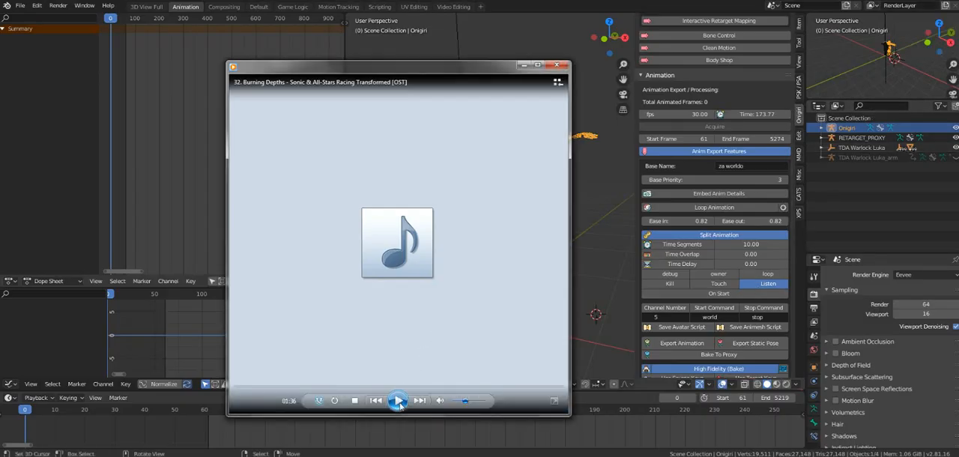
Step: Minimize the media player, play the retargeted dance in the viewport to preview it, and stop playback
left_click(523, 66)
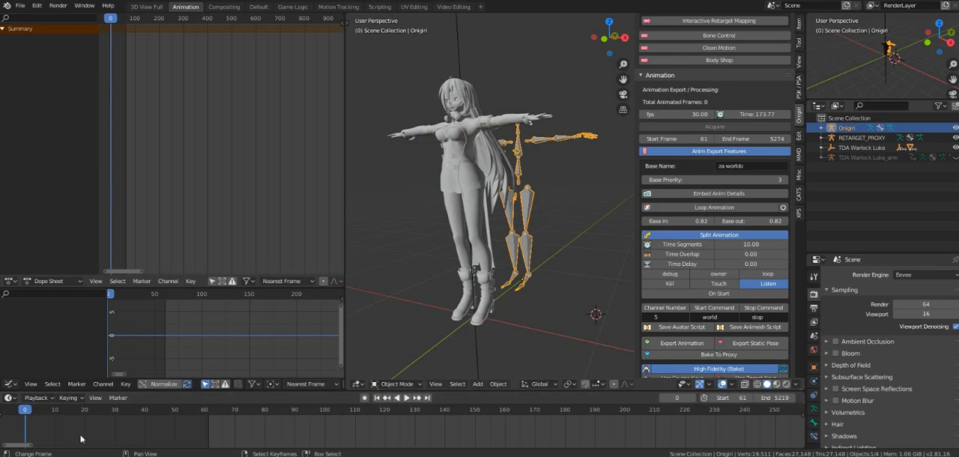
key("space")
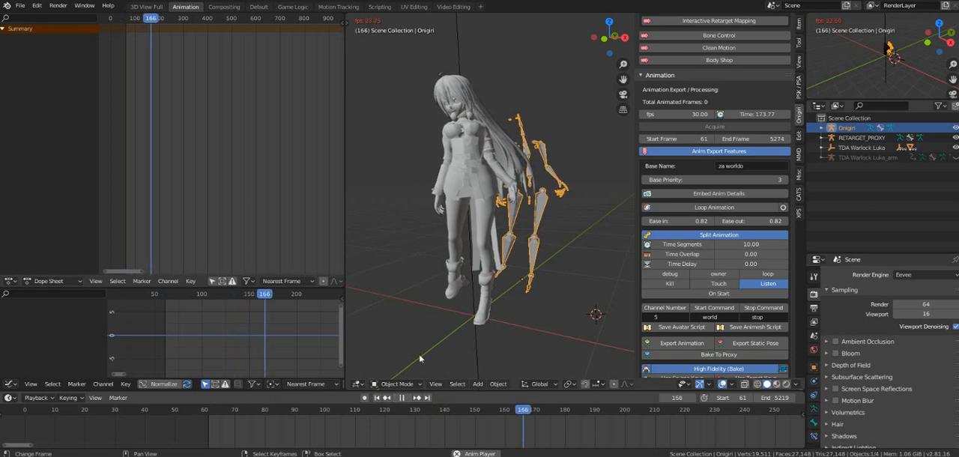
left_click(399, 300)
left_click(399, 300)
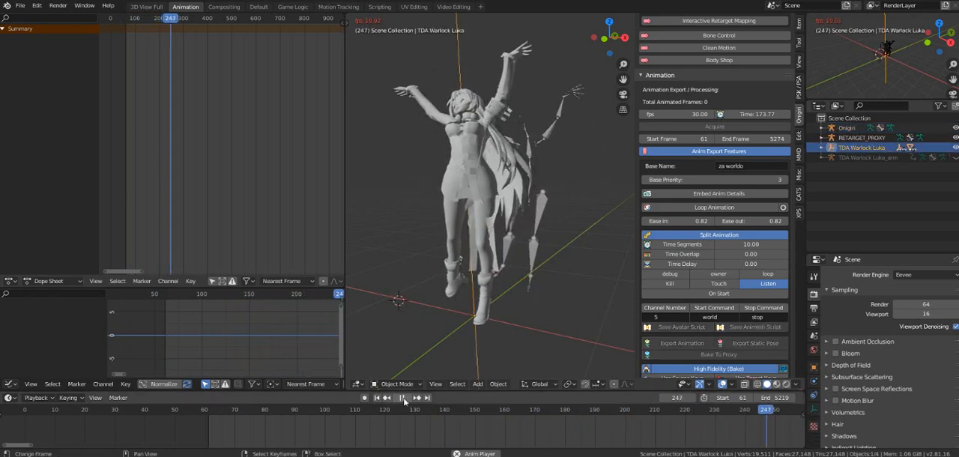
key("space")
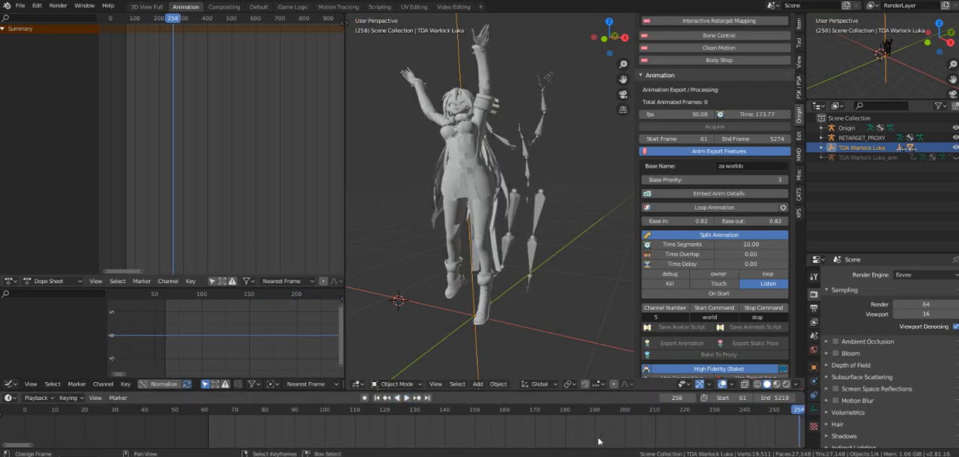
Step: Scrub the timeline to frame 1355 to inspect the pose
scroll(598, 441, "down", 10)
scroll(599, 440, "down", 5)
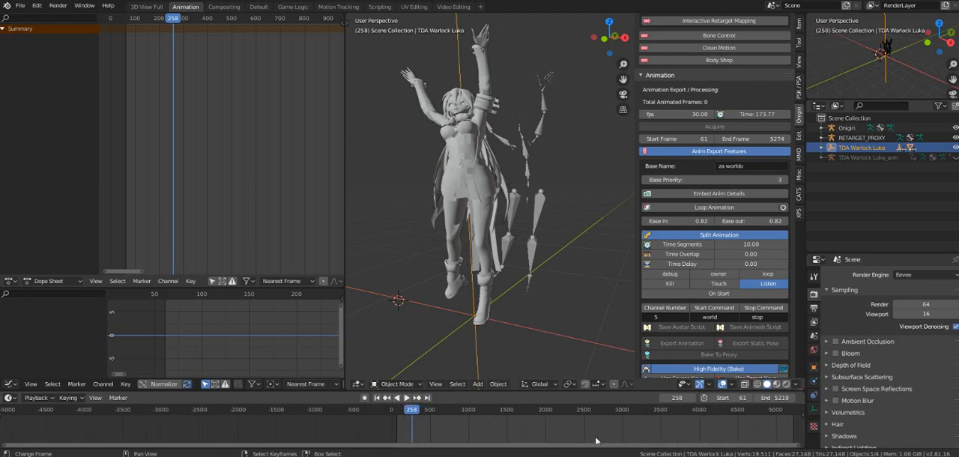
left_click_drag(407, 412, 449, 425)
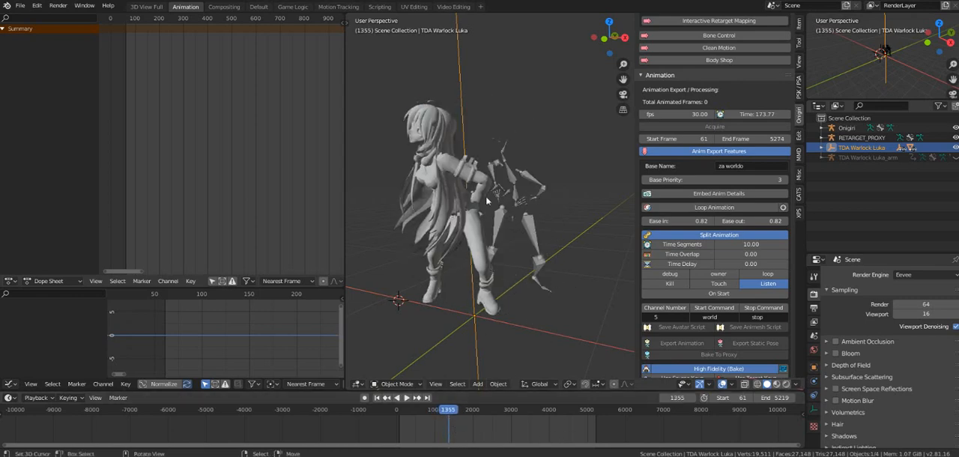
Step: Switch to the Firestorm viewer, minimize the Conversations window and turn the camera to face the avatar
left_click(426, 456)
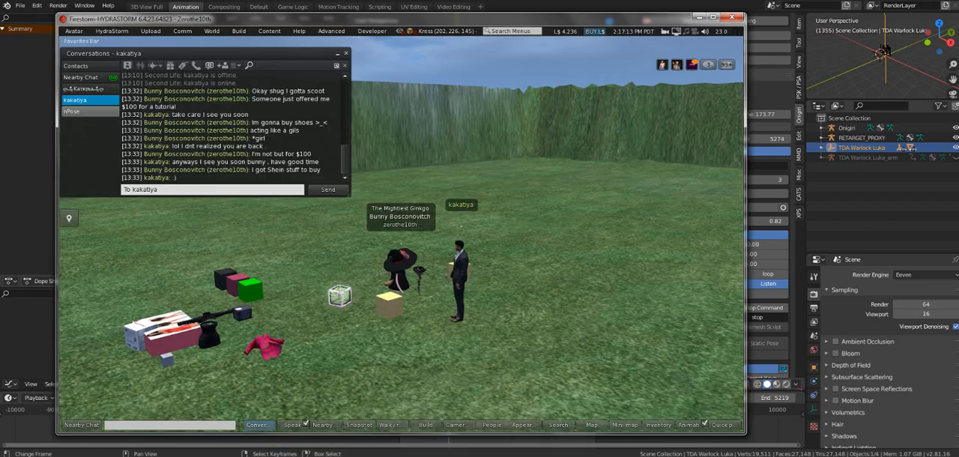
left_click(338, 55)
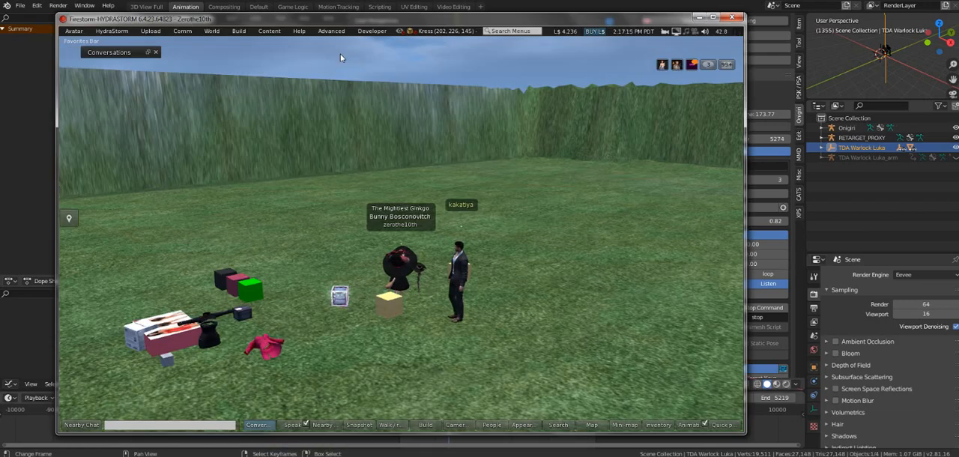
left_click_drag(399, 272, 648, 196, "alt")
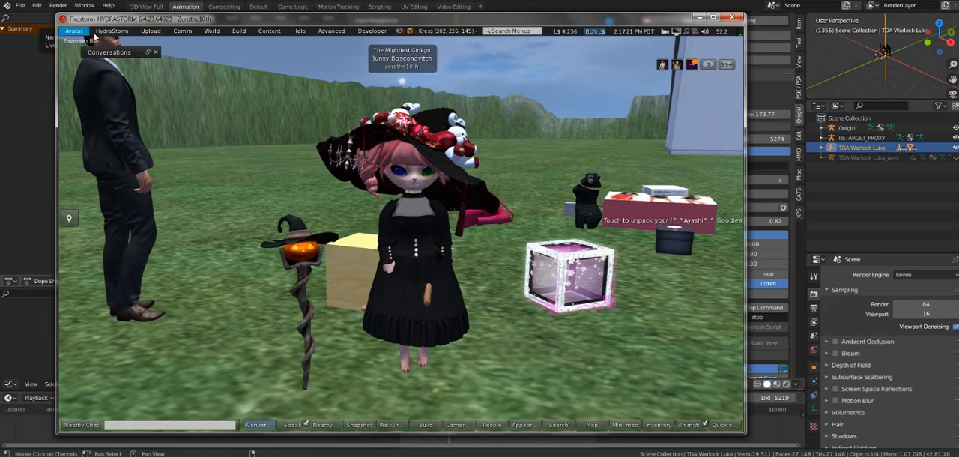
Step: Start an animation upload and bring up its file selection
left_click(217, 33)
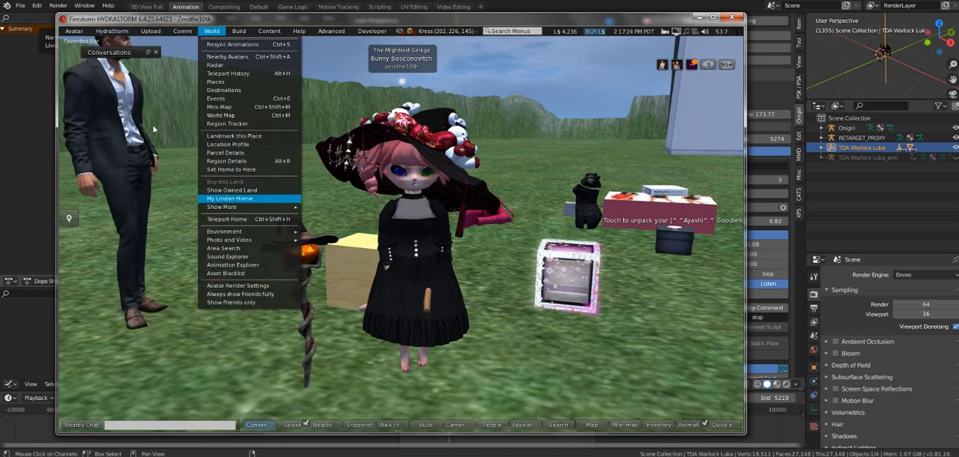
left_click(74, 31)
mouse_move(143, 277)
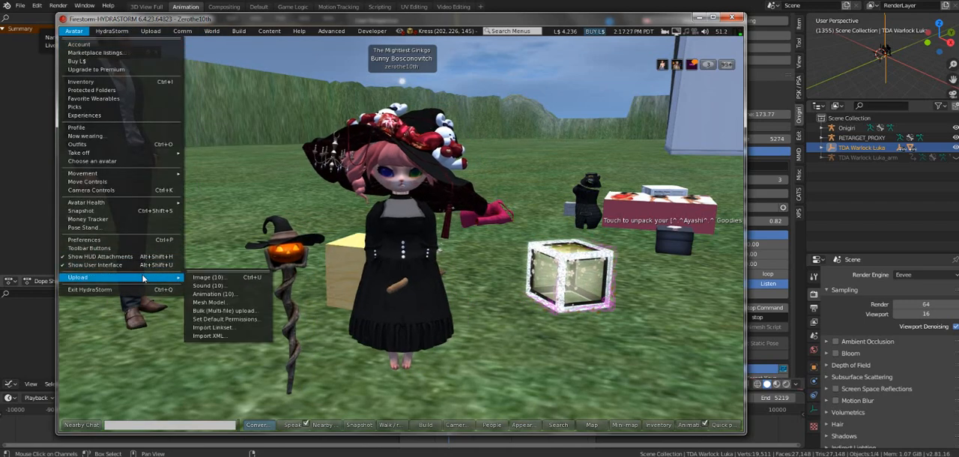
left_click(214, 296)
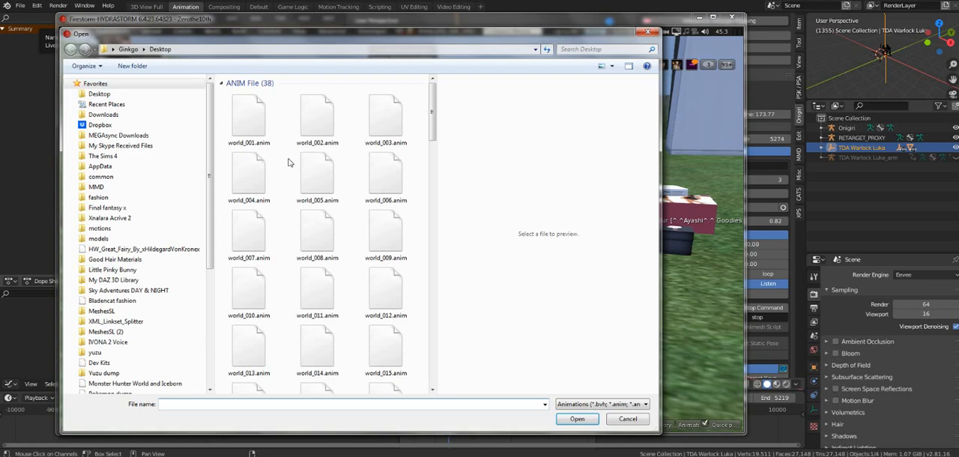
left_click(246, 119)
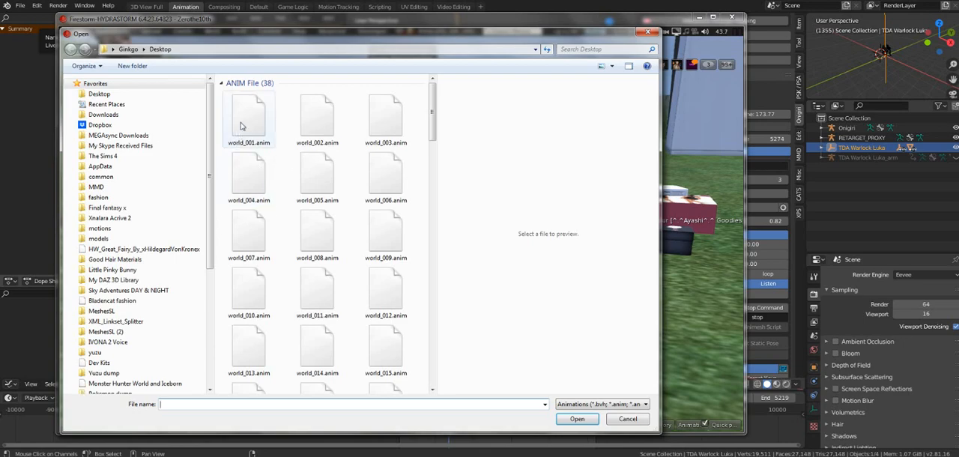
Step: Look for the exported animation files on the Desktop and in the dancestuufff folder, cancel the upload and return to Blender
left_click(250, 292)
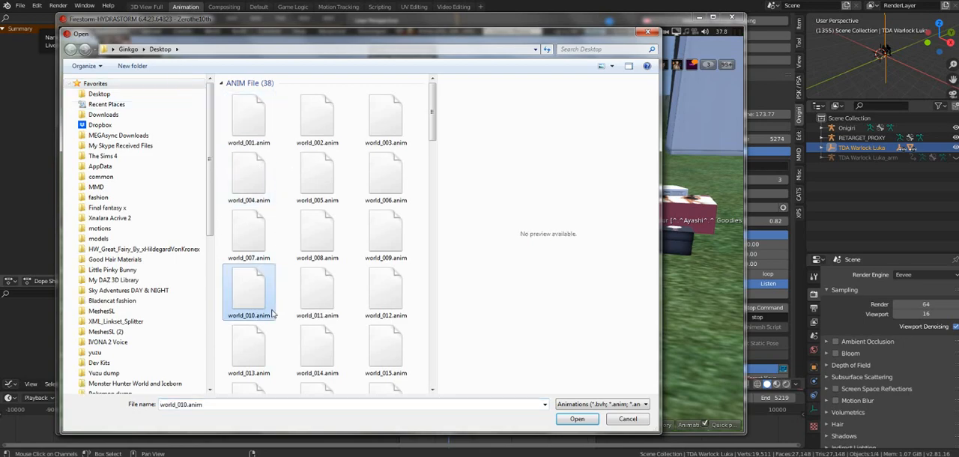
scroll(273, 314, "down", 10)
scroll(273, 315, "up", 3)
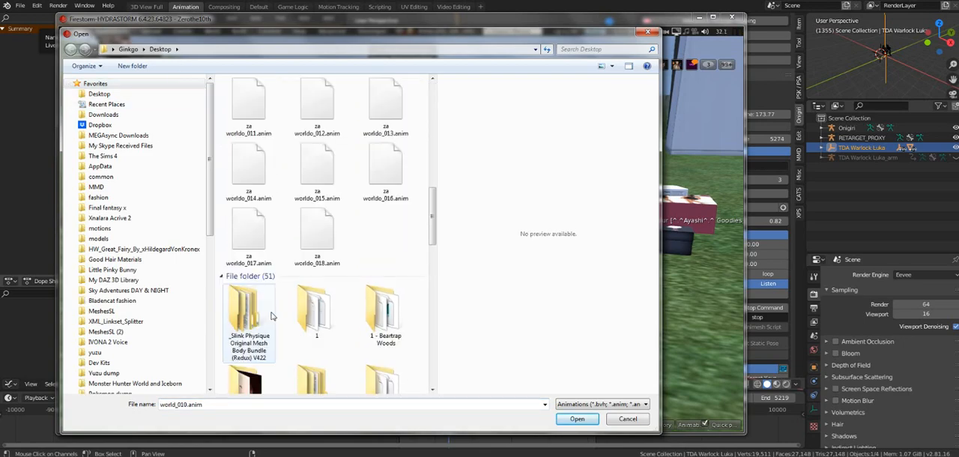
scroll(273, 316, "down", 3)
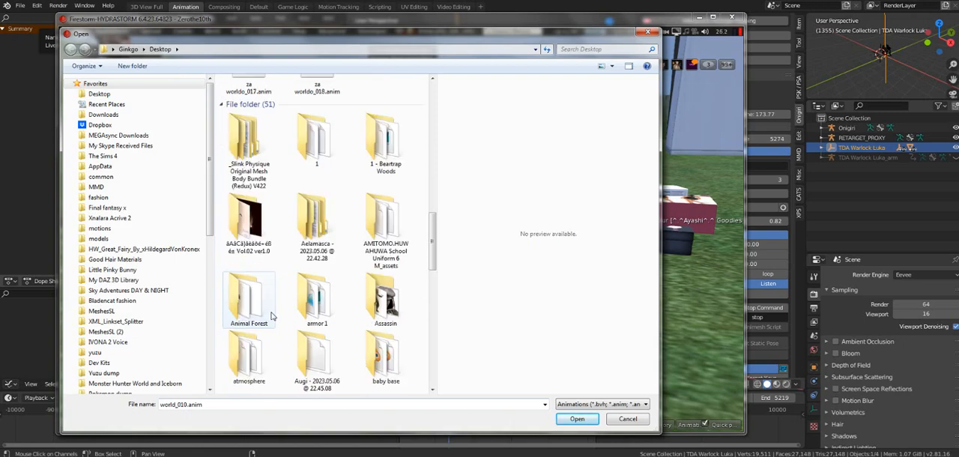
scroll(273, 315, "down", 12)
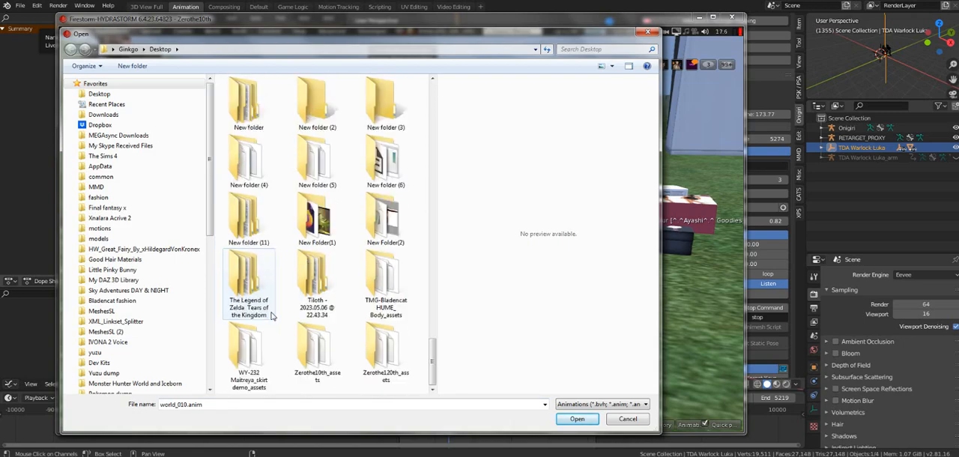
scroll(273, 316, "up", 5)
scroll(273, 316, "down", 6)
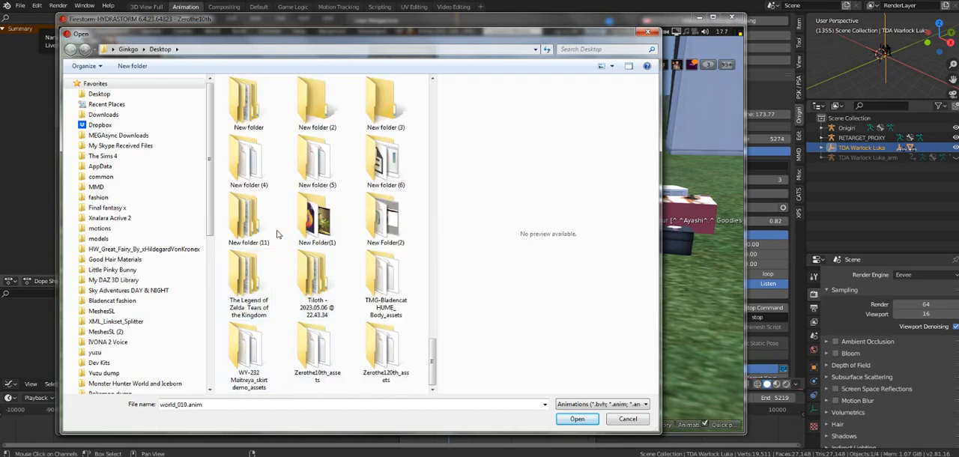
scroll(274, 236, "up", 3)
scroll(340, 243, "up", 3)
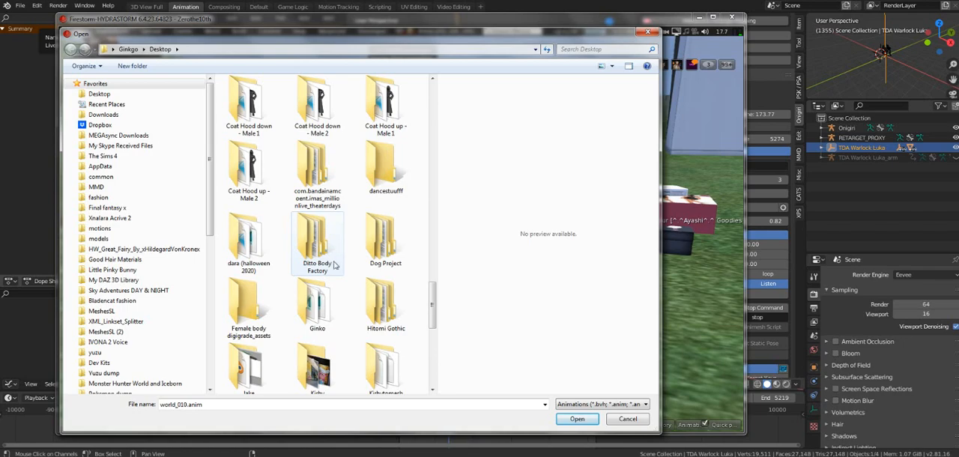
double_click(384, 168)
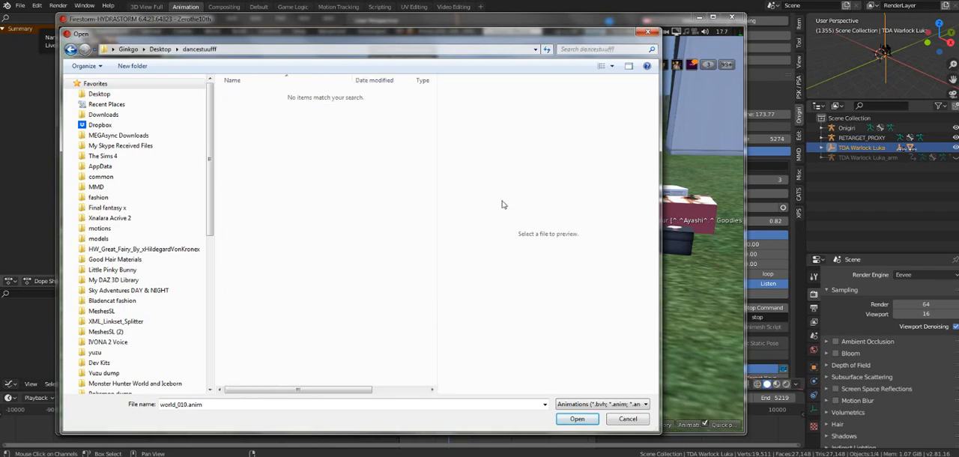
left_click(646, 34)
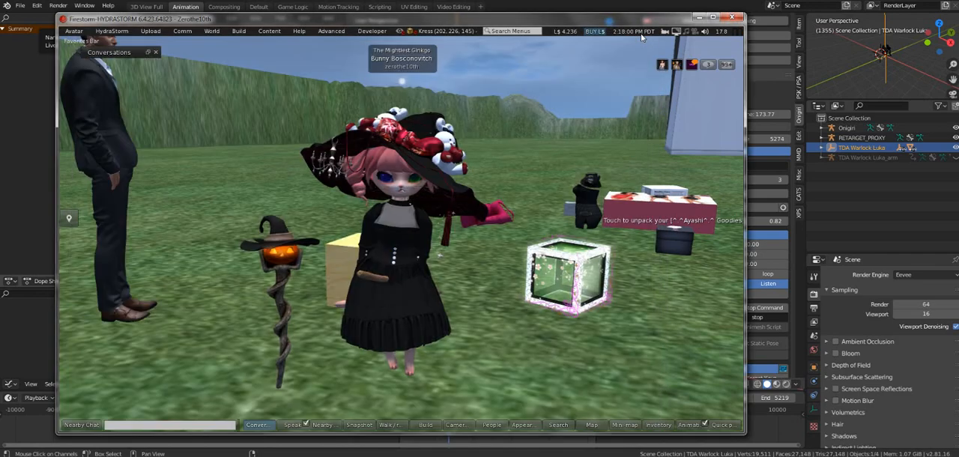
left_click(700, 17)
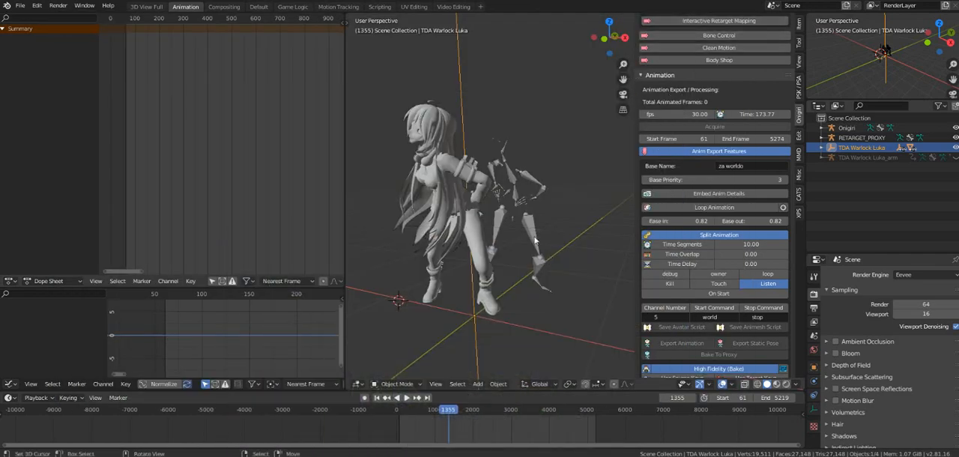
Step: Select the Onigiri rig and set the animation export's End Frame to 5271
left_click(535, 240)
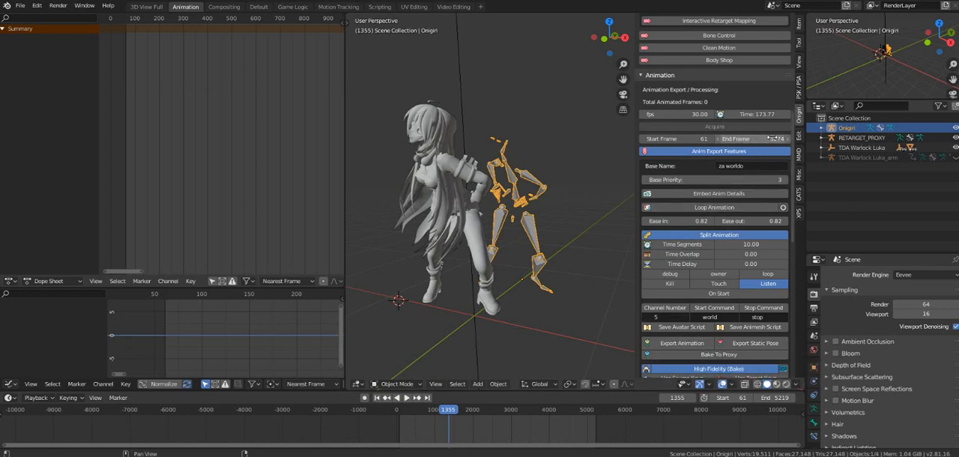
left_click(718, 140)
left_click(718, 140)
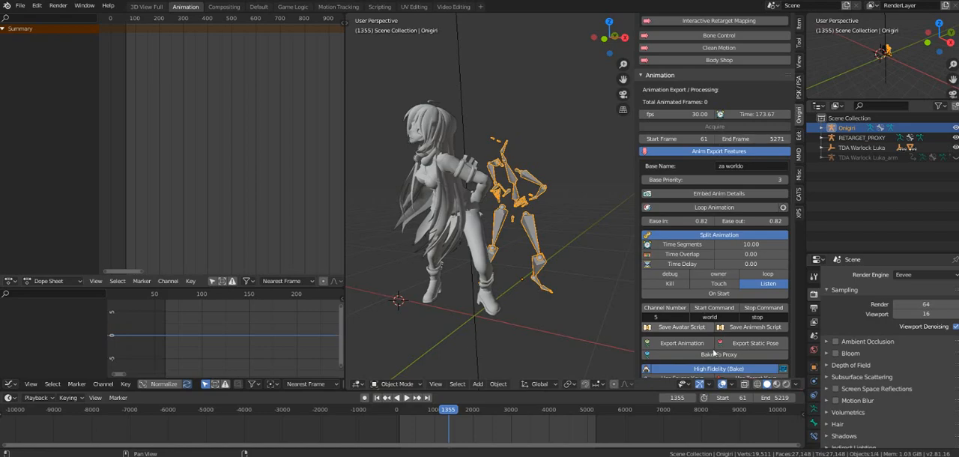
Step: Start the split animation export and go to the dancestuufff folder on the Desktop as its destination
left_click(665, 345)
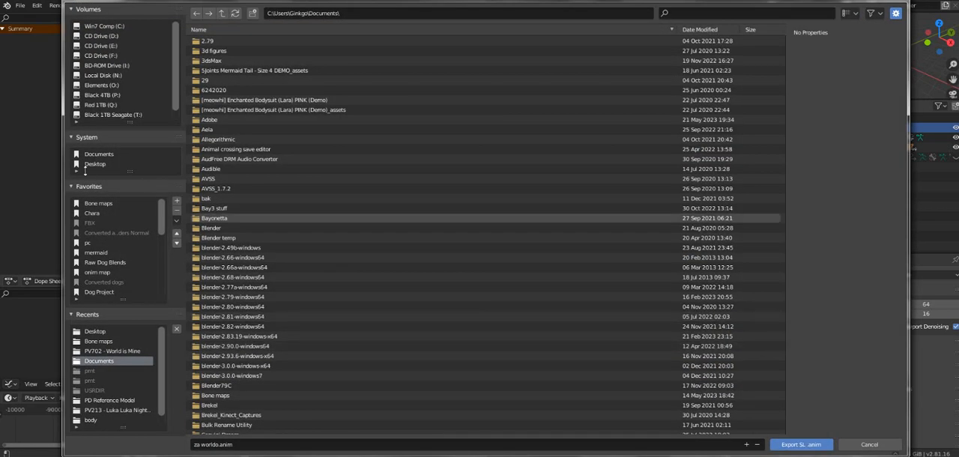
left_click(95, 164)
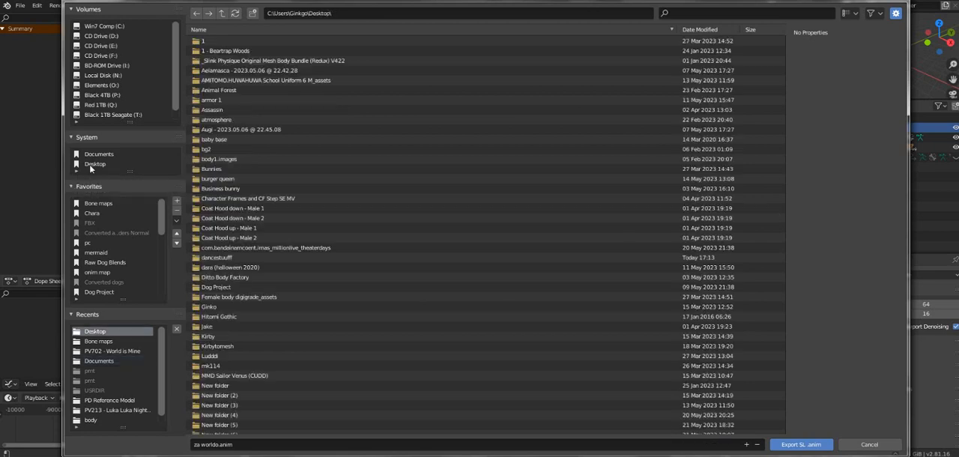
left_click(247, 386)
scroll(248, 387, "down", 4)
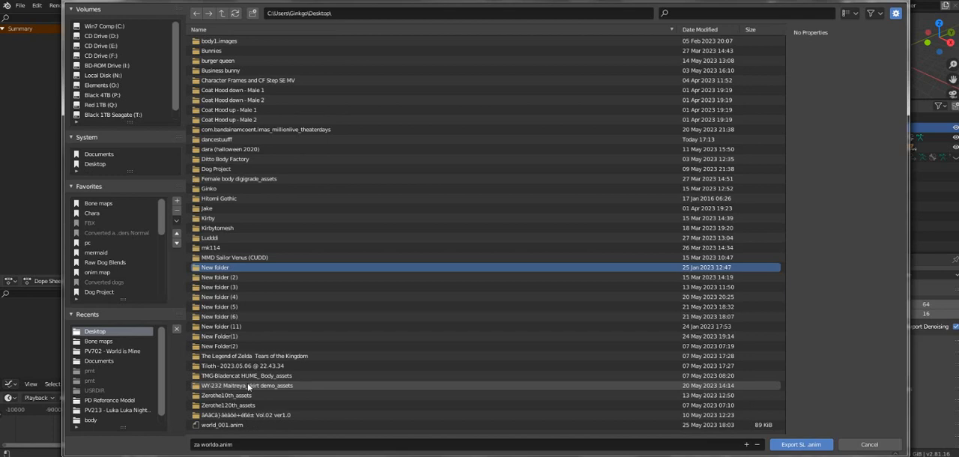
scroll(248, 387, "up", 4)
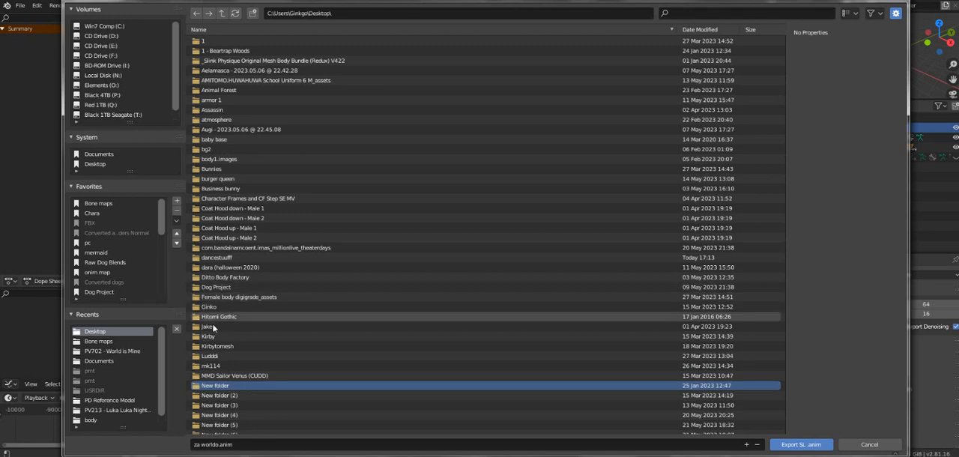
scroll(243, 371, "down", 3)
scroll(258, 379, "down", 3)
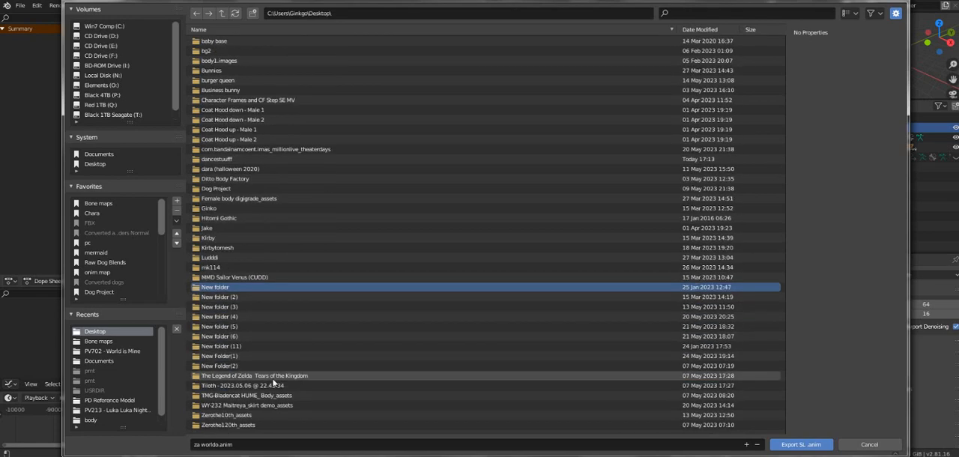
scroll(274, 382, "up", 3)
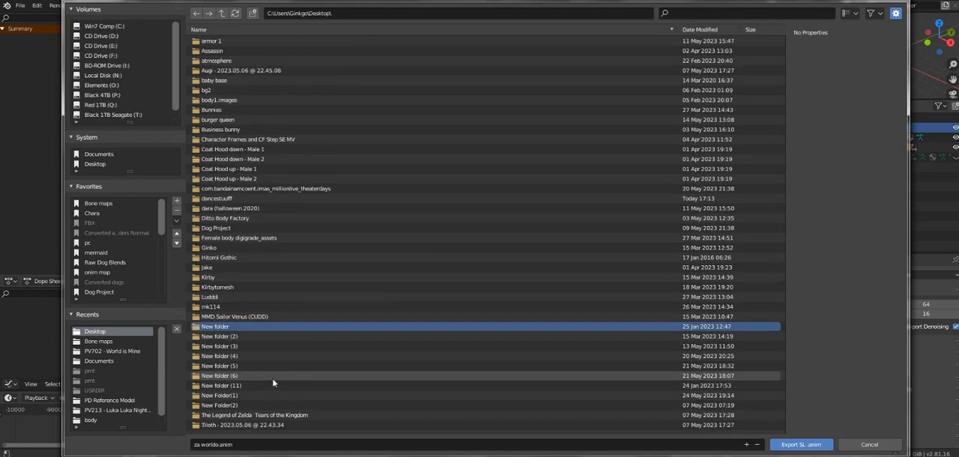
double_click(226, 199)
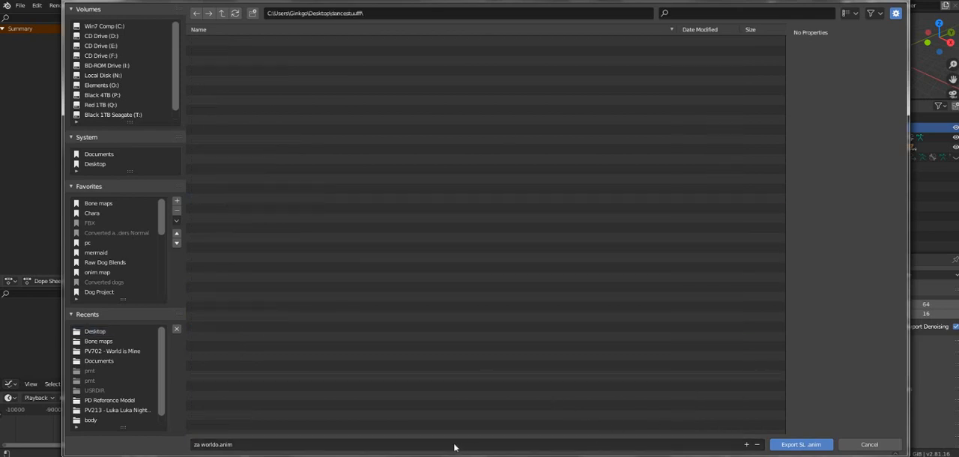
Step: Shorten the export file name to worldo.anim and export the animation
left_click(201, 444)
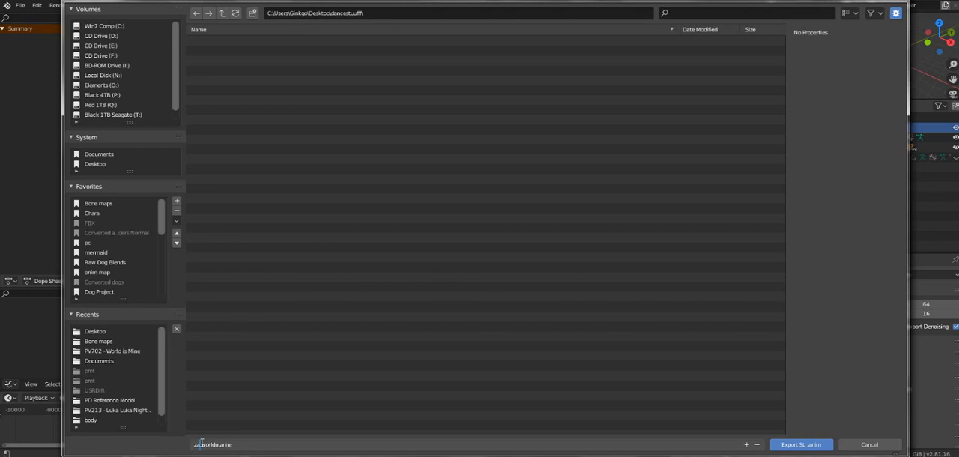
key("BackSpace")
key("BackSpace")
key("BackSpace")
left_click(806, 445)
left_click(801, 447)
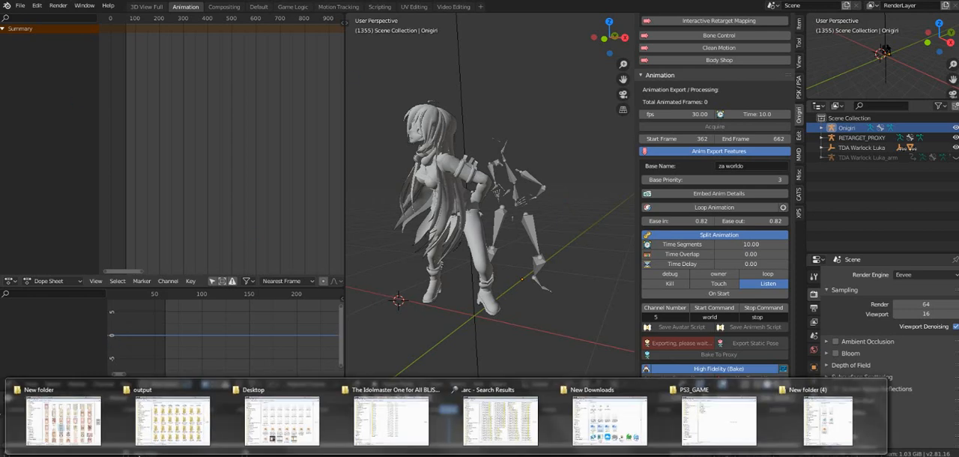
Step: Switch to the New folder (4) Explorer window, move it over Blender and show the Desktop with the ANIM File group collapsed
left_click(829, 420)
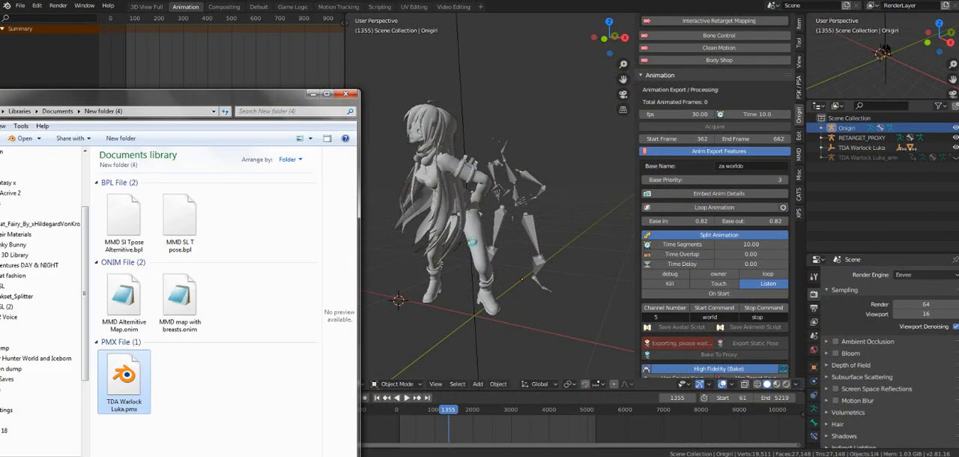
left_click_drag(129, 98, 313, 72)
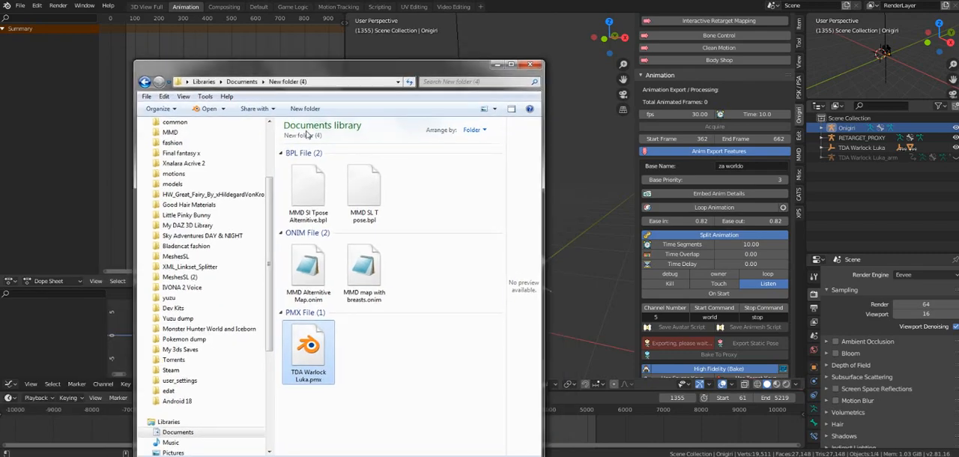
scroll(270, 165, "up", 3)
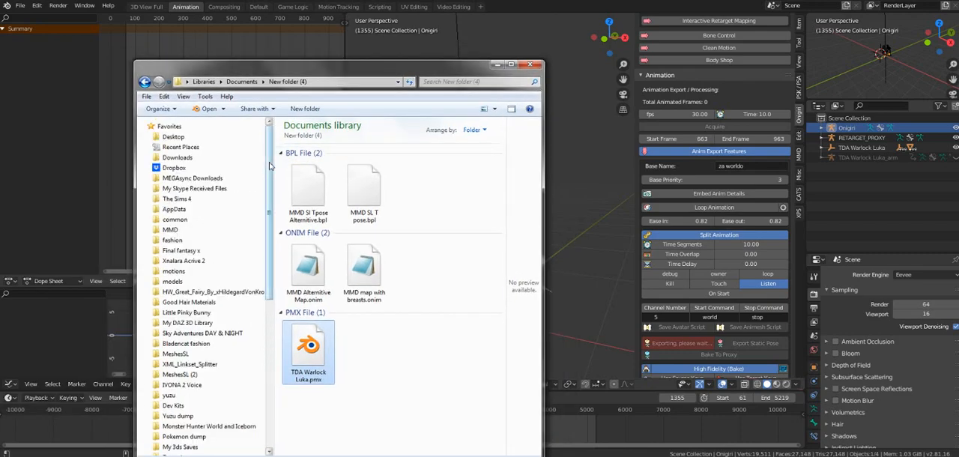
left_click(176, 137)
left_click(297, 169)
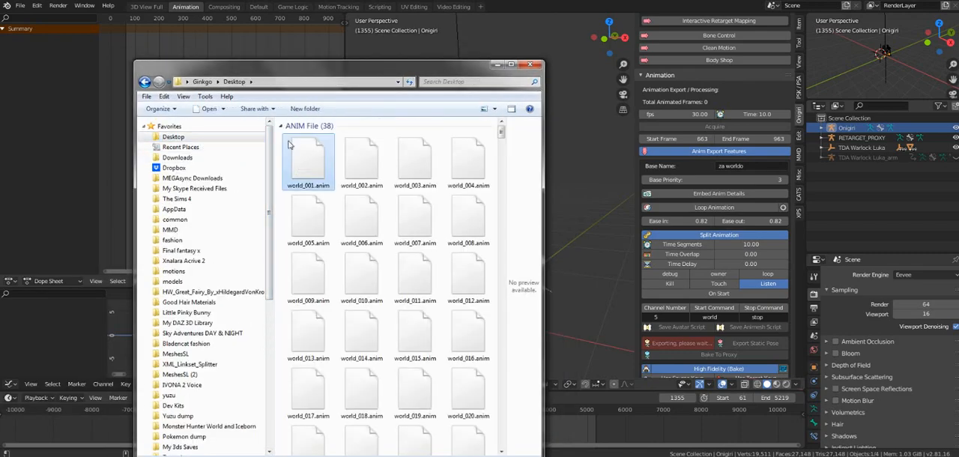
left_click(281, 127)
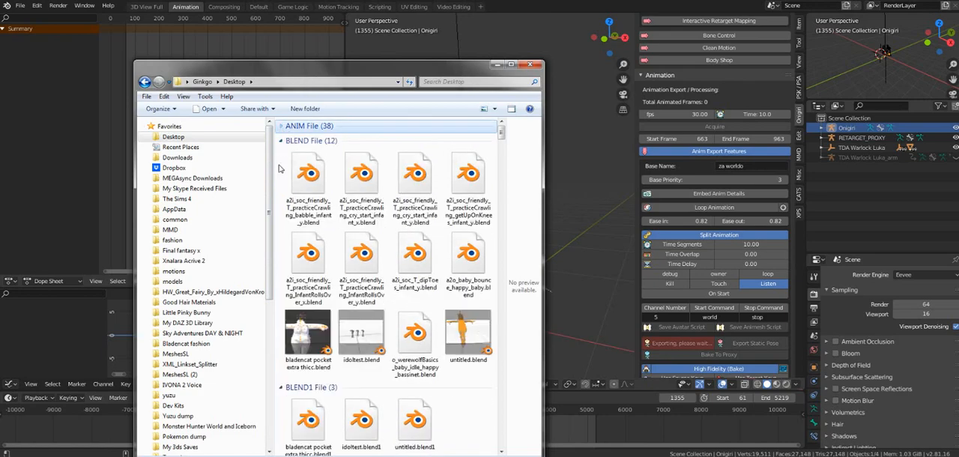
Step: Find the dancestuufff folder on the Desktop and open it
scroll(307, 276, "down", 10)
scroll(307, 276, "down", 10)
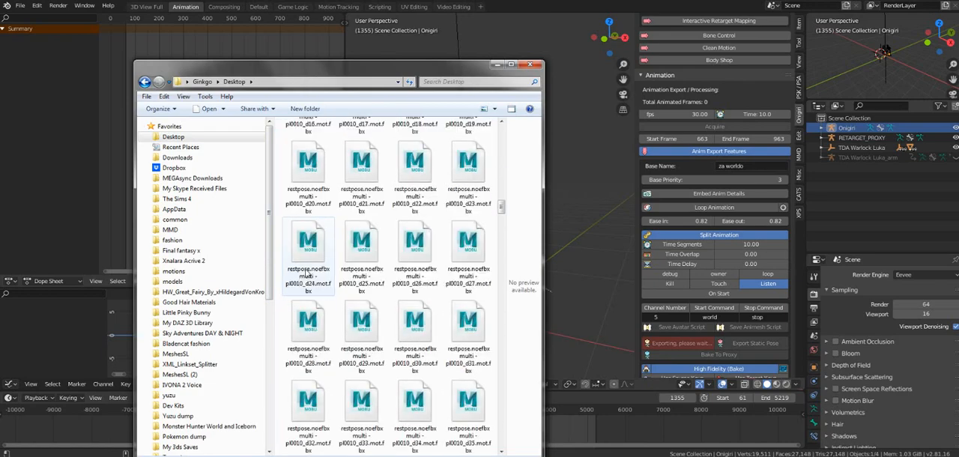
scroll(306, 275, "up", 5)
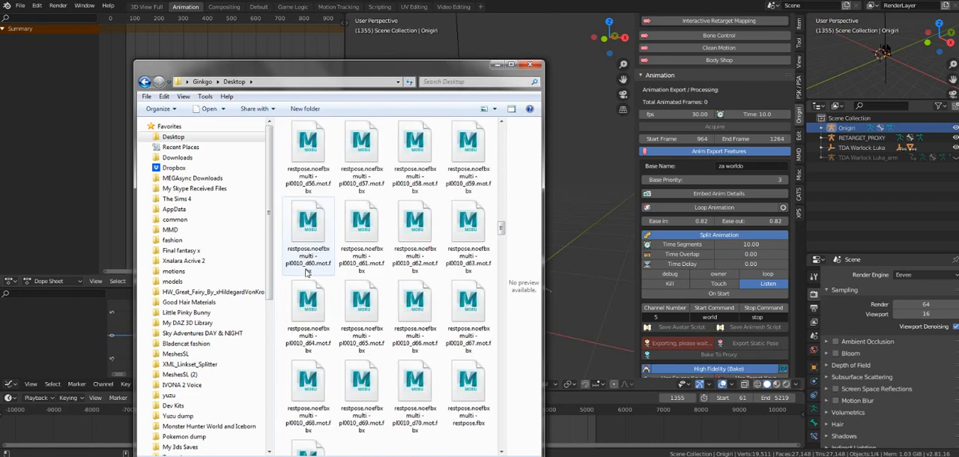
scroll(305, 274, "down", 3)
scroll(341, 320, "down", 6)
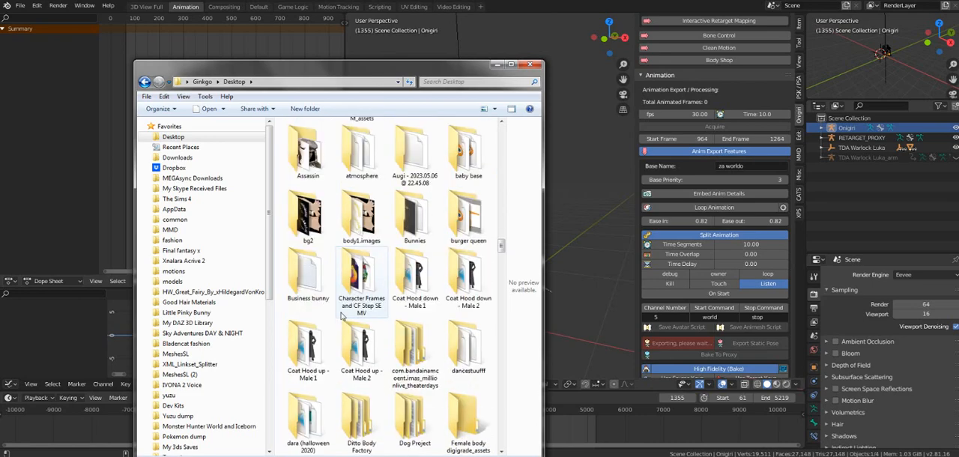
scroll(342, 315, "down", 3)
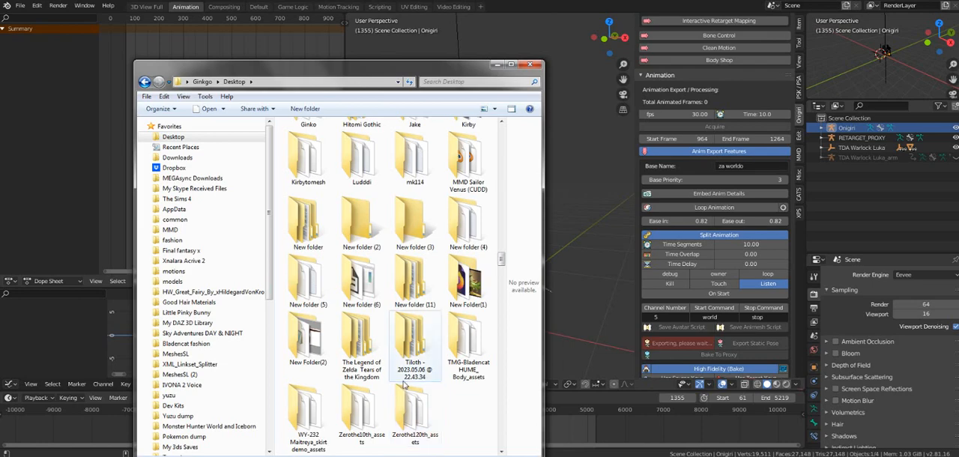
scroll(380, 263, "up", 3)
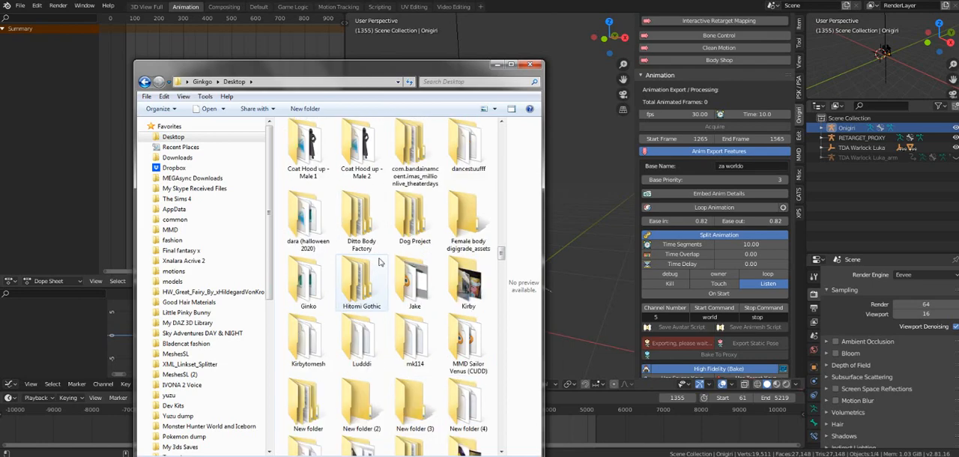
double_click(470, 171)
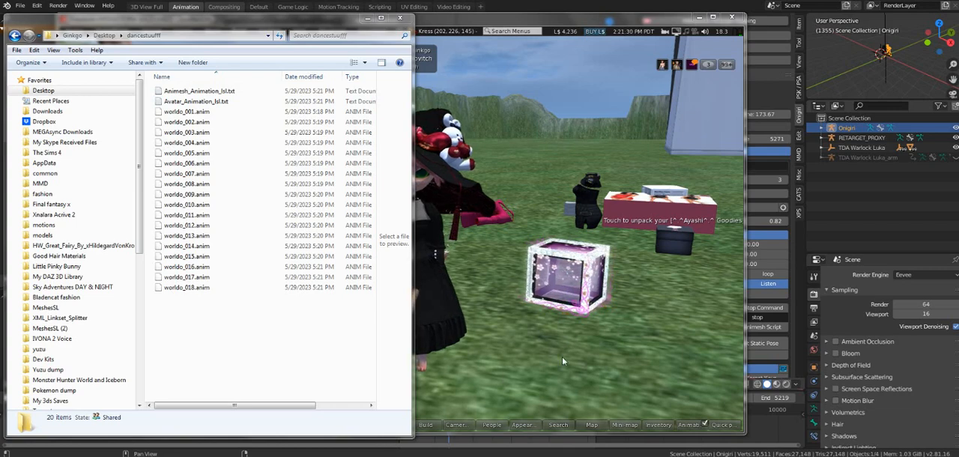
Step: Preview the exported animation script text files and select the animation files worldo_001 to worldo_018
left_click(238, 362)
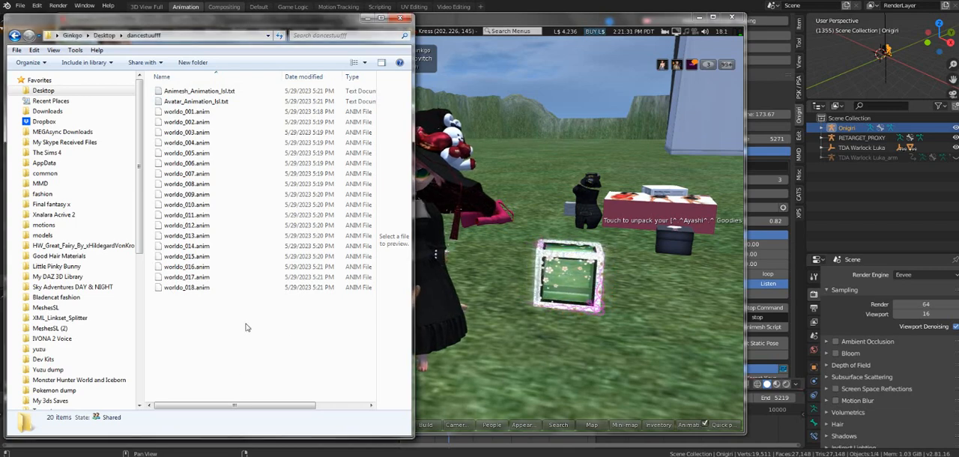
left_click(213, 101)
left_click(213, 91)
left_click(214, 101)
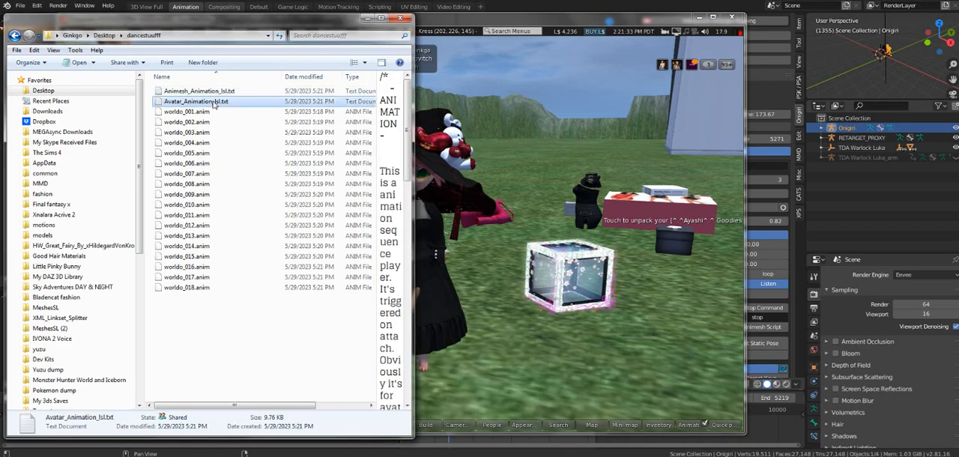
left_click_drag(213, 340, 179, 113)
Step: Switch to Firestorm, move its window clear of the Explorer window and start a bulk multi-file upload
left_click(491, 337)
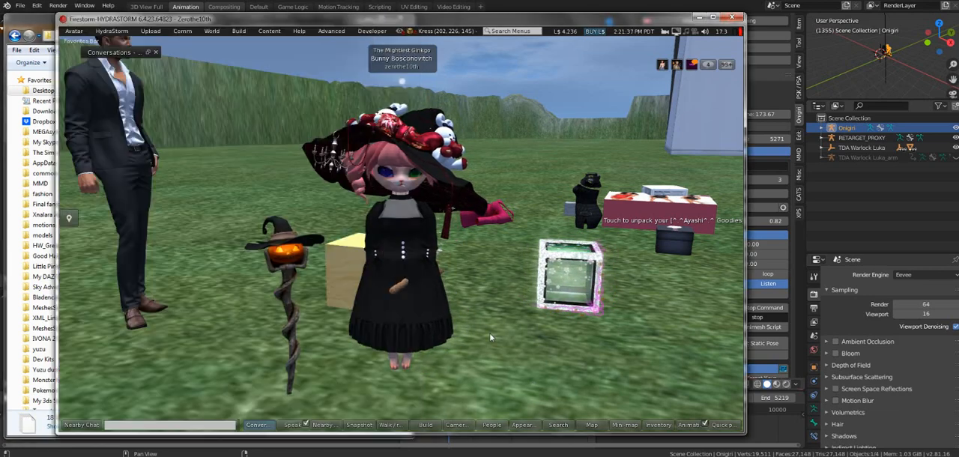
left_click_drag(279, 19, 349, 22)
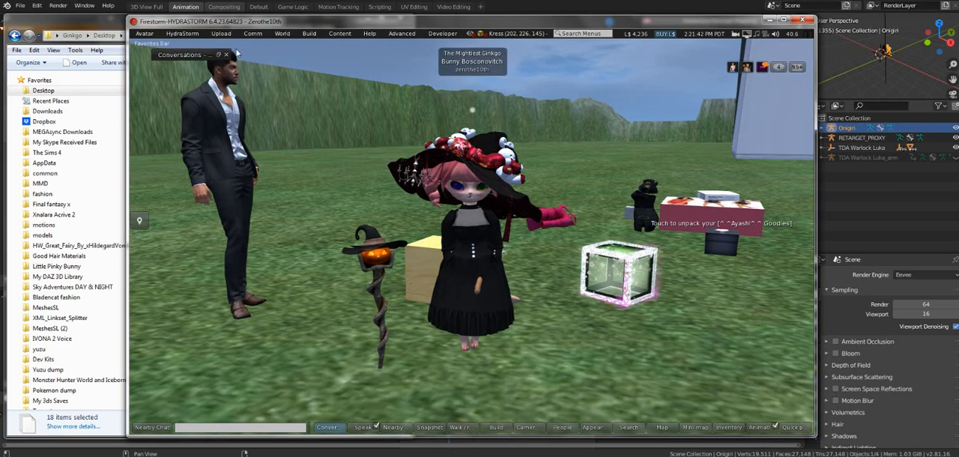
left_click(221, 34)
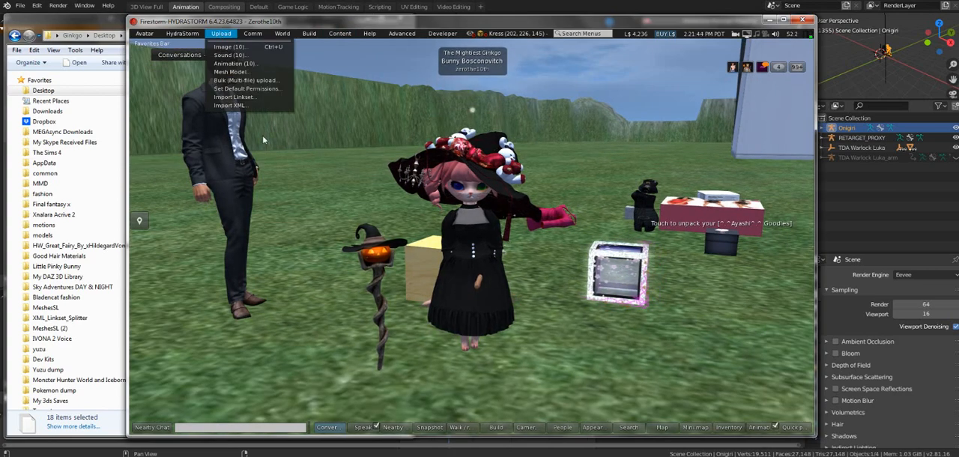
left_click(281, 84)
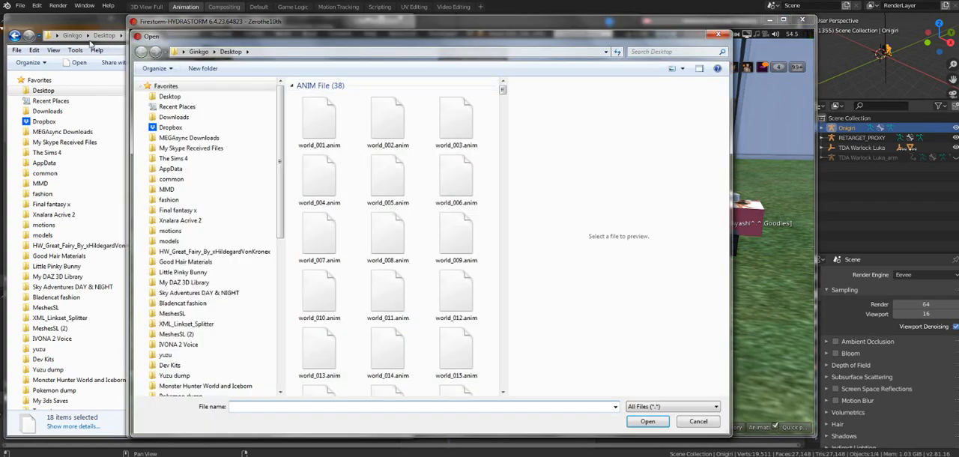
Step: Copy the dancestuufff folder path from Explorer and use it to open that folder in the upload's file selection
left_click(83, 28)
left_click(180, 36)
right_click(55, 38)
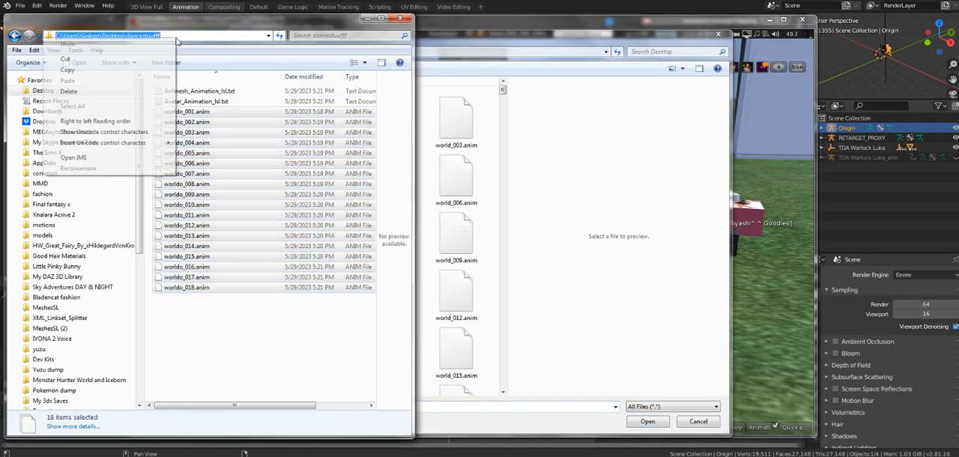
left_click(133, 69)
left_click(470, 54)
right_click(467, 54)
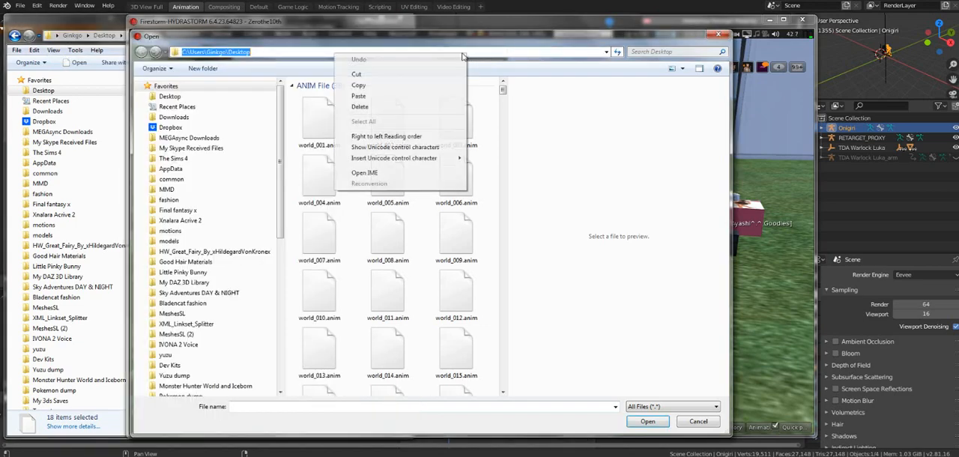
left_click(389, 97)
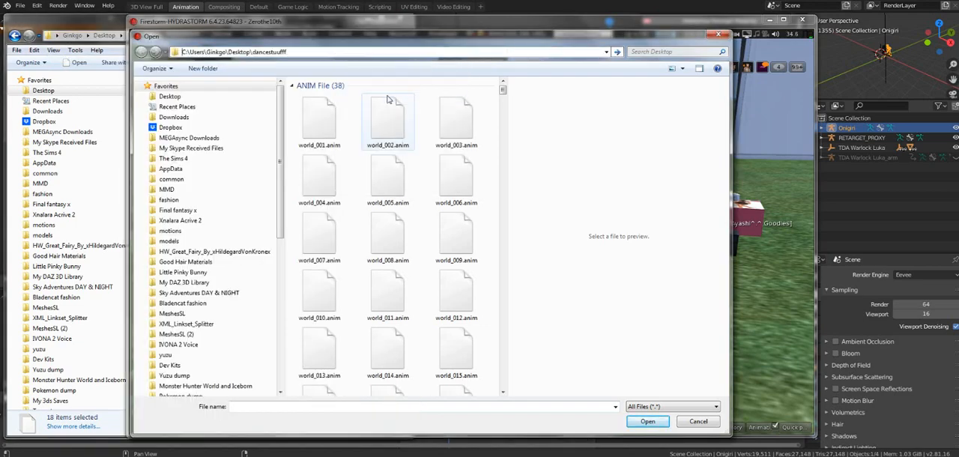
key("Return")
Step: Bulk upload the animations worldo_001.anim to worldo_018.anim and look through them in the inventory's Animations folder
left_click_drag(361, 325, 323, 114)
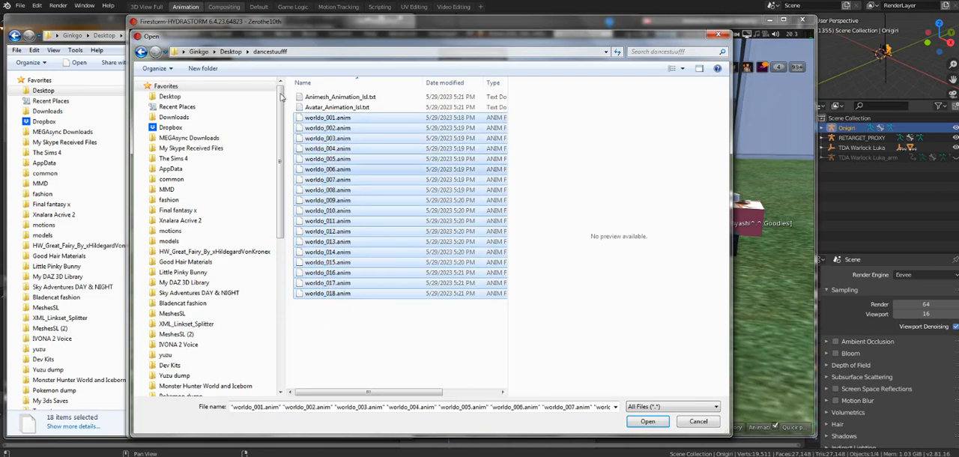
left_click(647, 421)
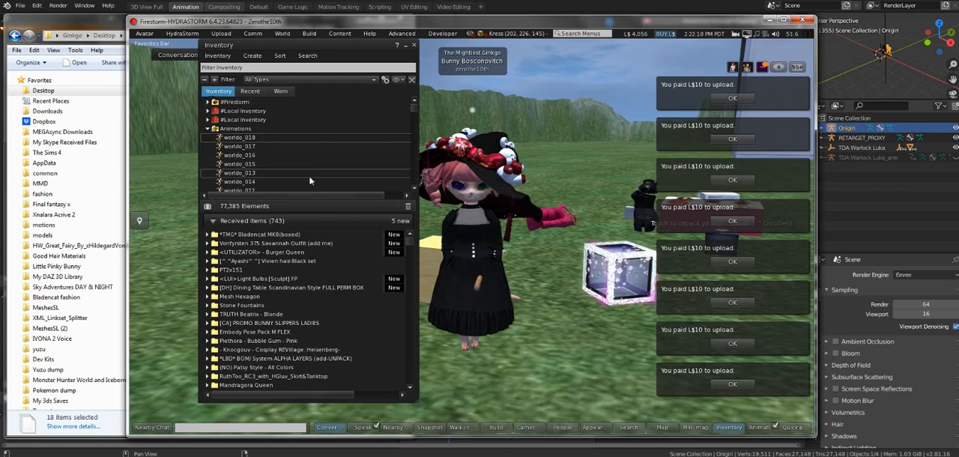
scroll(363, 181, "down", 1)
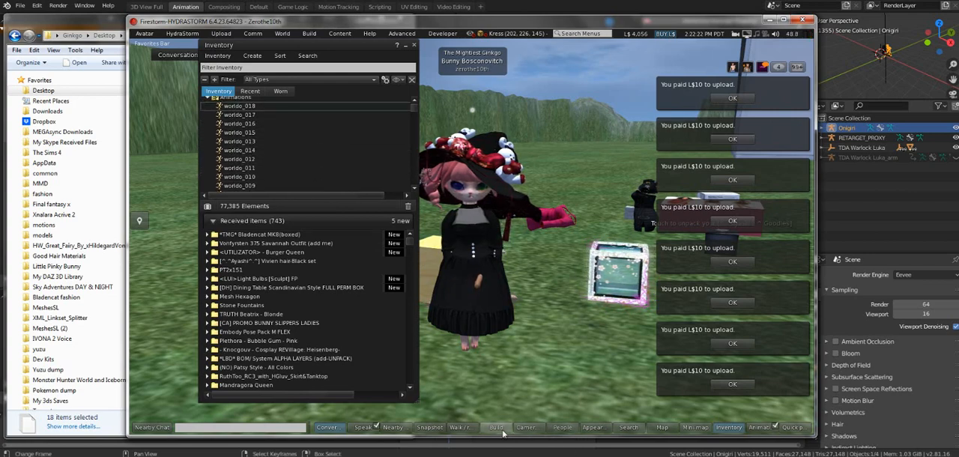
Step: Build a new box on the ground near the avatar and show its contents
key("ctrl+b")
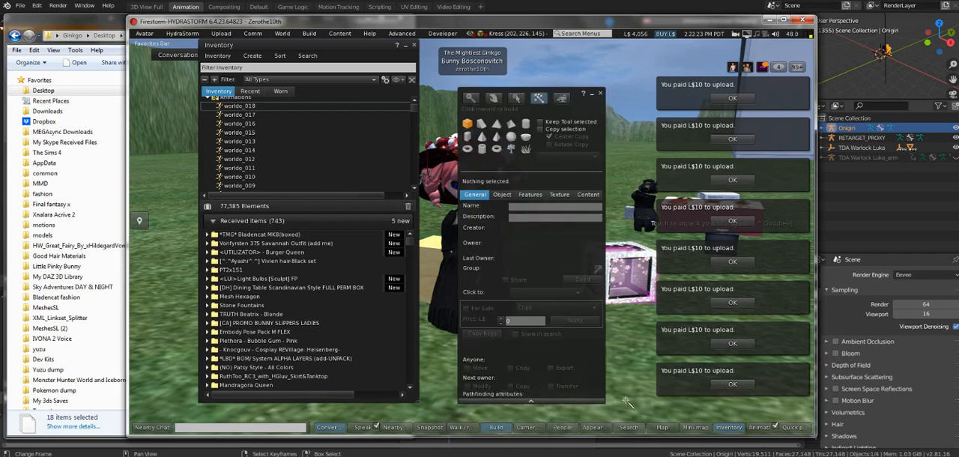
left_click(624, 388)
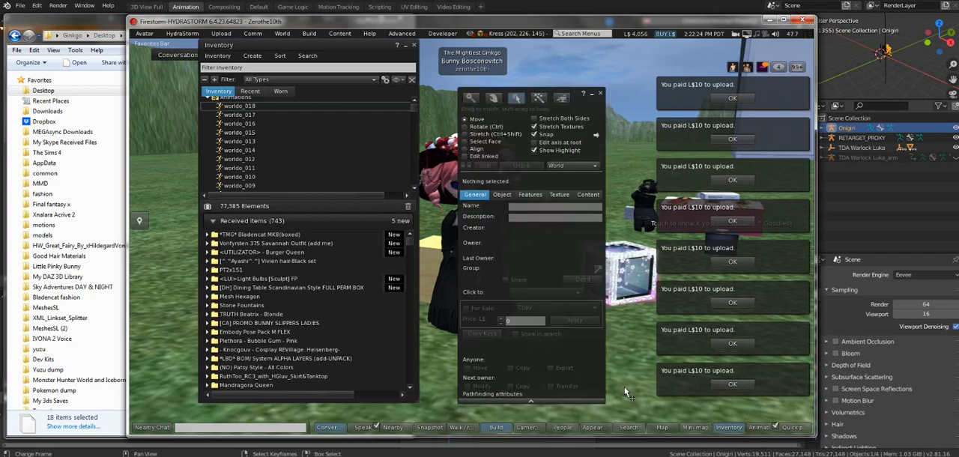
left_click(587, 195)
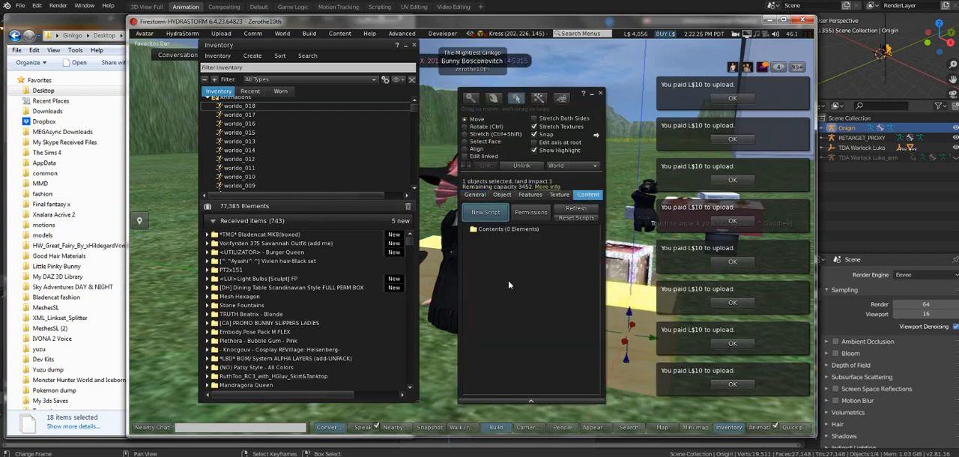
Step: Select the animations worldo_001 to worldo_018 in the inventory's Animations folder and add them all to the box's contents
left_click(227, 109)
scroll(233, 124, "down", 3)
scroll(253, 184, "down", 3)
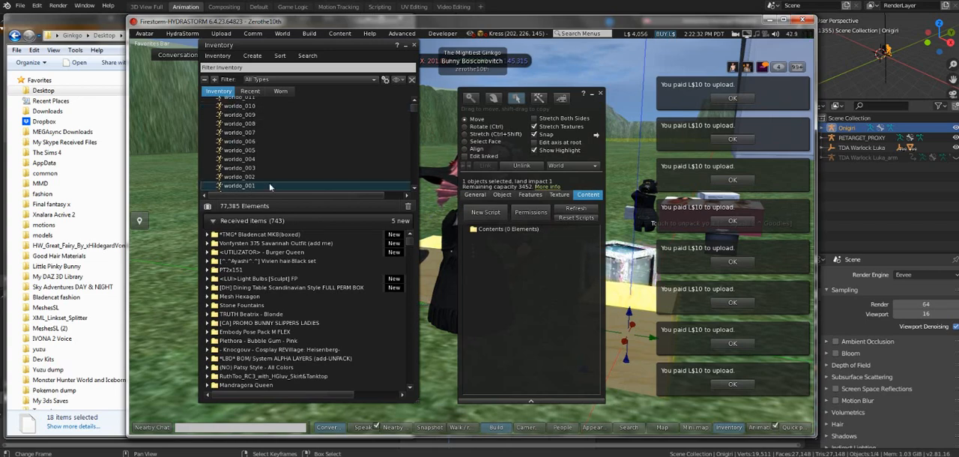
scroll(270, 173, "up", 4)
scroll(268, 167, "up", 5)
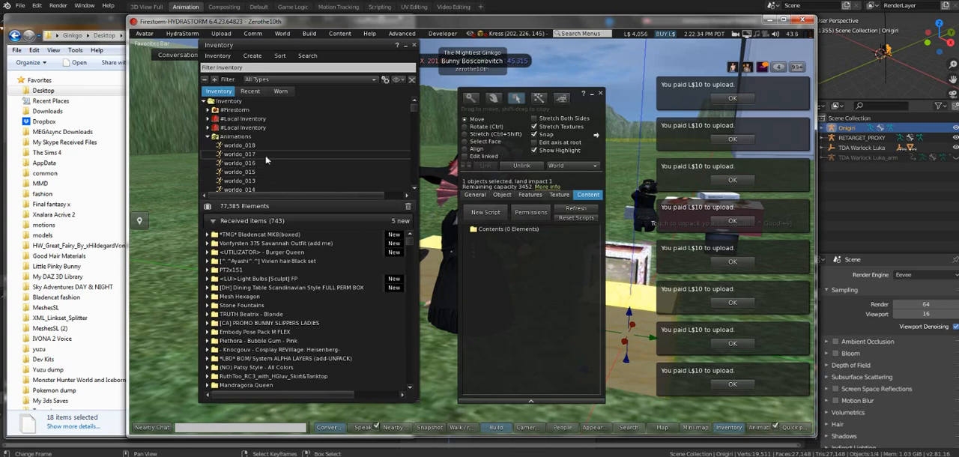
left_click(245, 146, "shift")
scroll(241, 150, "down", 5)
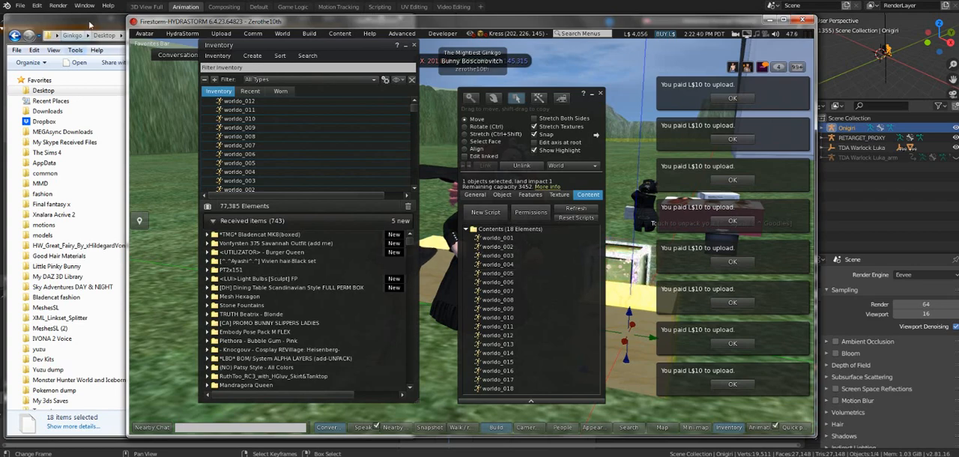
Step: Switch to the dancestuufff folder in Explorer and rename Avatar_Animation_lsl.txt as Avatar_Animation.lsl
left_click(89, 24)
left_click(213, 105)
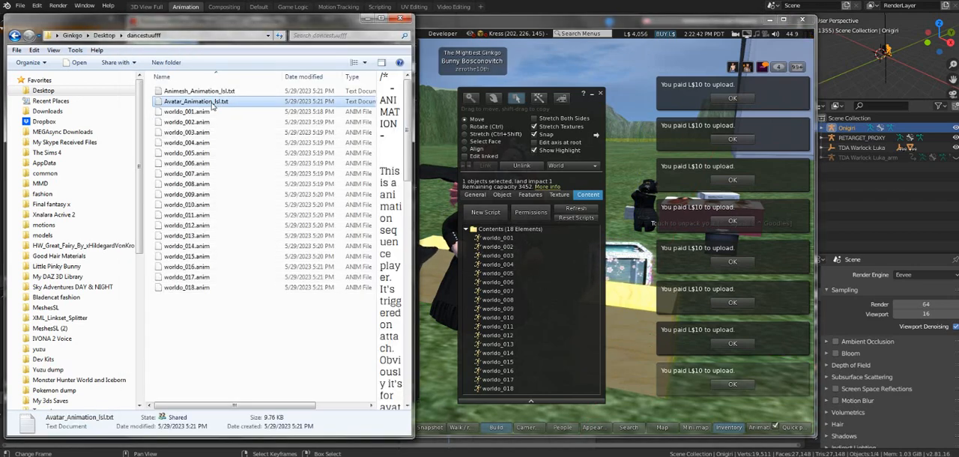
right_click(192, 103)
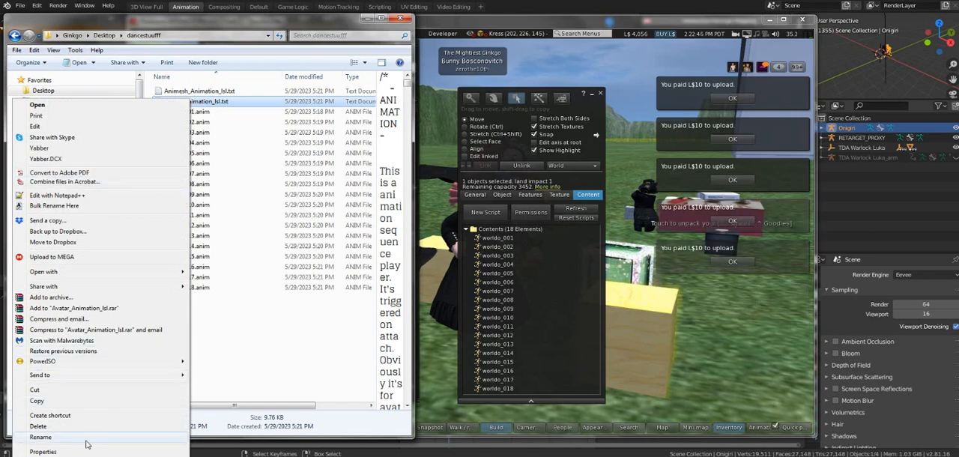
left_click(45, 437)
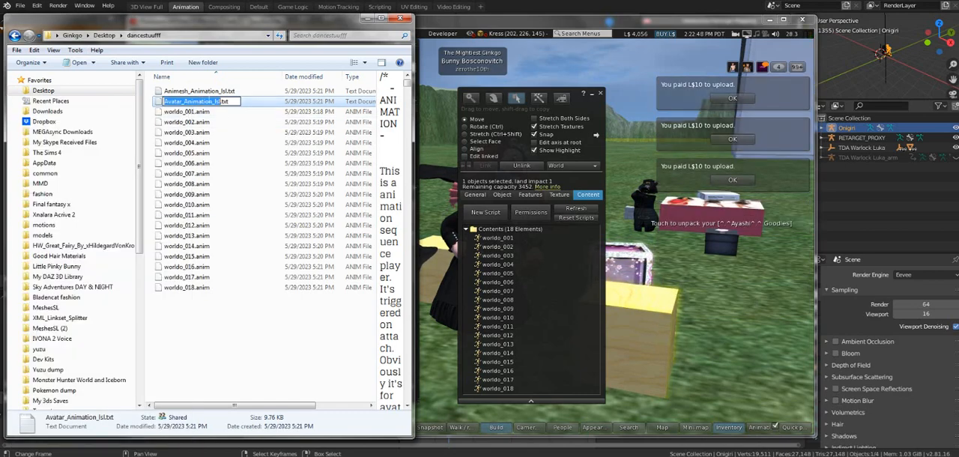
left_click_drag(215, 102, 229, 101)
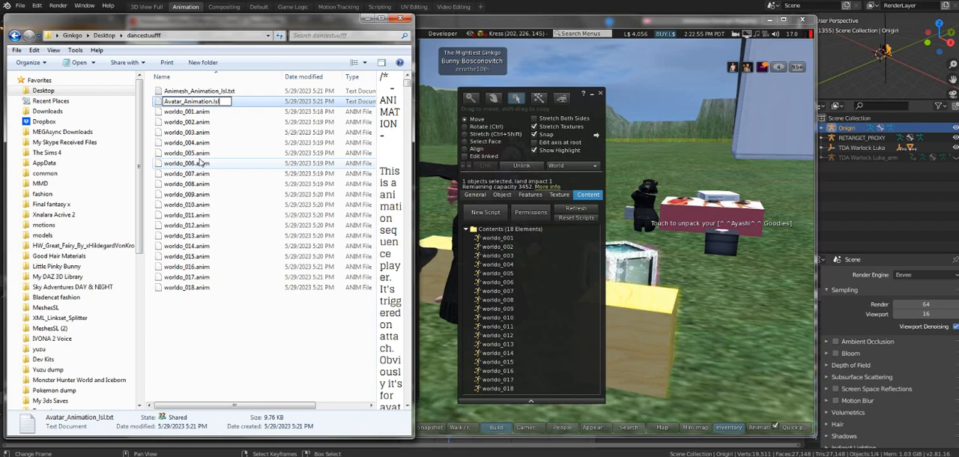
key("Return")
Step: Switch back to Firestorm, add a new script to the box's contents and open it for editing
left_click(524, 233)
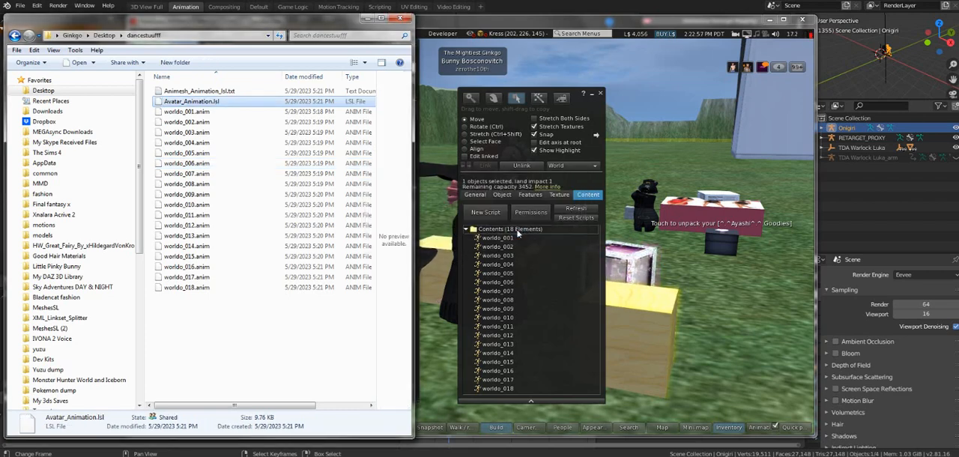
left_click(464, 27)
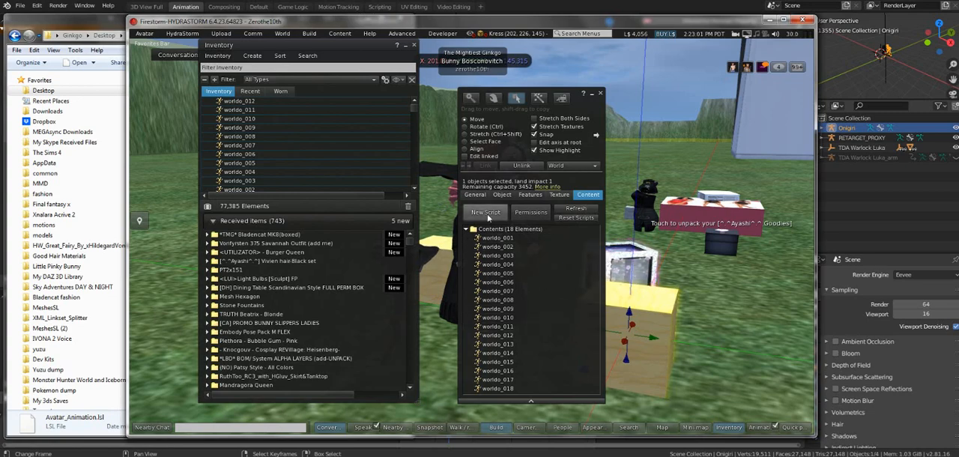
left_click(486, 213)
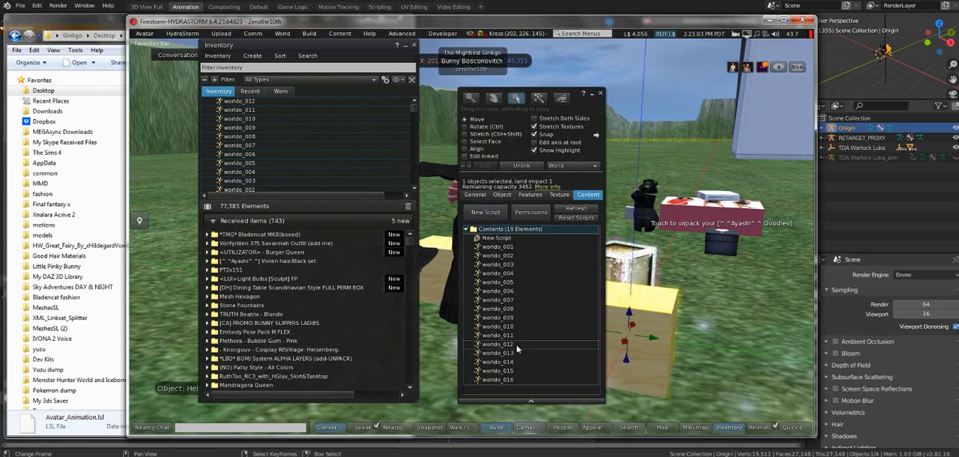
left_click_drag(516, 347, 607, 355)
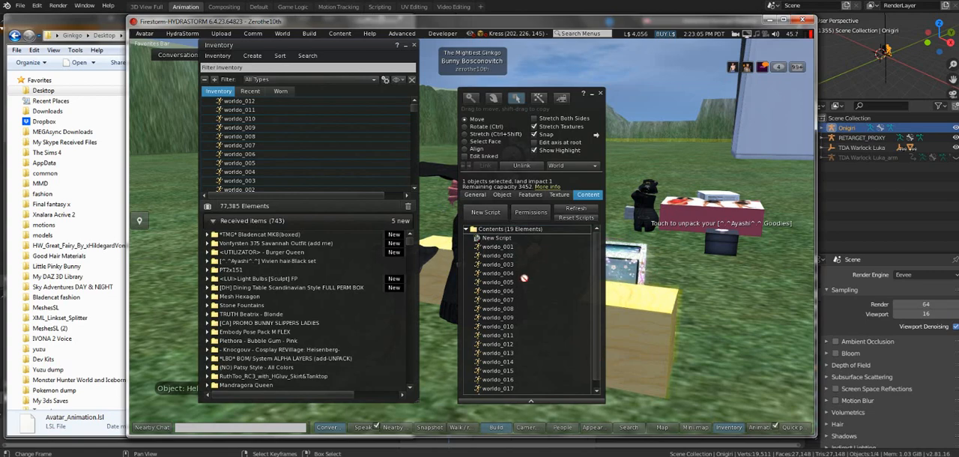
double_click(506, 238)
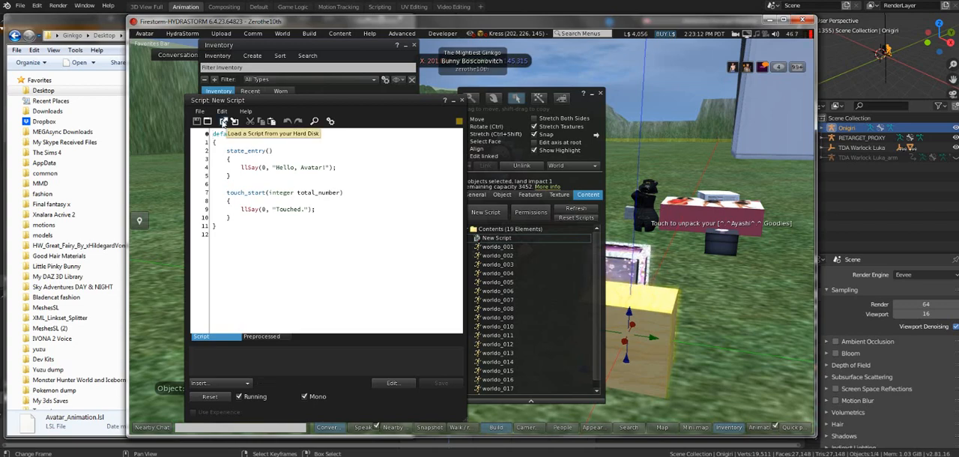
Step: Load Avatar_Animation.lsl from the hard disk into the new script
left_click(224, 122)
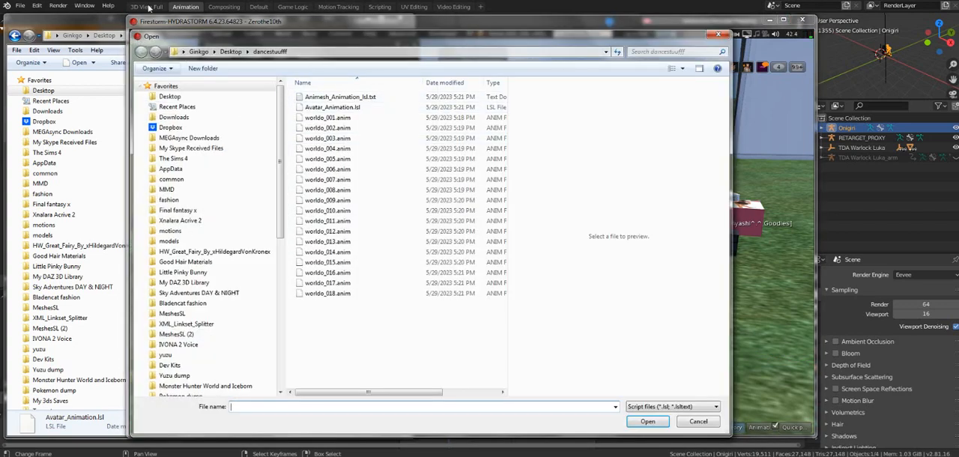
left_click(363, 109)
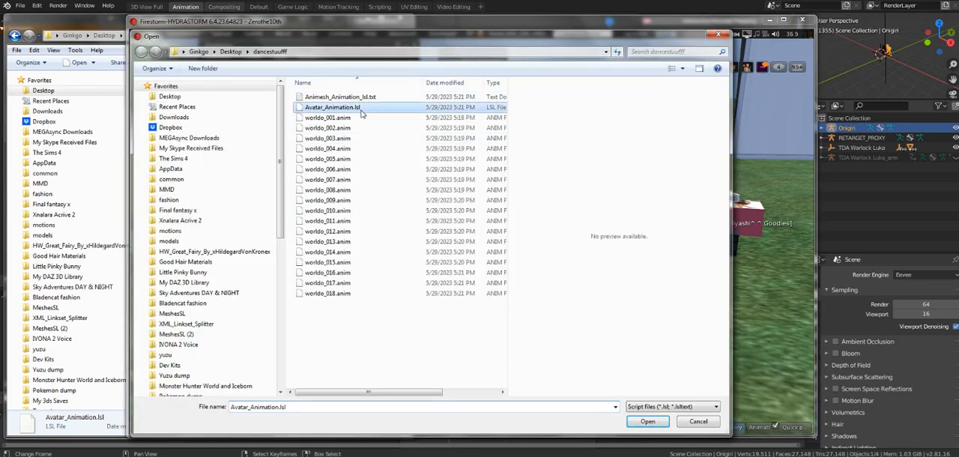
double_click(359, 108)
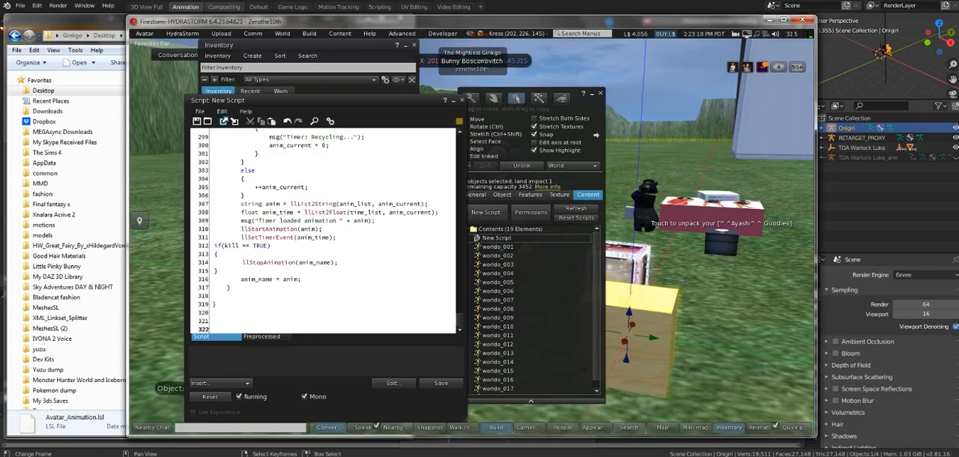
Step: Review the loaded script from its opening settings to the animation and time lists, and save and close it
left_click(338, 246)
scroll(337, 247, "up", 6)
scroll(360, 255, "down", 3)
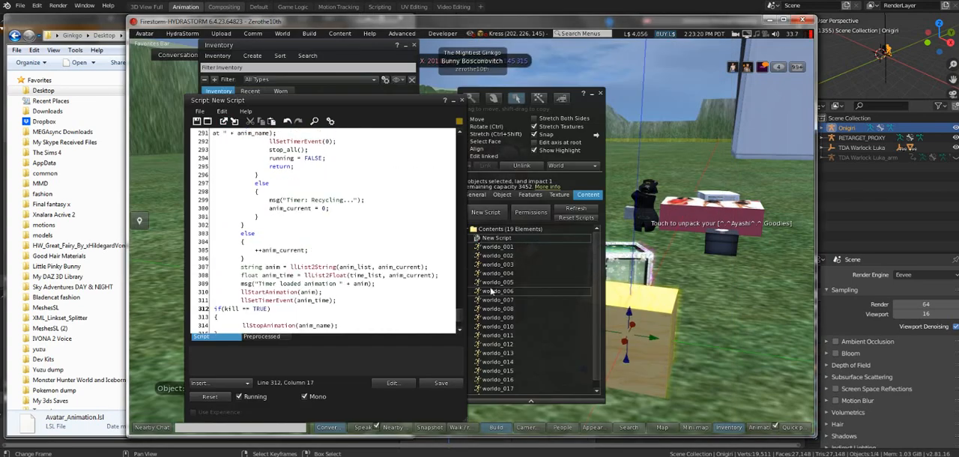
left_click_drag(462, 318, 454, 134)
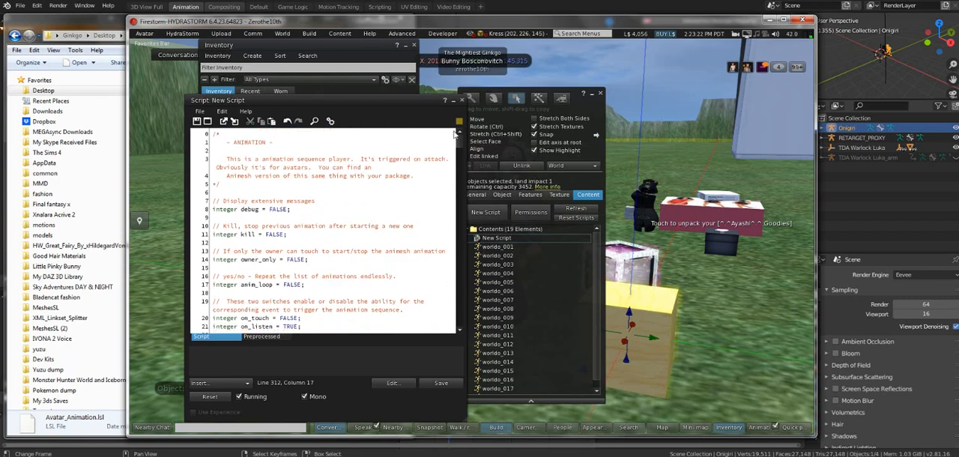
scroll(324, 231, "down", 10)
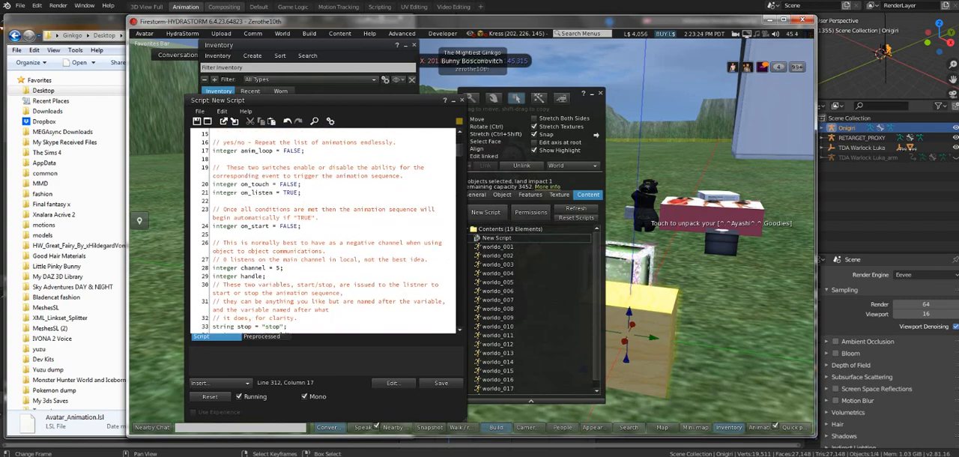
scroll(324, 231, "down", 2)
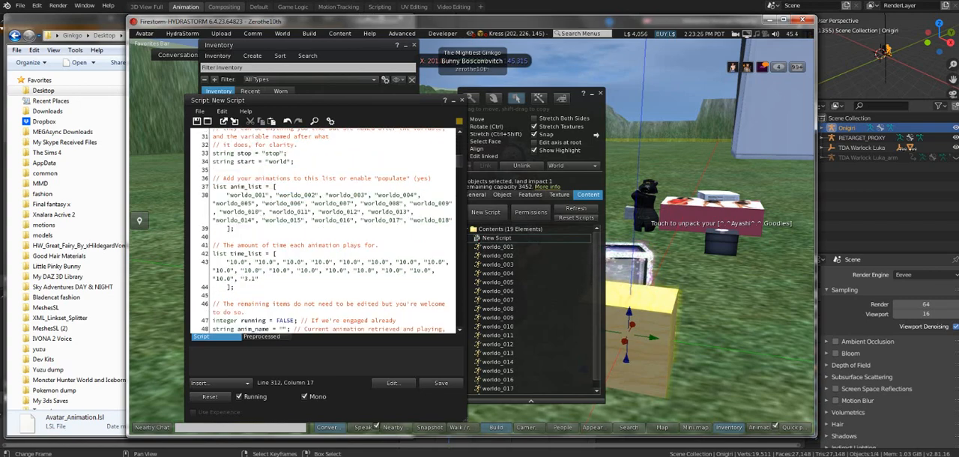
left_click(441, 383)
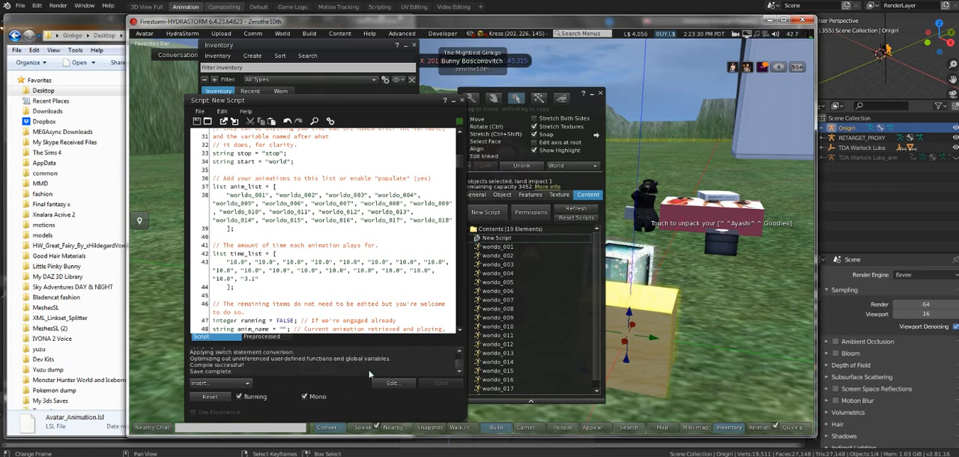
left_click(462, 100)
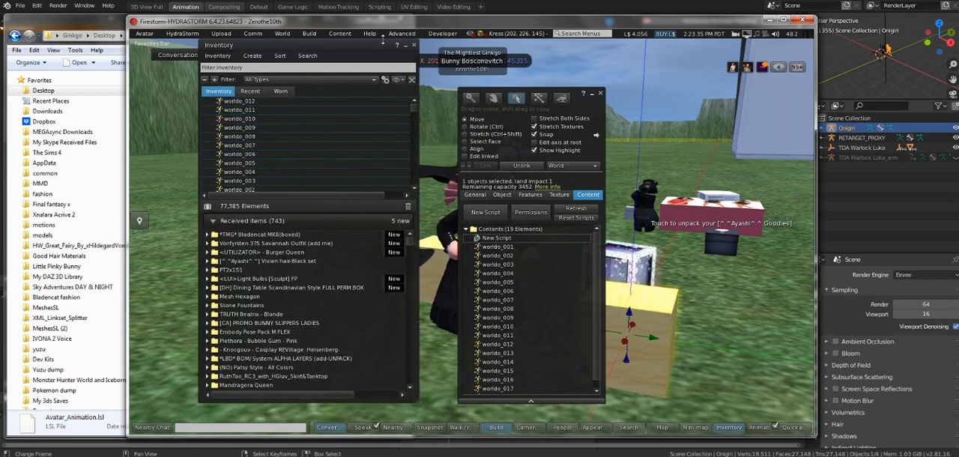
Step: Clear the inventory window away, shrink the box with the Stretch tool and take it into the inventory
left_click(414, 45)
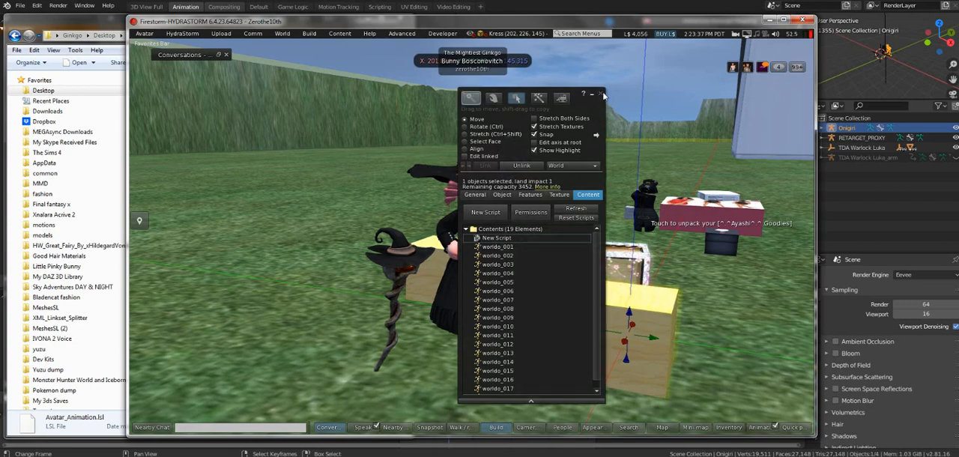
left_click(601, 93)
right_click(638, 317)
left_click(673, 94)
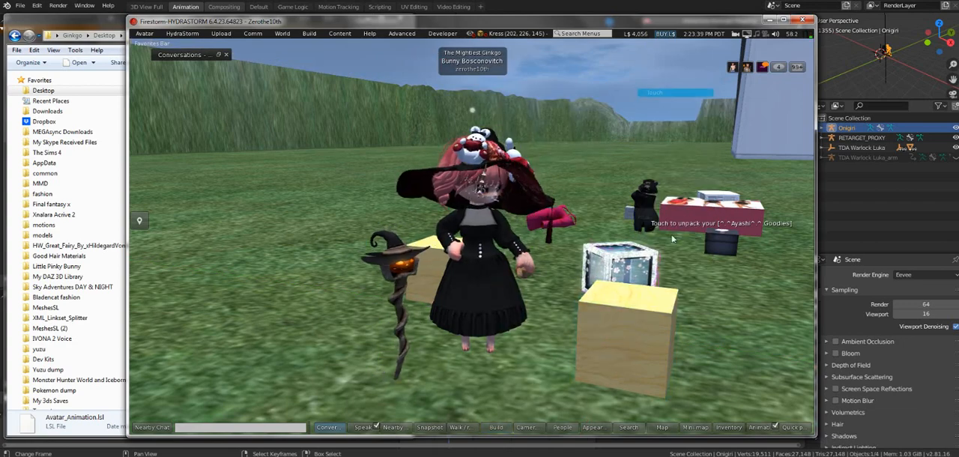
right_click(649, 331)
left_click(669, 118)
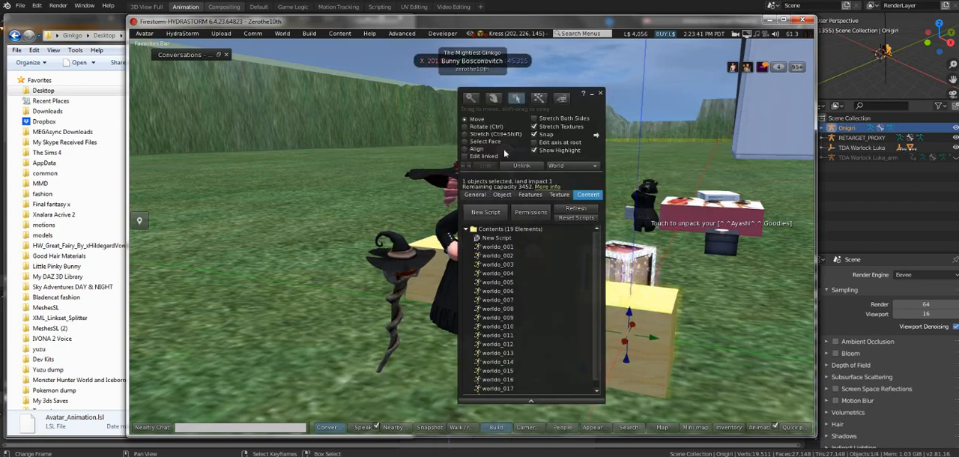
key("ctrl+shift")
left_click_drag(664, 400, 616, 306)
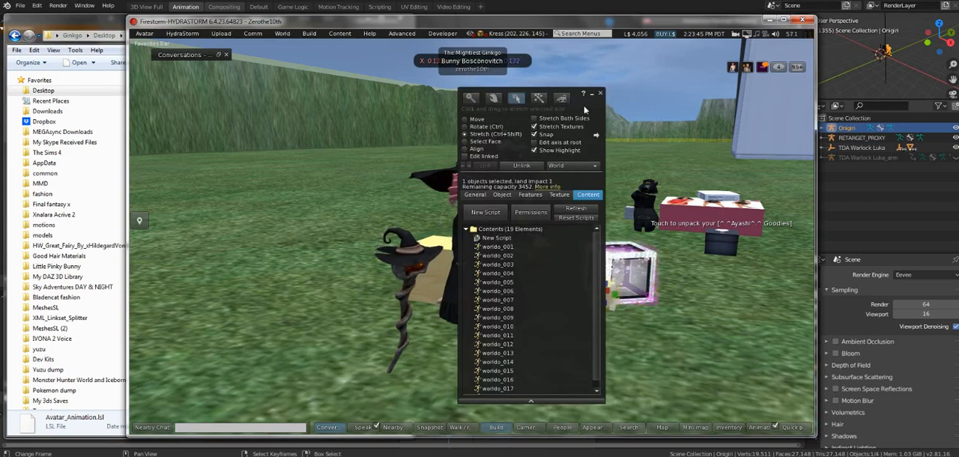
right_click(601, 303)
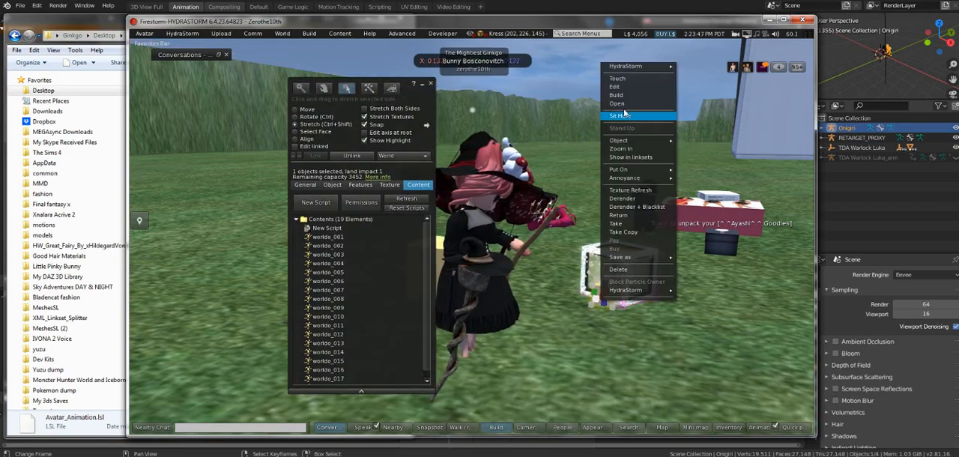
left_click(627, 224)
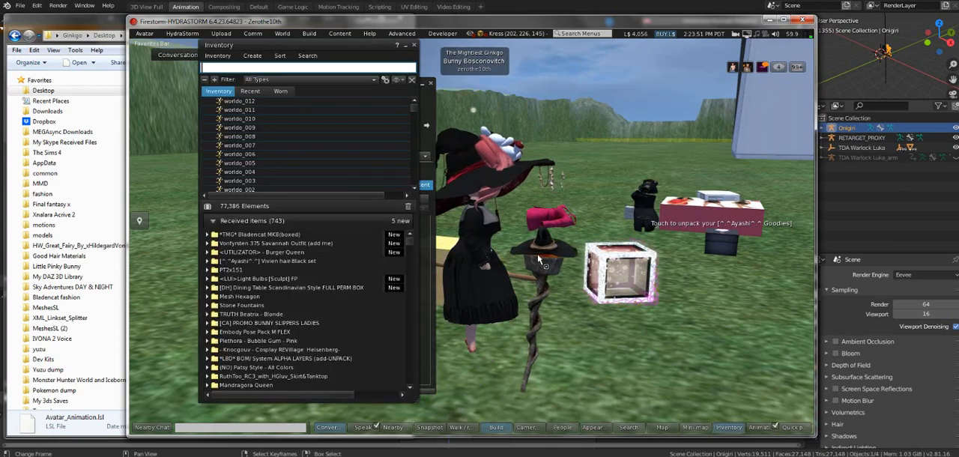
Step: Detach the witch-hat staff and the broom from the avatar, turn the view to the avatar's front and close the build window
right_click(541, 263)
left_click(569, 68)
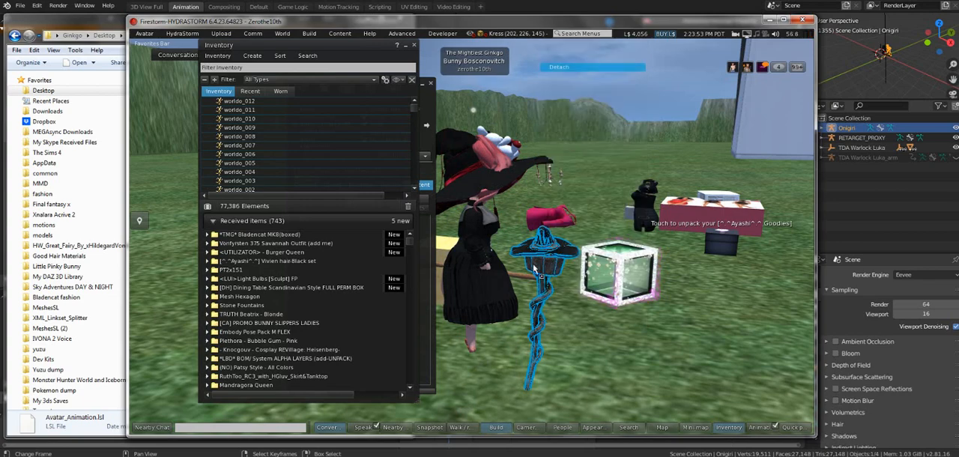
right_click(524, 282)
left_click(497, 428)
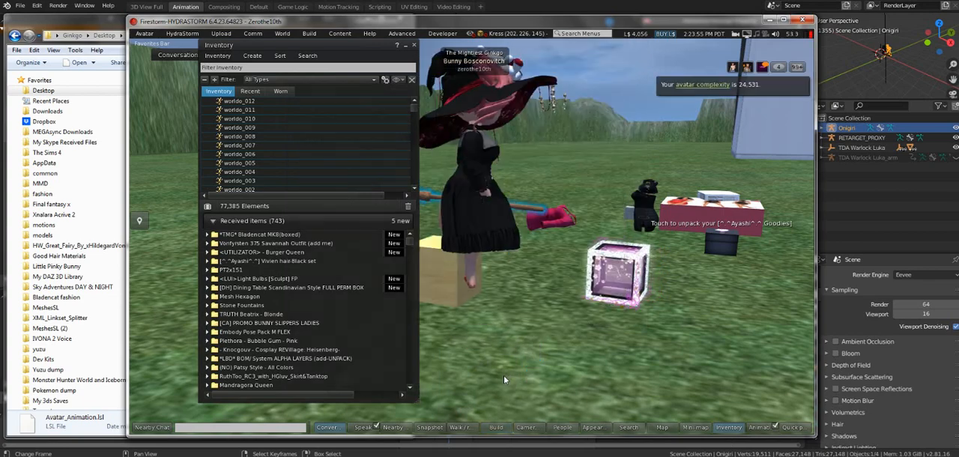
left_click(497, 428)
right_click(520, 276)
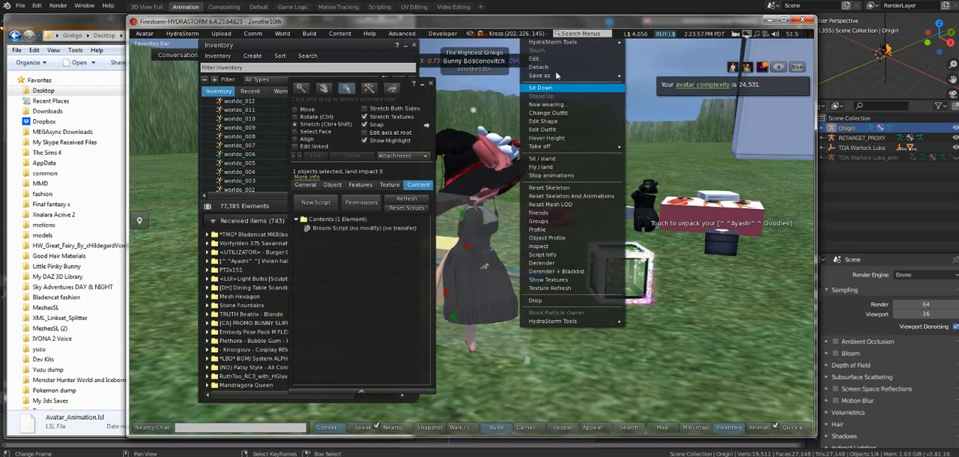
left_click(539, 67)
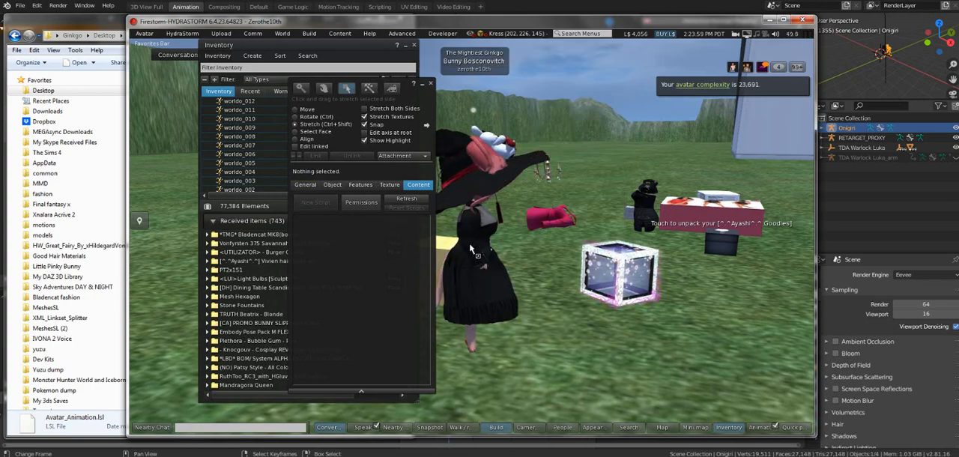
key("Escape")
left_click_drag(473, 188, 390, 173, "alt")
left_click(432, 83)
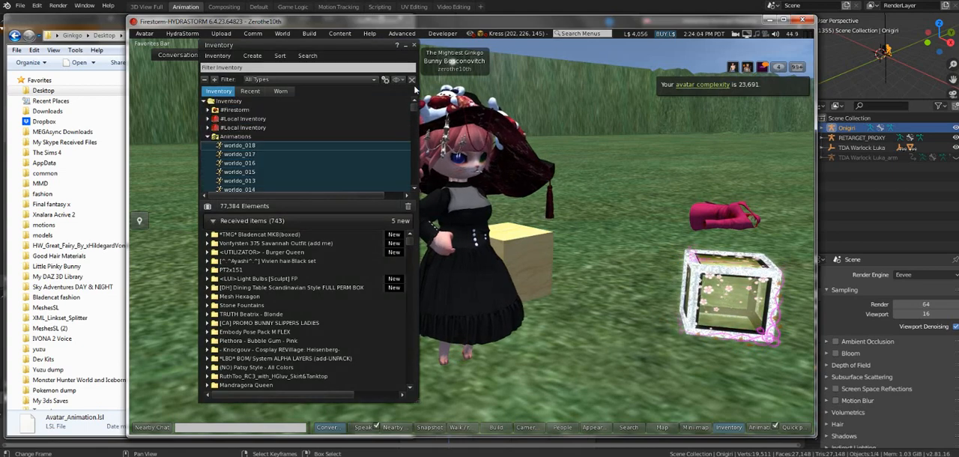
Step: Find the taken box Object among the recent inventory items, add it to the avatar and minimize the inventory window
left_click(208, 137)
scroll(209, 160, "down", 3)
scroll(231, 196, "down", 2)
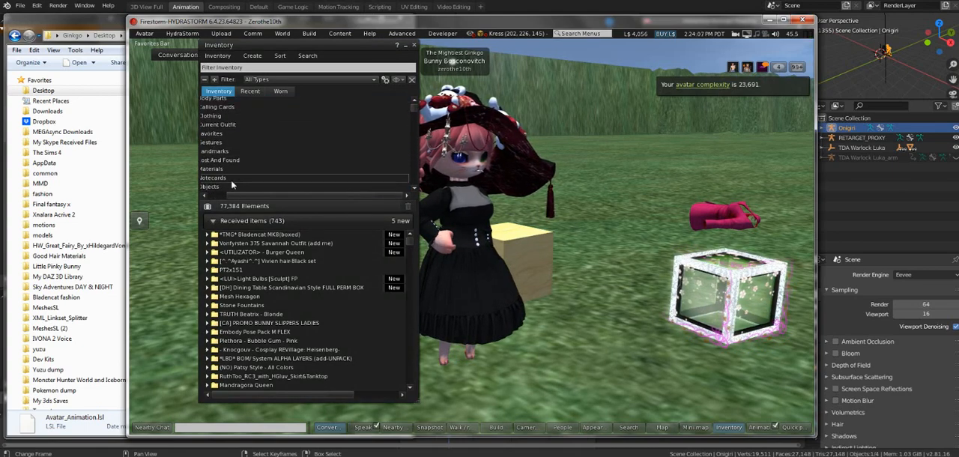
left_click(251, 91)
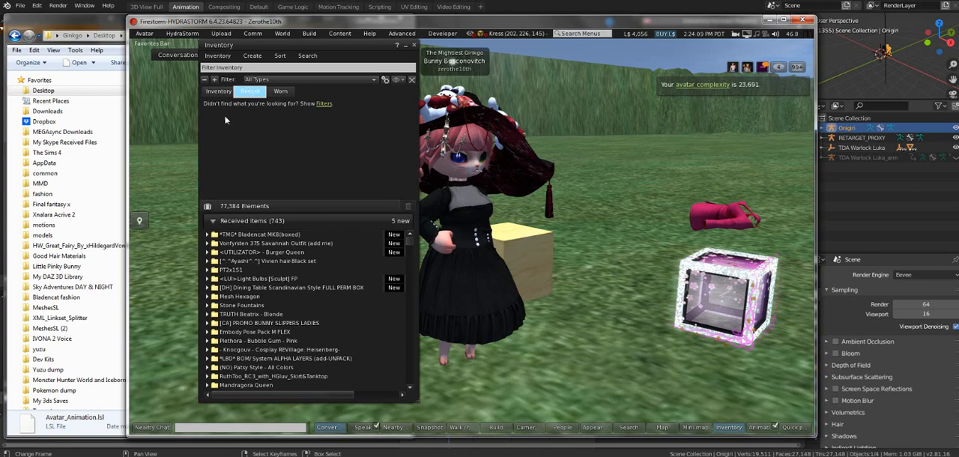
right_click(245, 119)
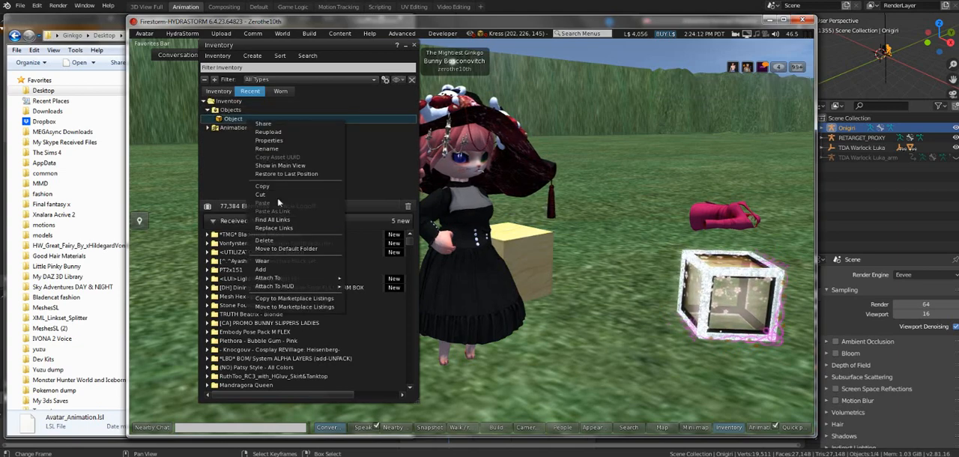
left_click(269, 270)
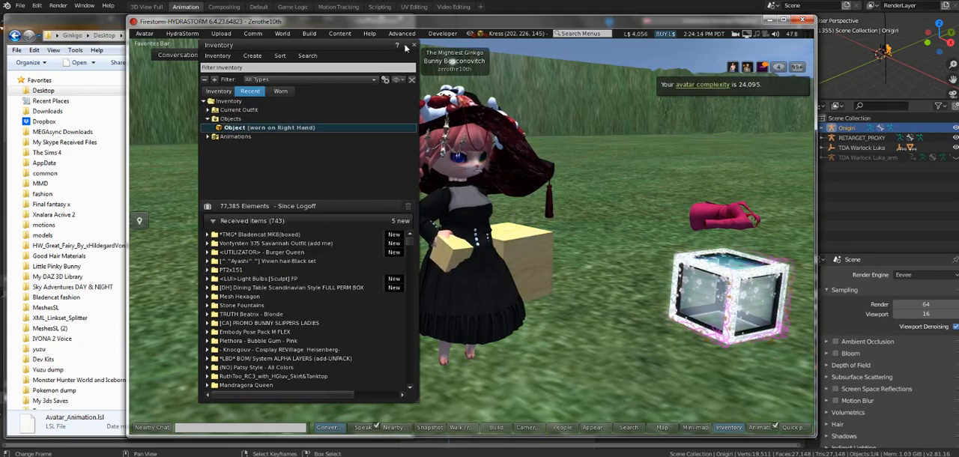
left_click(405, 47)
Step: Send the start command "world" on channel 5 in nearby chat and watch the avatar's dance from another angle
left_click(272, 426)
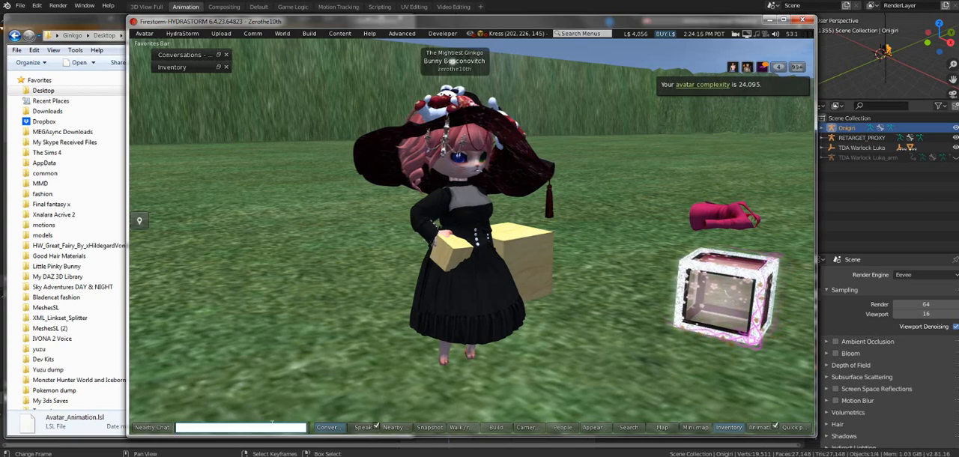
type("/")
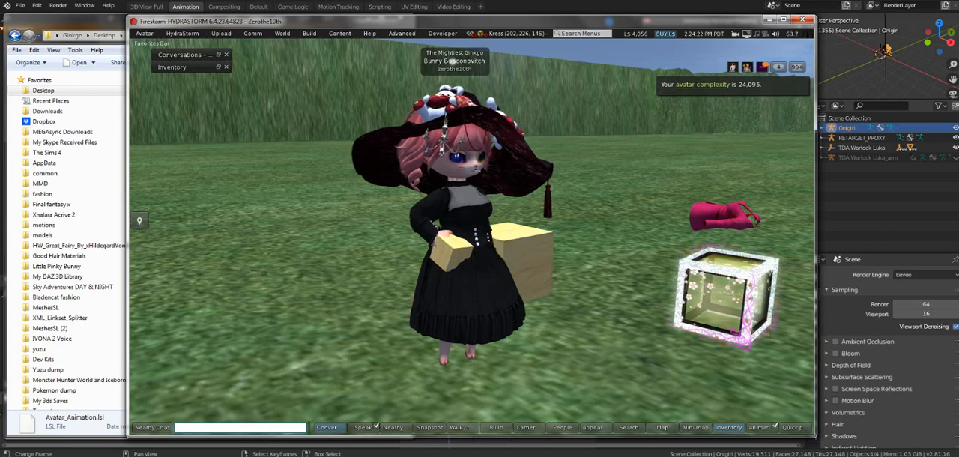
left_click_drag(506, 27, 354, 26)
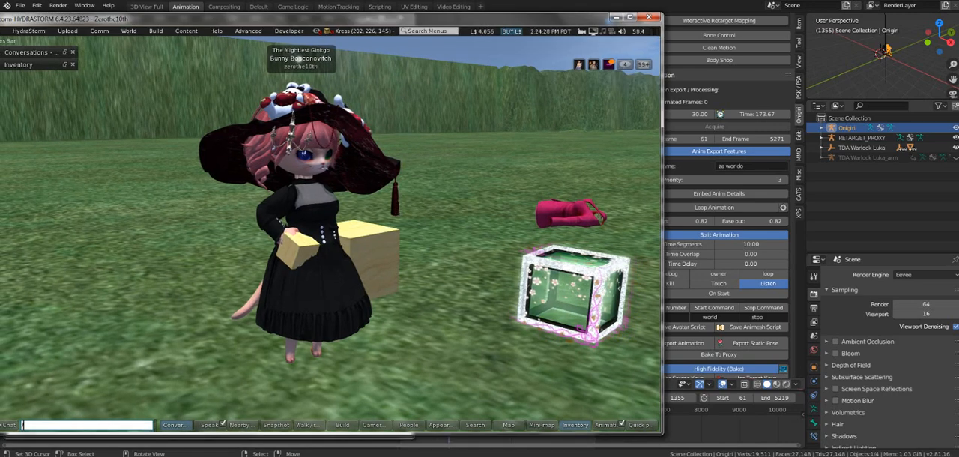
type("/5wor")
key("Return")
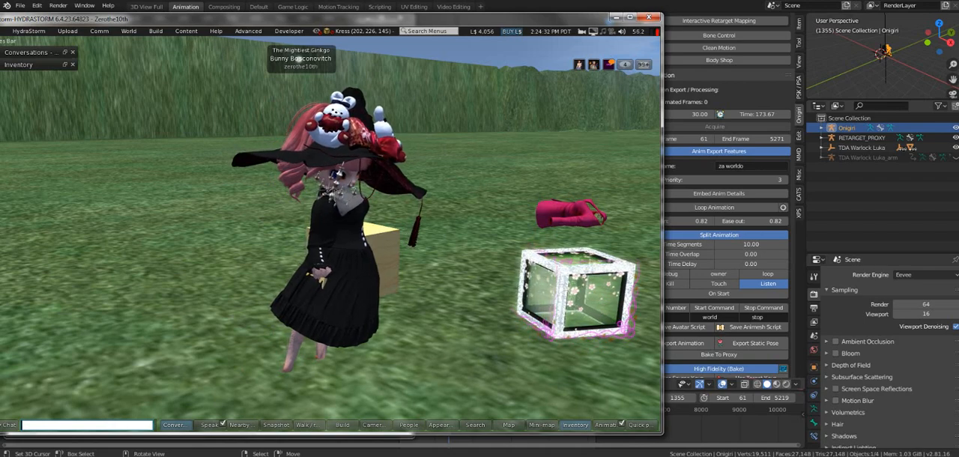
left_click_drag(328, 247, 255, 244, "alt")
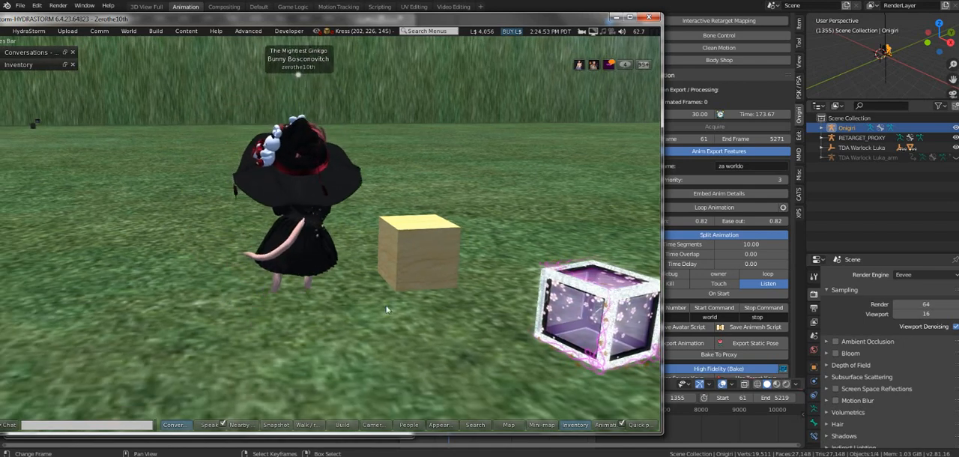
Step: Switch to Blender, set the split animation's Time Overlap and Time Delay to 0.03, and return to the Firestorm viewer
left_click_drag(243, 25, 284, 22)
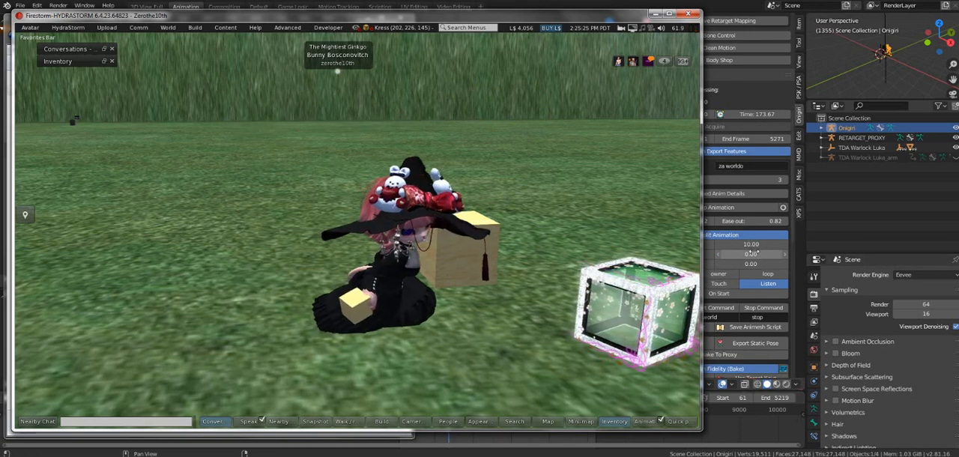
left_click(751, 252)
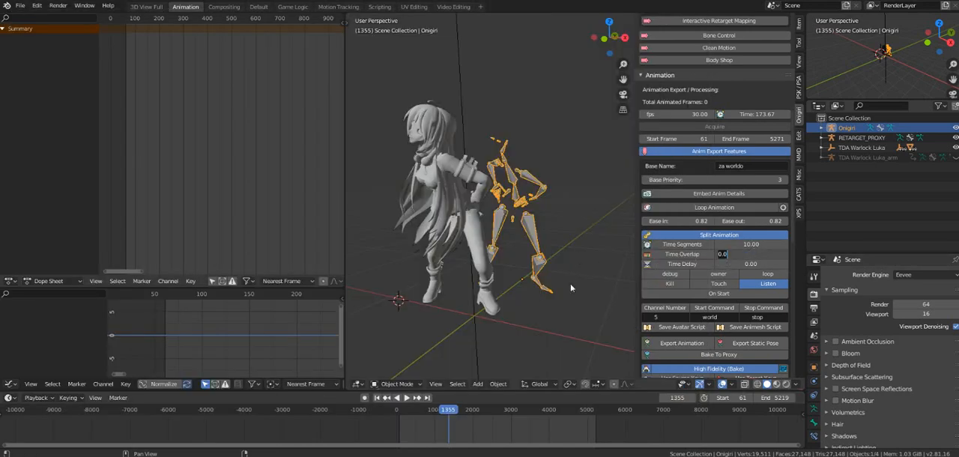
key("Return")
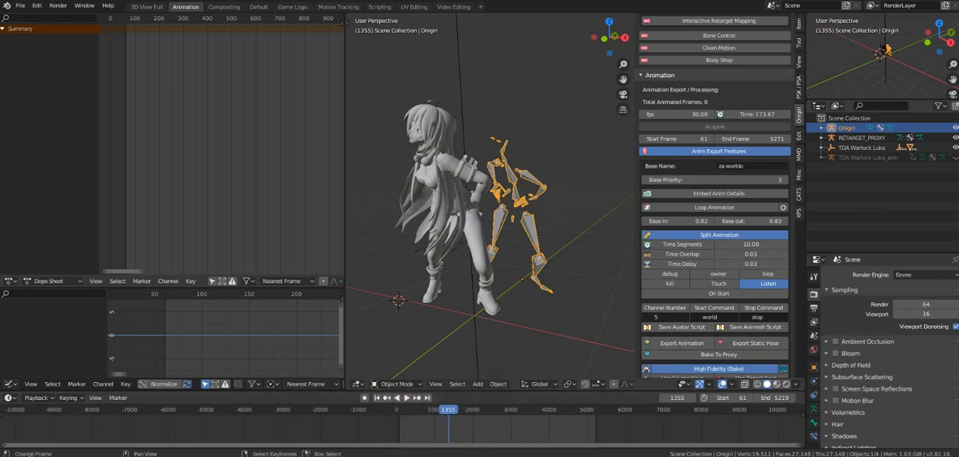
left_click(445, 444)
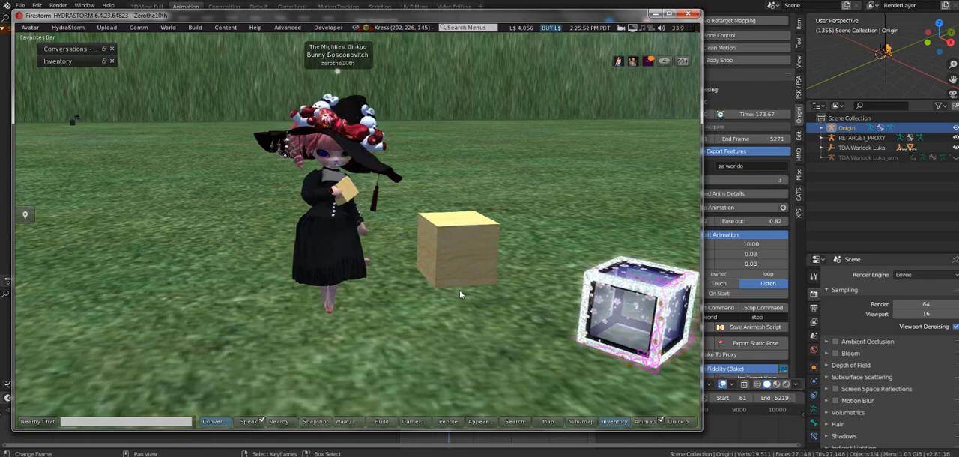